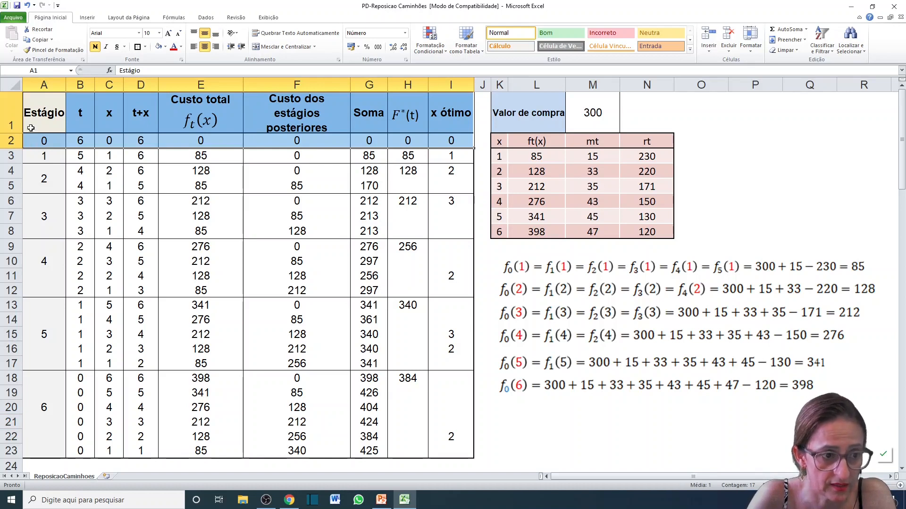
- Examine how the table rows are grouped by stage, from stage 0 to stage 6, in the Estágio column
{"action": "left_click", "coordinate": [29, 103]}
{"action": "left_click_drag", "start_coordinate": [43, 132], "coordinate": [302, 158]}
{"action": "left_click_drag", "start_coordinate": [28, 156], "coordinate": [416, 156]}
{"action": "left_click_drag", "start_coordinate": [25, 177], "coordinate": [441, 177]}
{"action": "left_click_drag", "start_coordinate": [35, 203], "coordinate": [457, 236]}
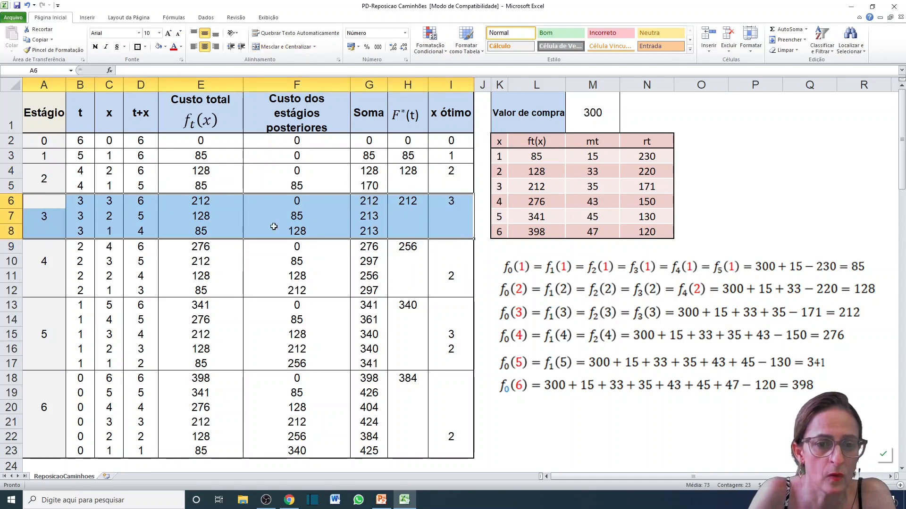
{"action": "left_click_drag", "start_coordinate": [33, 378], "coordinate": [446, 447]}
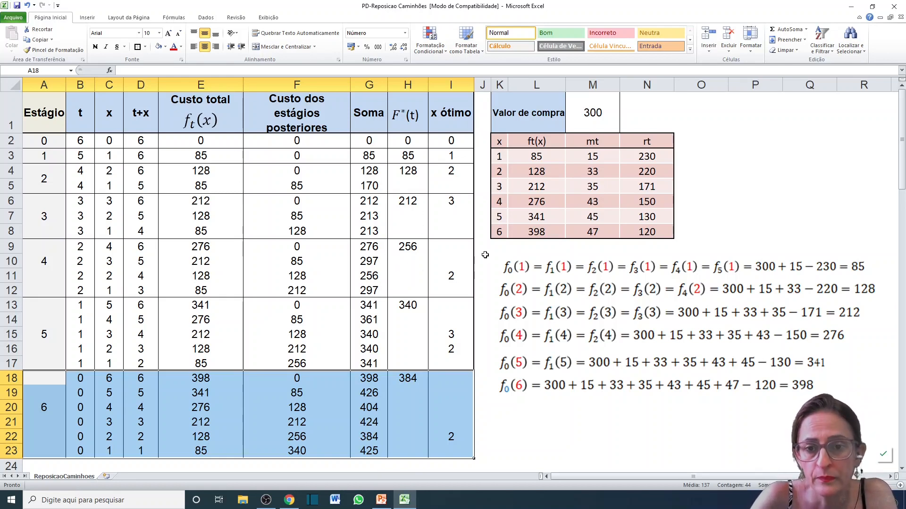
{"action": "left_click", "coordinate": [44, 102]}
{"action": "left_click", "coordinate": [44, 85]}
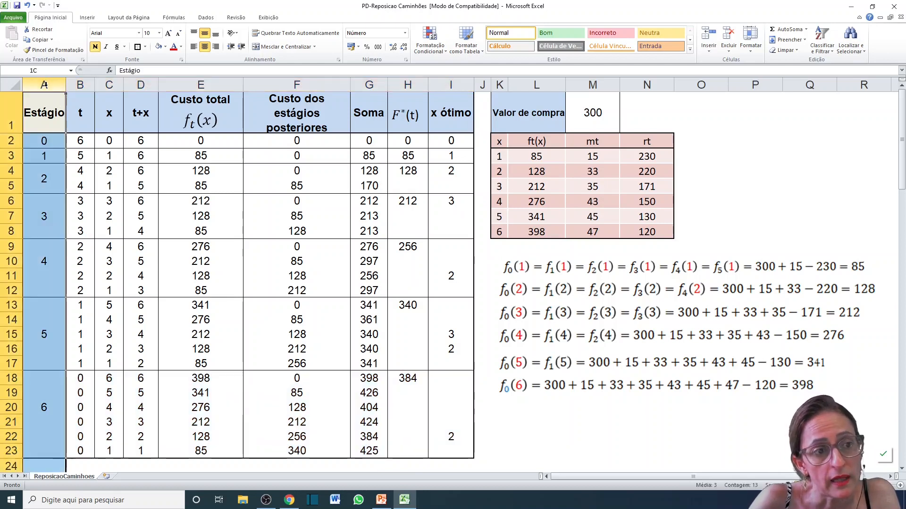
{"action": "left_click", "coordinate": [49, 120]}
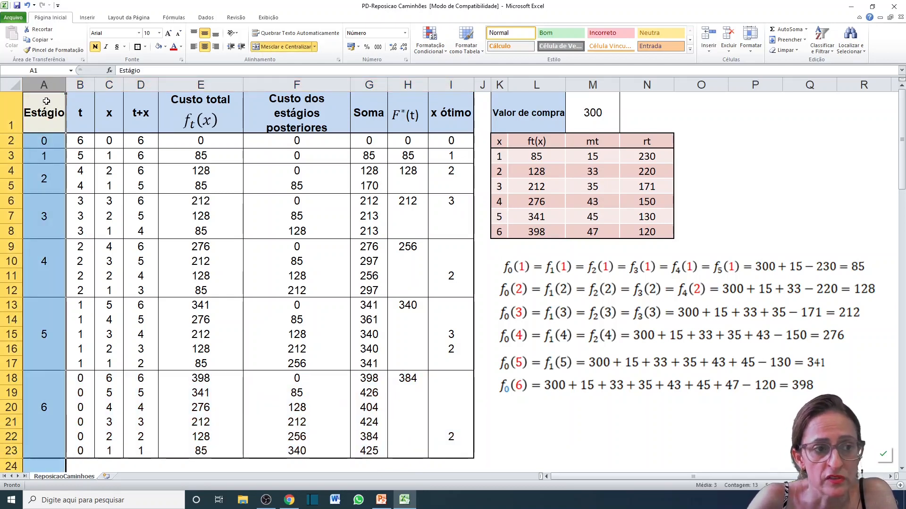
{"action": "left_click_drag", "start_coordinate": [38, 157], "coordinate": [38, 450]}
{"action": "left_click", "coordinate": [38, 137]}
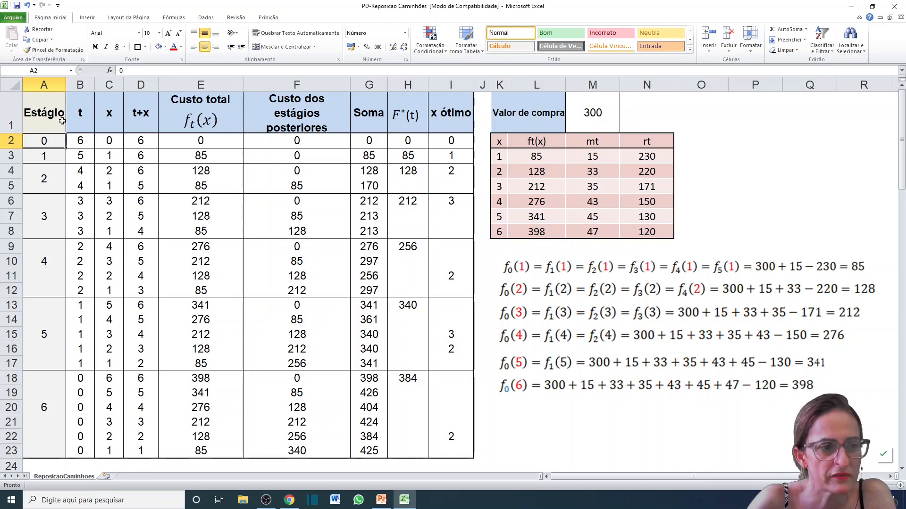
- Examine the stage 0 row and the t and x columns, including the t+x formula in D2
{"action": "left_click_drag", "start_coordinate": [36, 143], "coordinate": [453, 138]}
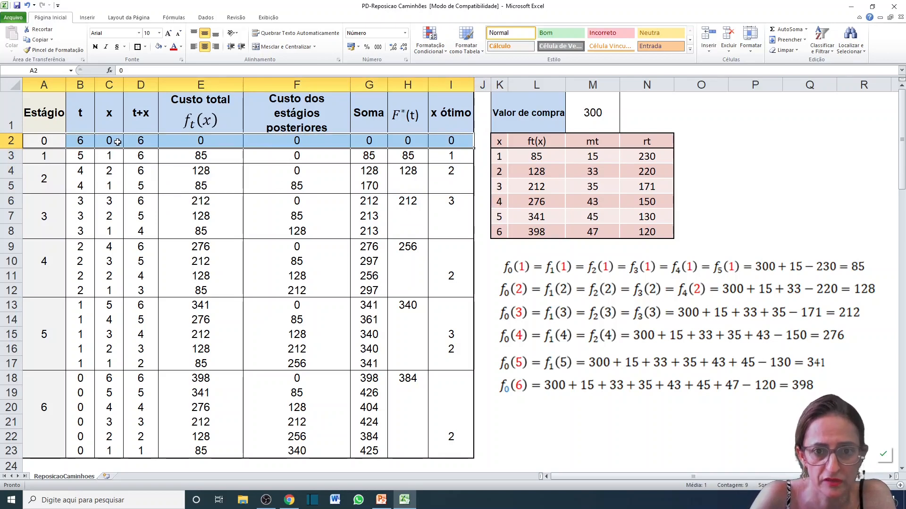
{"action": "left_click", "coordinate": [298, 168]}
{"action": "left_click", "coordinate": [47, 85]}
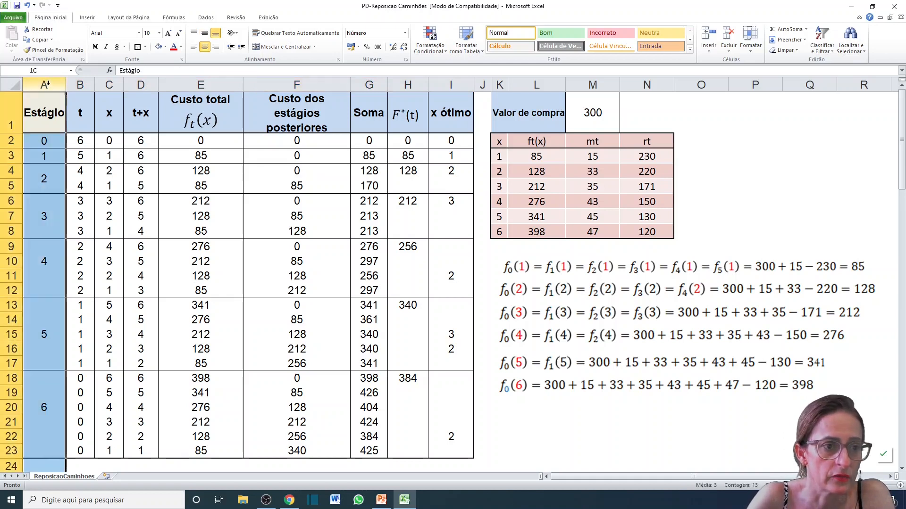
{"action": "left_click", "coordinate": [80, 85]}
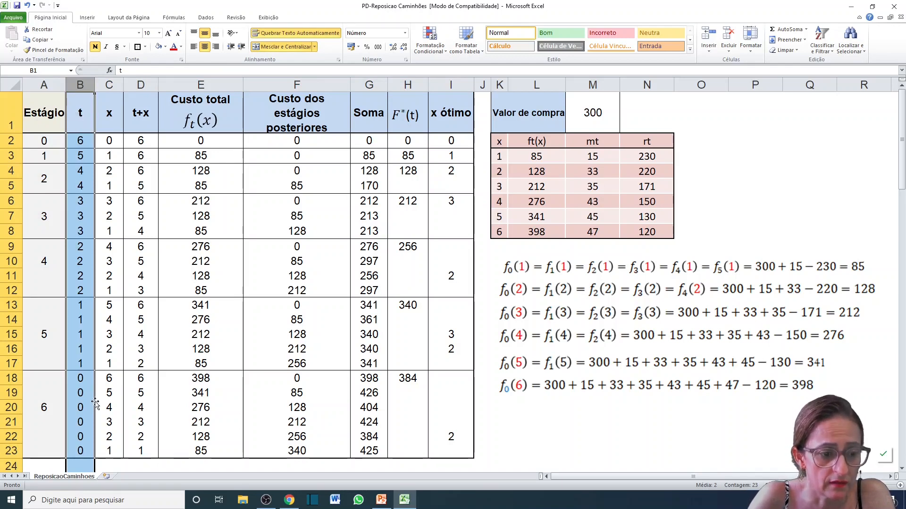
{"action": "left_click", "coordinate": [107, 141]}
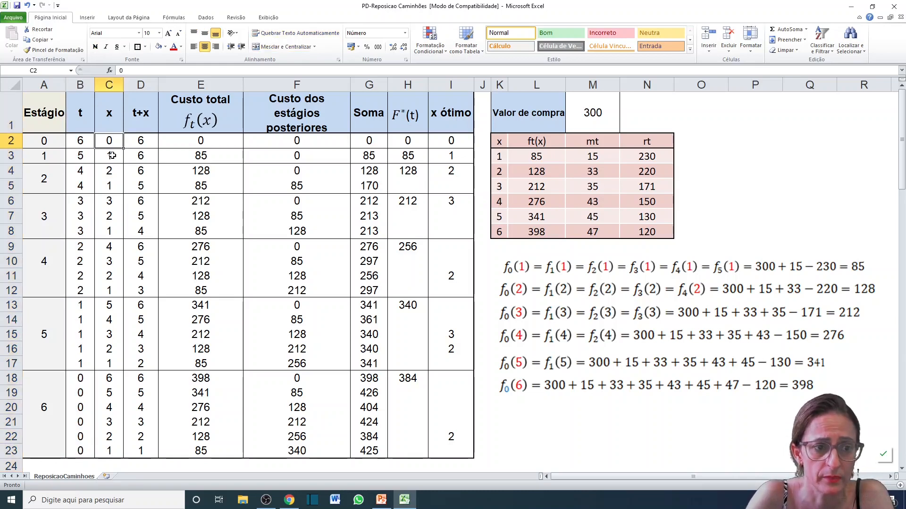
{"action": "left_click_drag", "start_coordinate": [112, 145], "coordinate": [108, 433]}
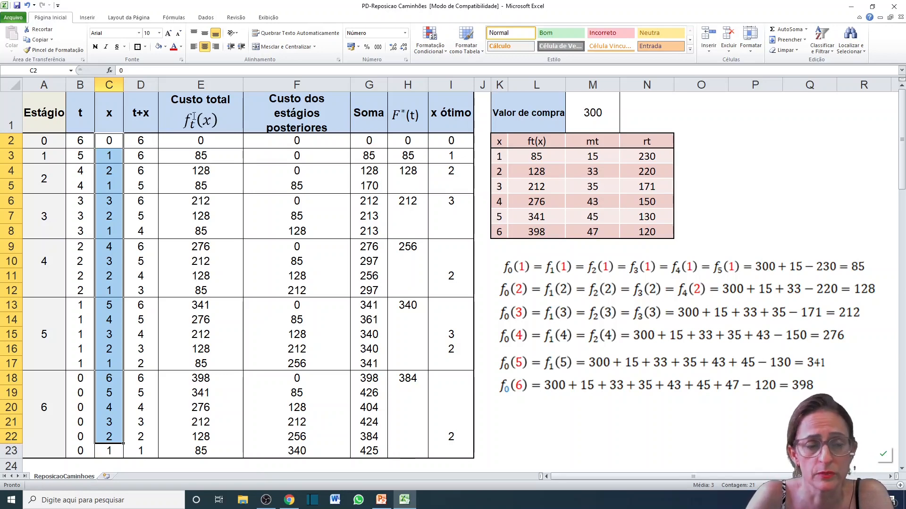
{"action": "left_click", "coordinate": [141, 126]}
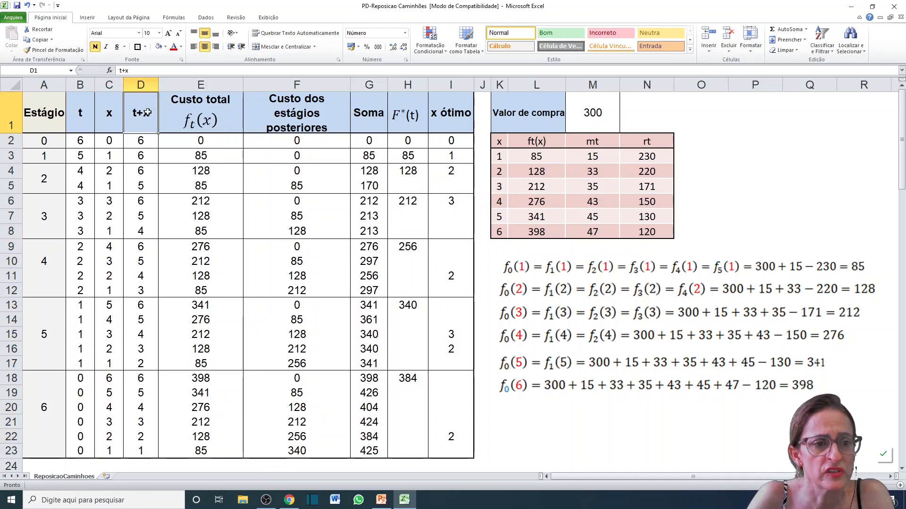
{"action": "left_click", "coordinate": [146, 143]}
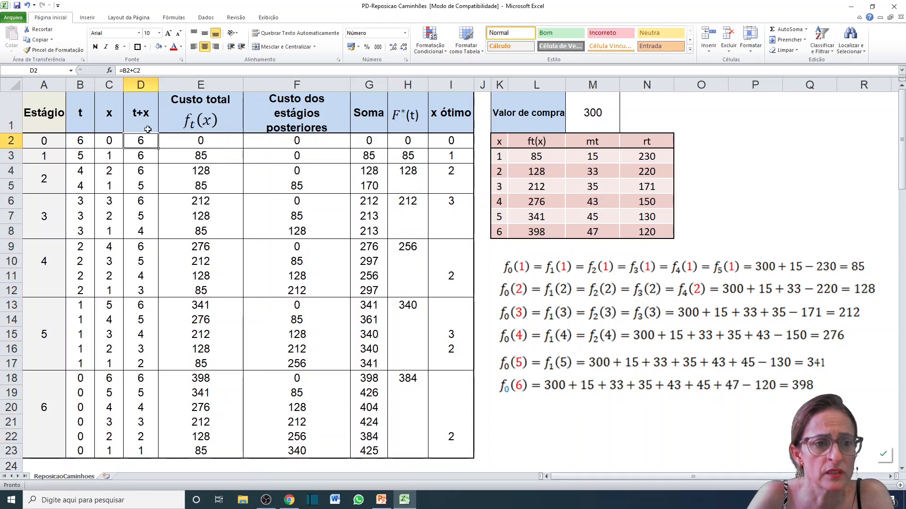
{"action": "left_click_drag", "start_coordinate": [88, 142], "coordinate": [107, 139]}
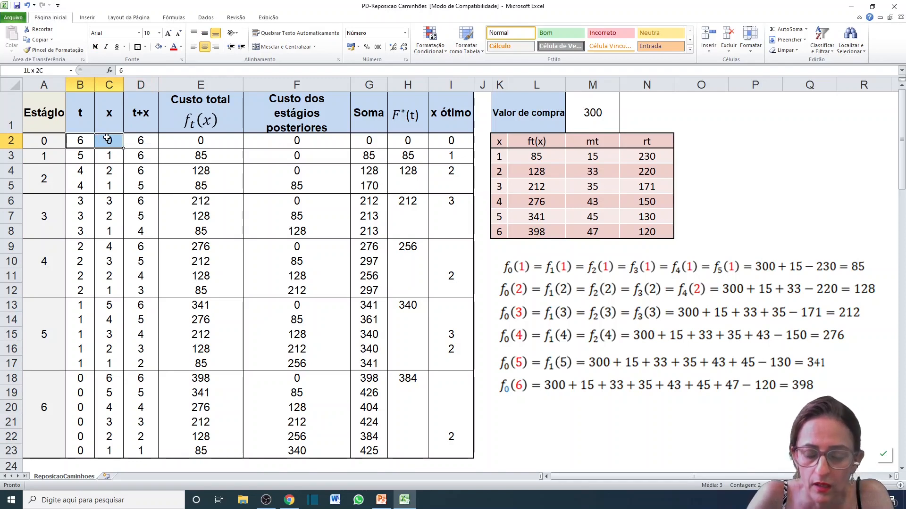
{"action": "left_click_drag", "start_coordinate": [108, 138], "coordinate": [109, 137]}
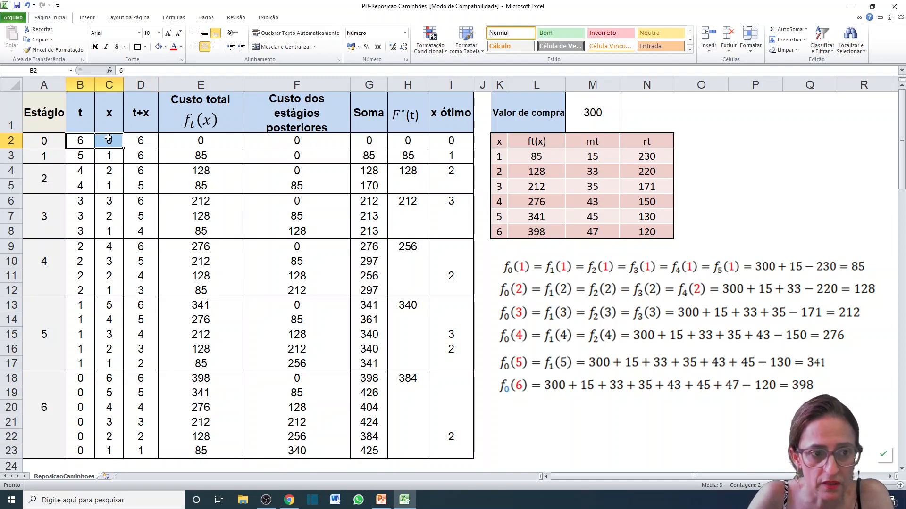
{"action": "left_click", "coordinate": [142, 141]}
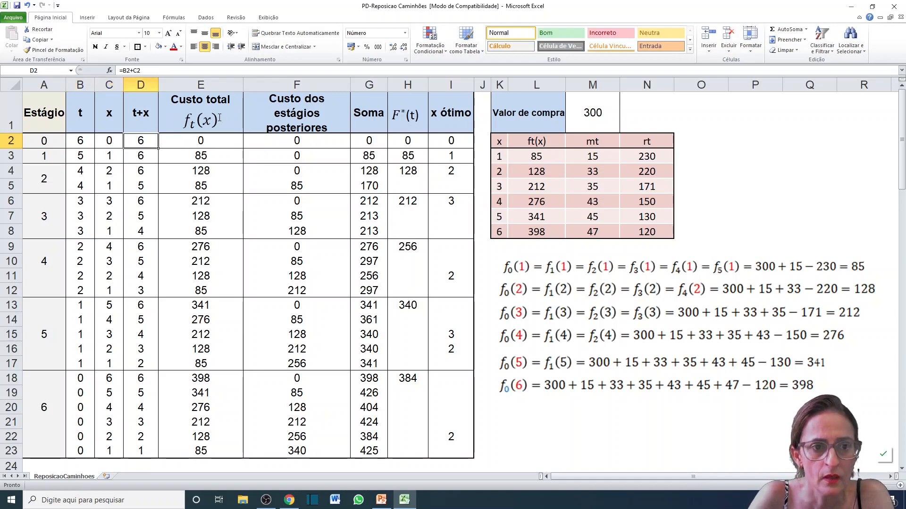
- Review the total cost, later-stage cost and Soma columns, then inspect the stage 0 formulas for F*(t) and x ótimo
{"action": "left_click", "coordinate": [188, 140]}
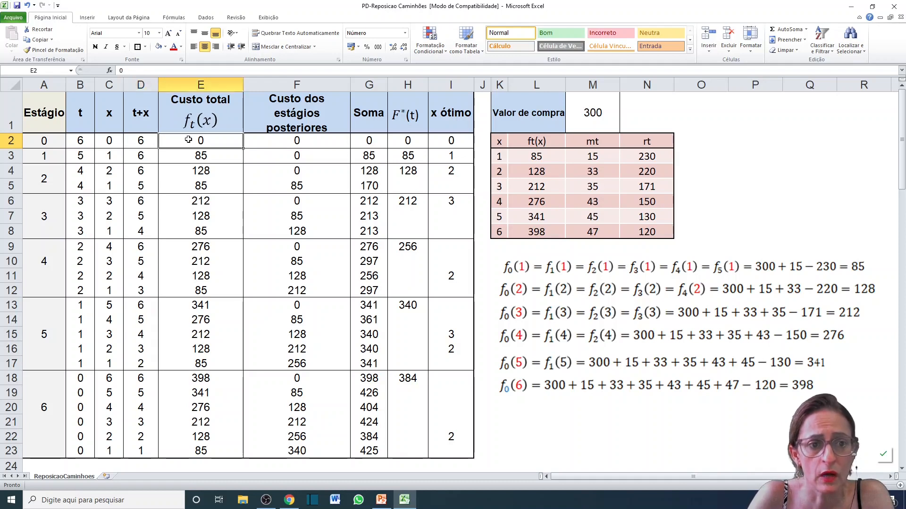
{"action": "left_click", "coordinate": [526, 267]}
{"action": "left_click", "coordinate": [586, 293]}
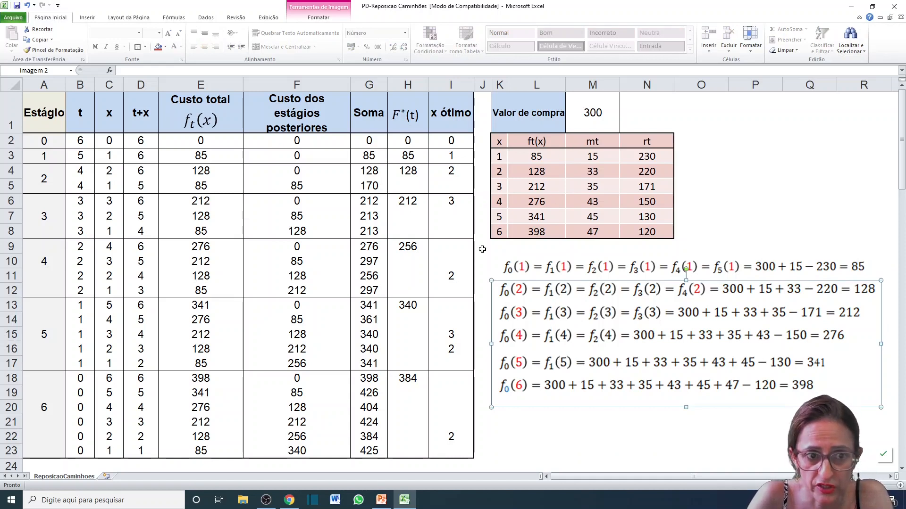
{"action": "left_click", "coordinate": [202, 84]}
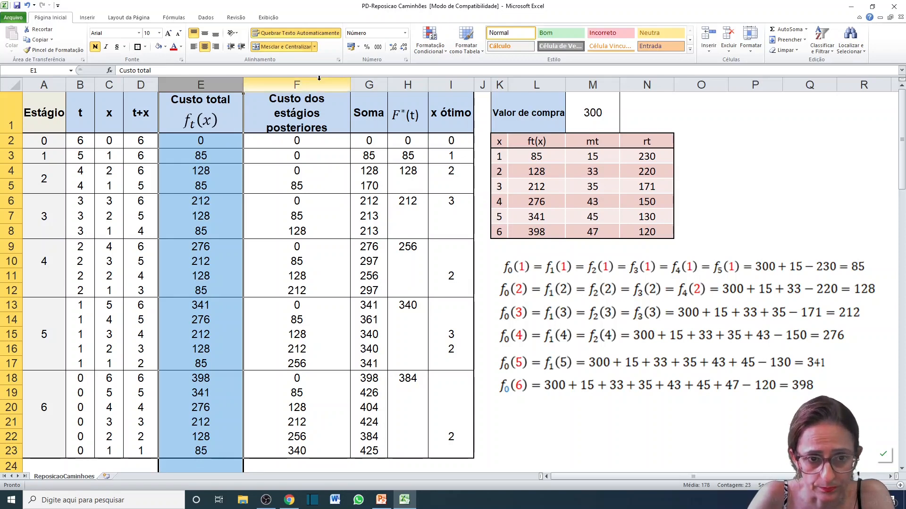
{"action": "left_click", "coordinate": [295, 81]}
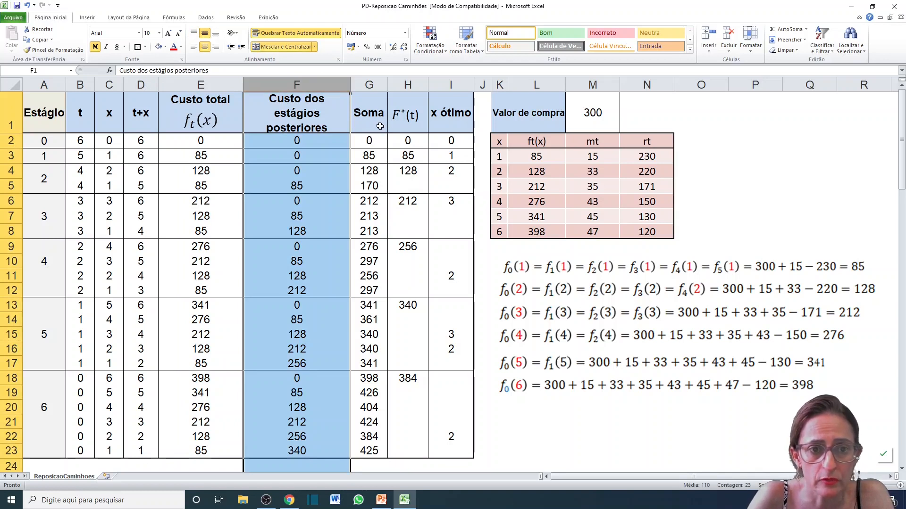
{"action": "left_click", "coordinate": [374, 103]}
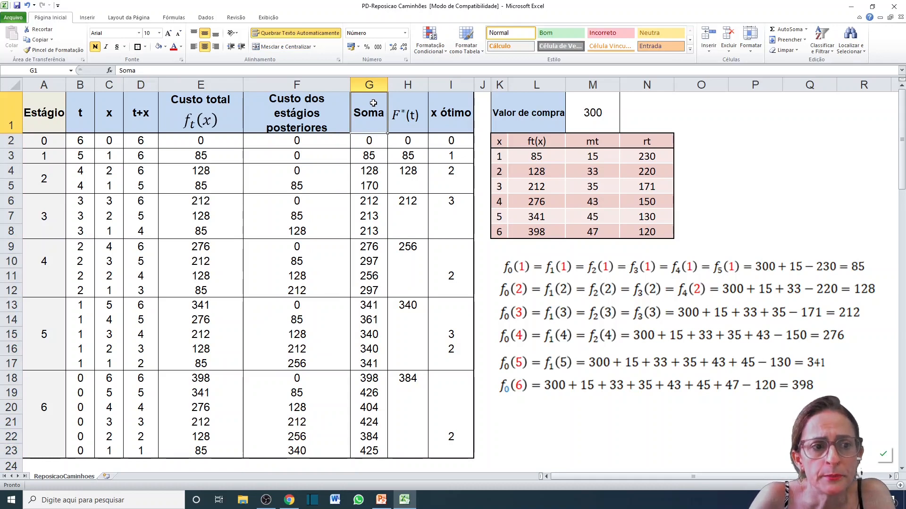
{"action": "left_click", "coordinate": [83, 138]}
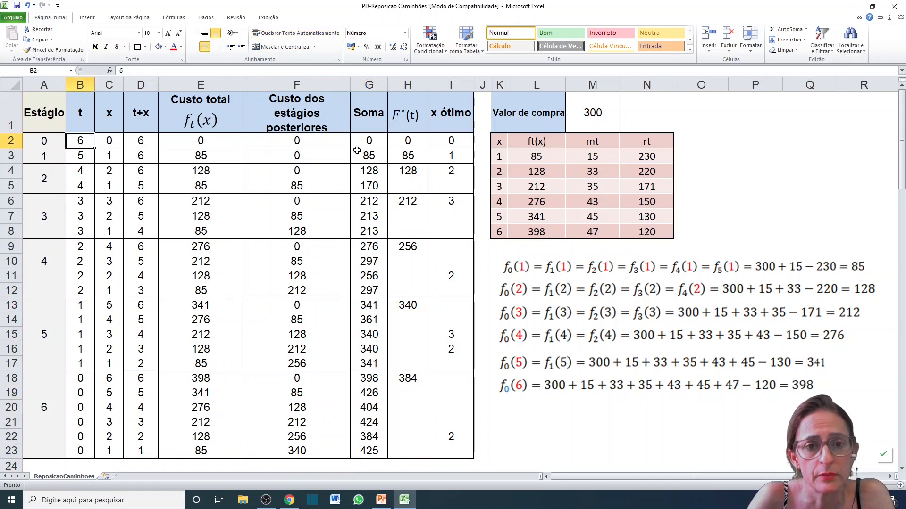
{"action": "left_click", "coordinate": [409, 137]}
{"action": "left_click", "coordinate": [449, 141]}
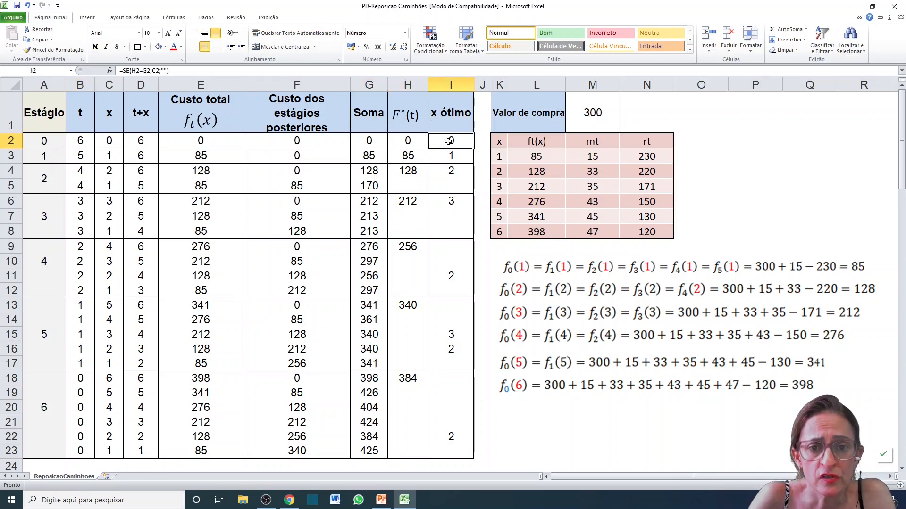
{"action": "left_click", "coordinate": [409, 140]}
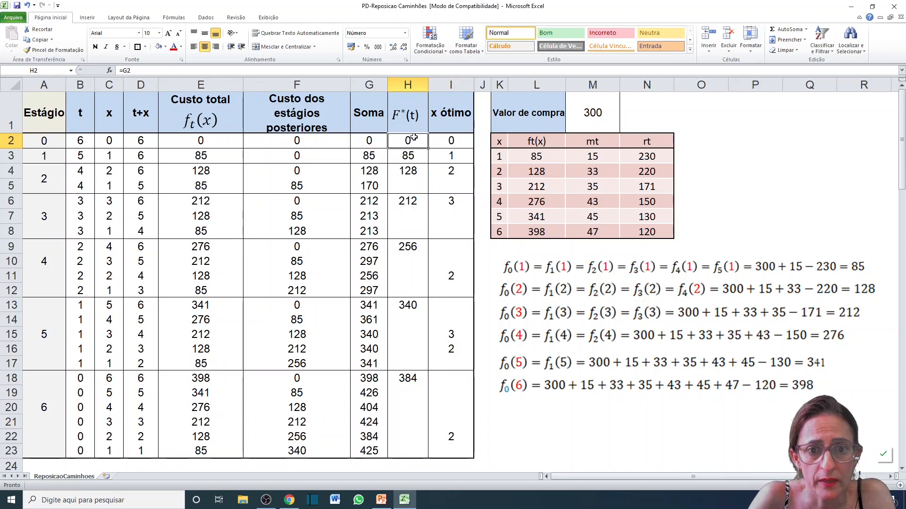
{"action": "left_click", "coordinate": [445, 140]}
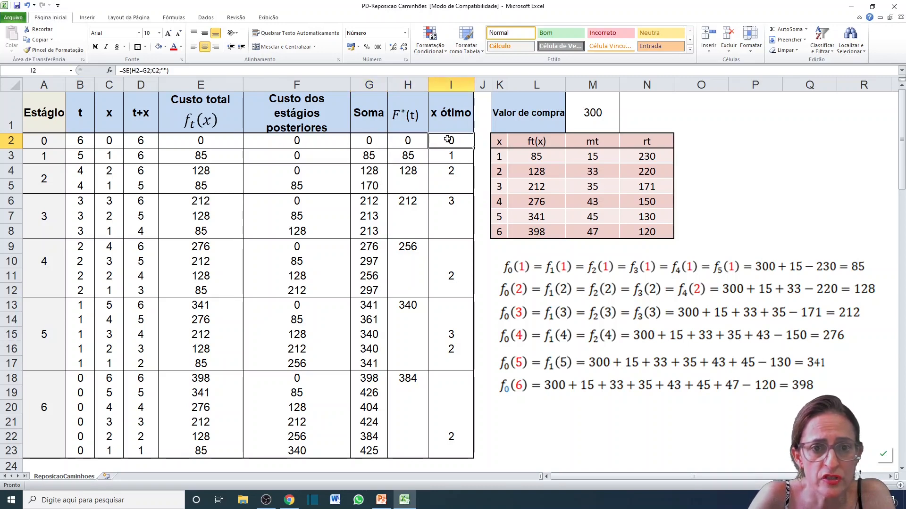
- Colour the text of the x header in C1 and the x ótimo header in I1 red
{"action": "left_click", "coordinate": [112, 99]}
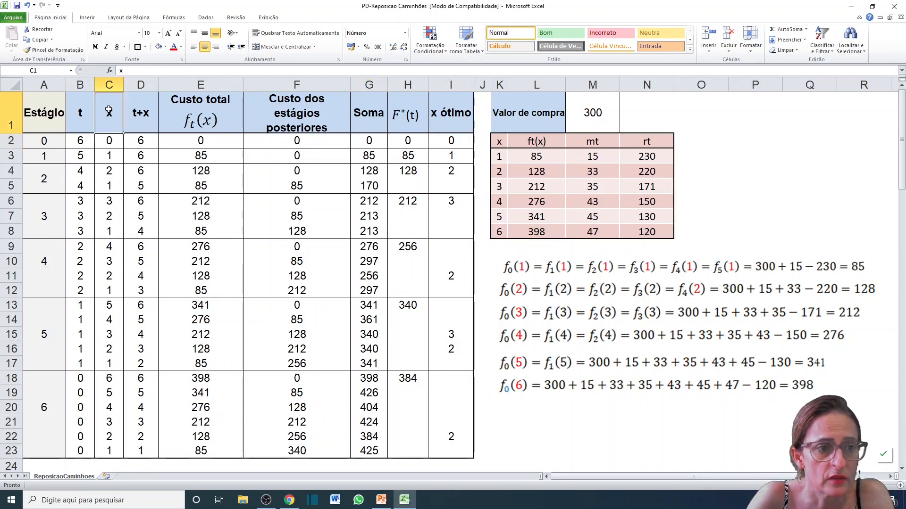
{"action": "left_click", "coordinate": [173, 47]}
{"action": "key", "text": "Right"}
{"action": "key", "text": "Right"}
{"action": "key", "text": "Right"}
{"action": "key", "text": "Right"}
{"action": "key", "text": "Right"}
{"action": "key", "text": "Right"}
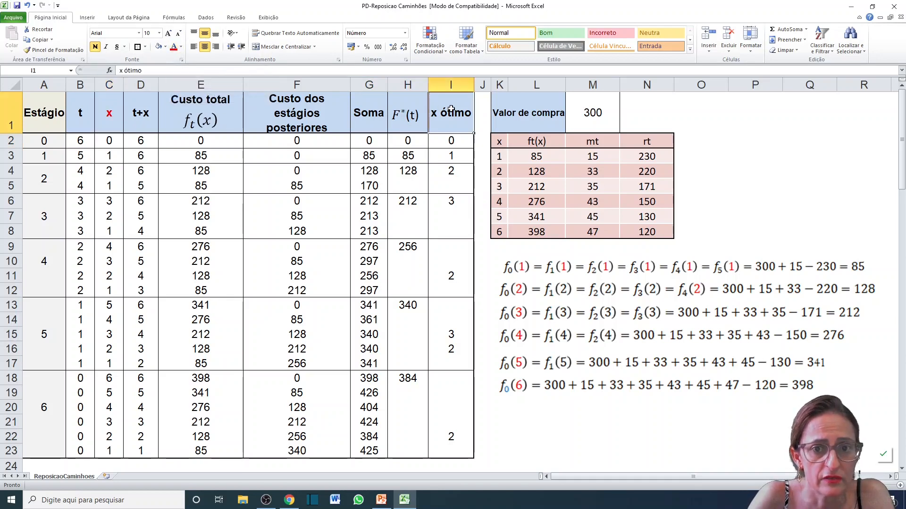
{"action": "left_click", "coordinate": [174, 48]}
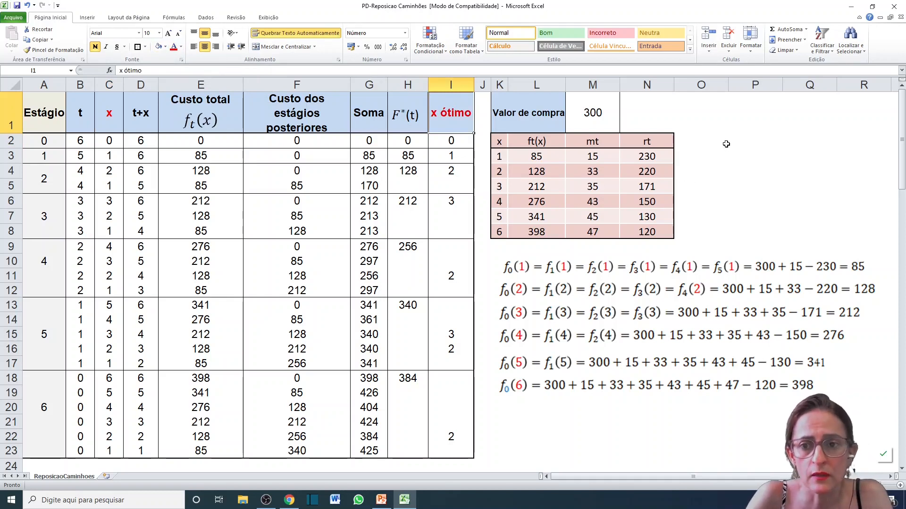
- Examine the purchase value and the x, mt and rt data, and inspect the ft(x) formula in L3
{"action": "left_click_drag", "start_coordinate": [507, 139], "coordinate": [661, 233]}
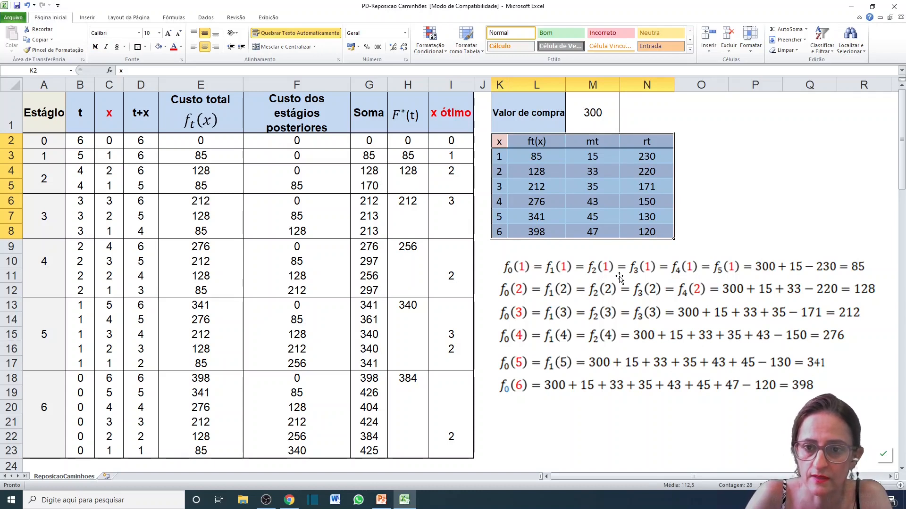
{"action": "left_click", "coordinate": [541, 111]}
{"action": "left_click", "coordinate": [572, 108]}
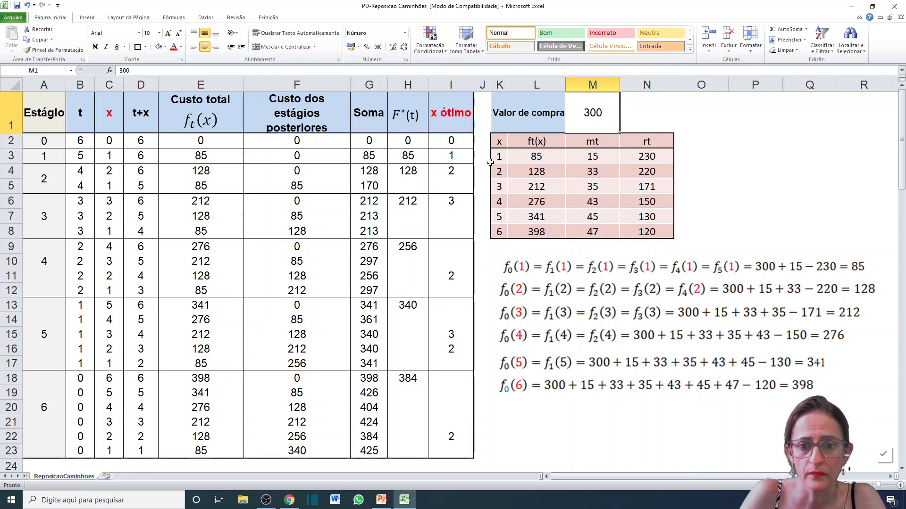
{"action": "left_click_drag", "start_coordinate": [501, 156], "coordinate": [504, 180]}
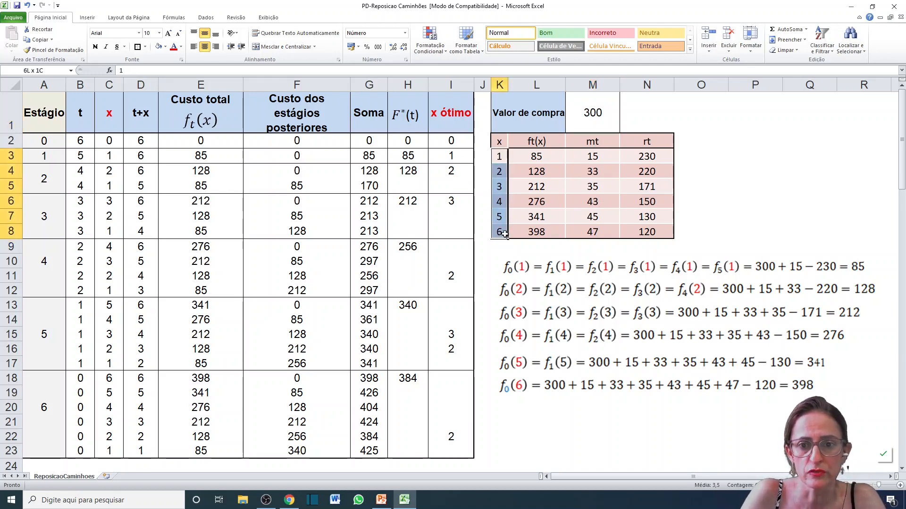
{"action": "left_click_drag", "start_coordinate": [530, 156], "coordinate": [655, 227]}
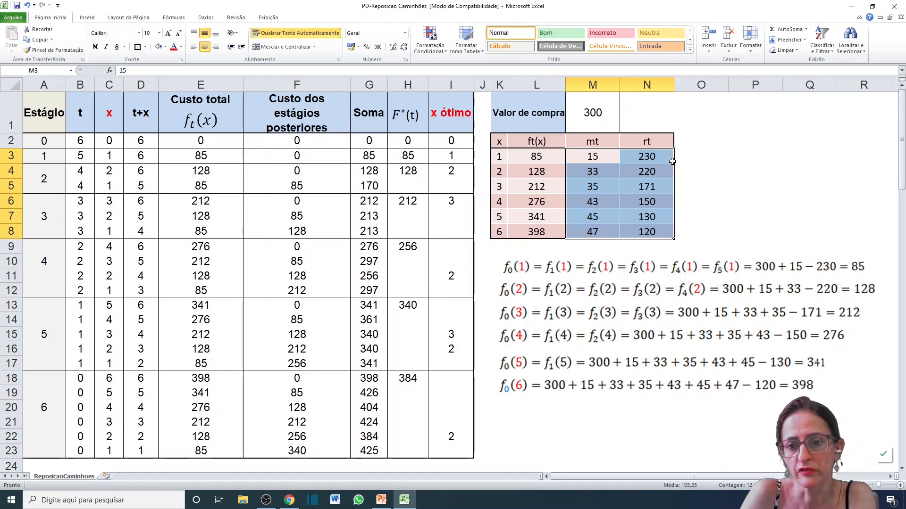
{"action": "left_click_drag", "start_coordinate": [589, 155], "coordinate": [651, 231]}
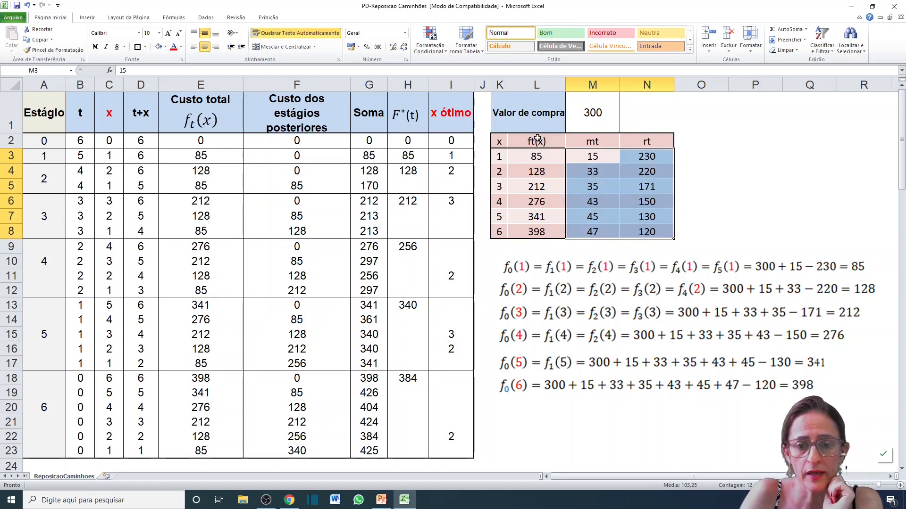
{"action": "left_click", "coordinate": [195, 119]}
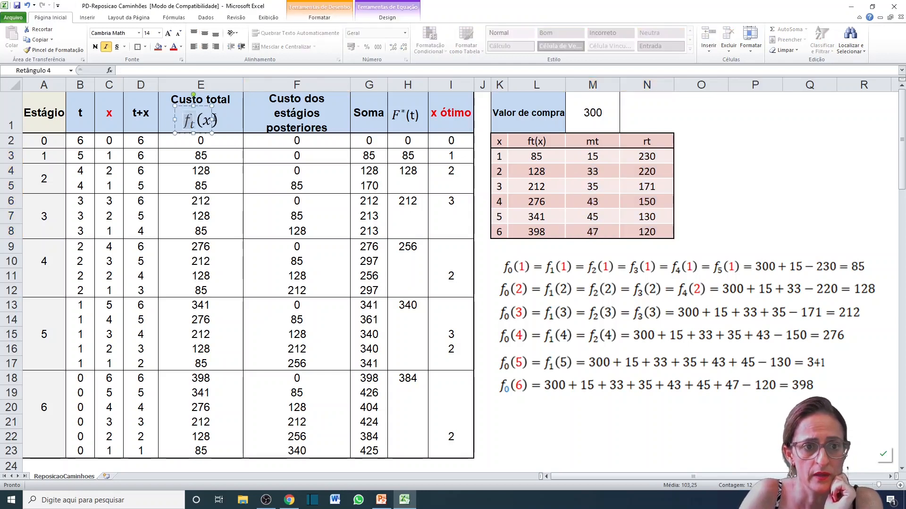
{"action": "left_click", "coordinate": [210, 116]}
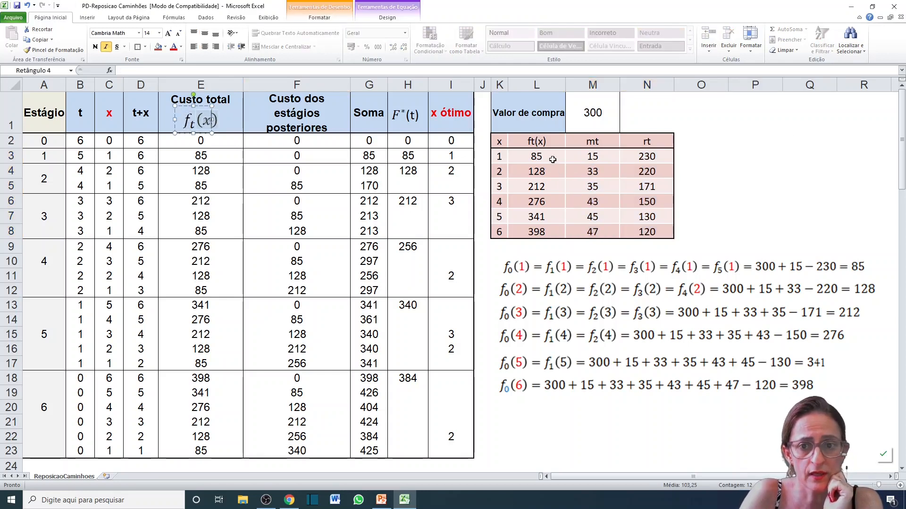
{"action": "left_click", "coordinate": [532, 156]}
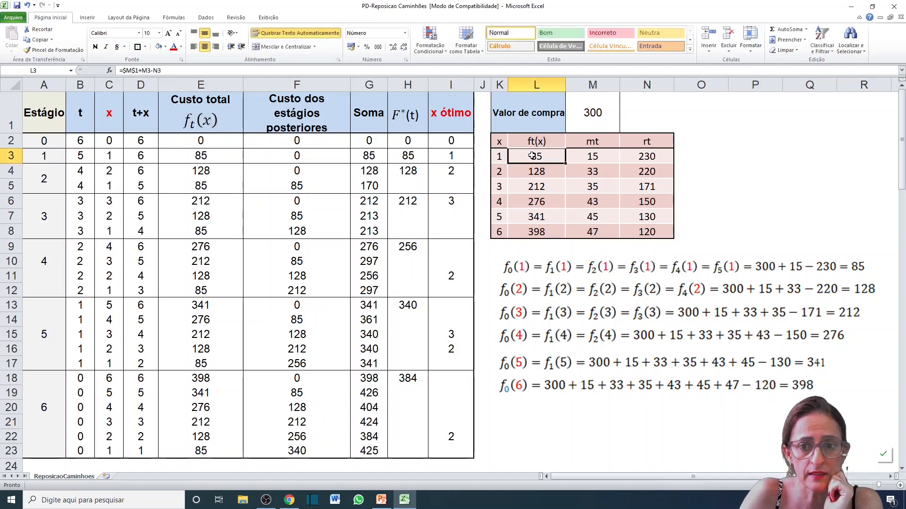
- Compare the ft(x) values in L2:L8 with the Custo total column, returning to the x = 1 cost in L3
{"action": "left_click_drag", "start_coordinate": [536, 141], "coordinate": [532, 234]}
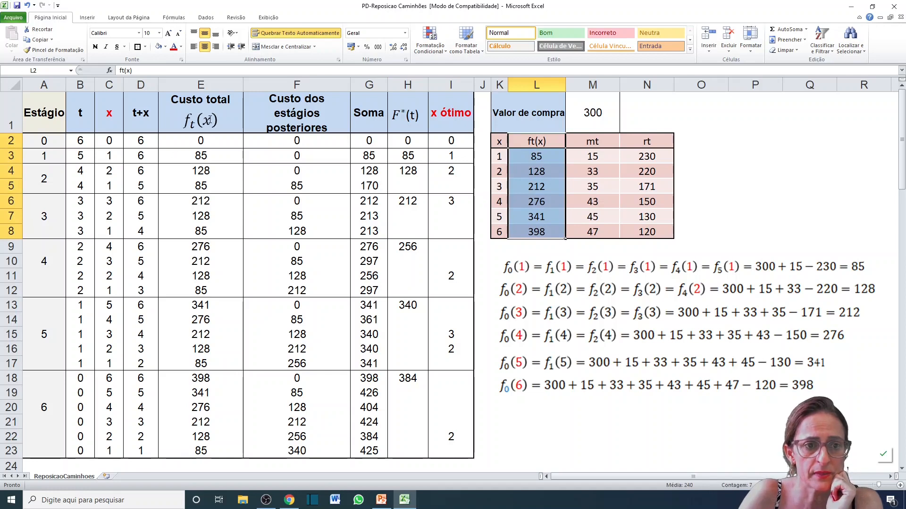
{"action": "left_click", "coordinate": [200, 85]}
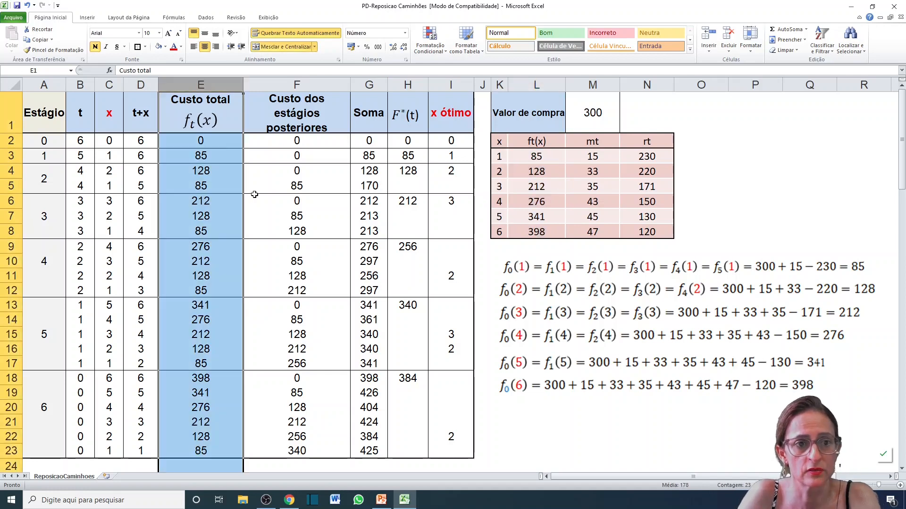
{"action": "left_click", "coordinate": [536, 156]}
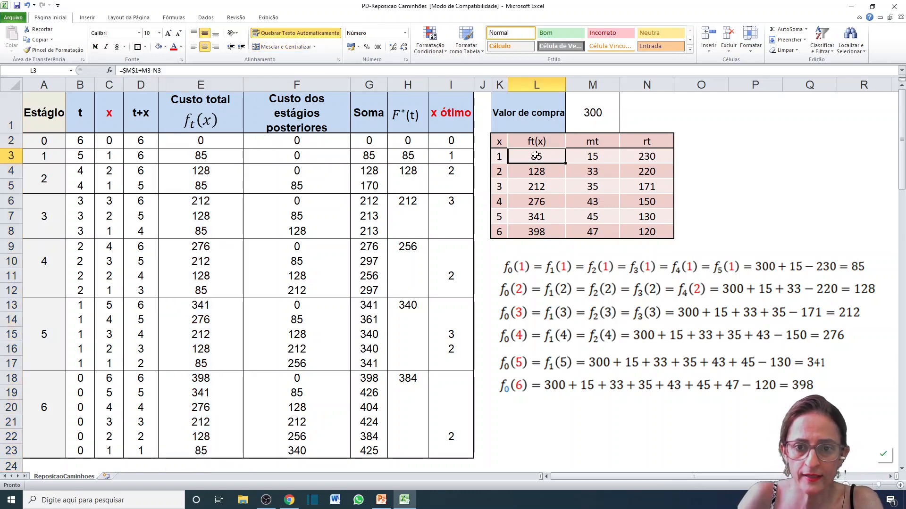
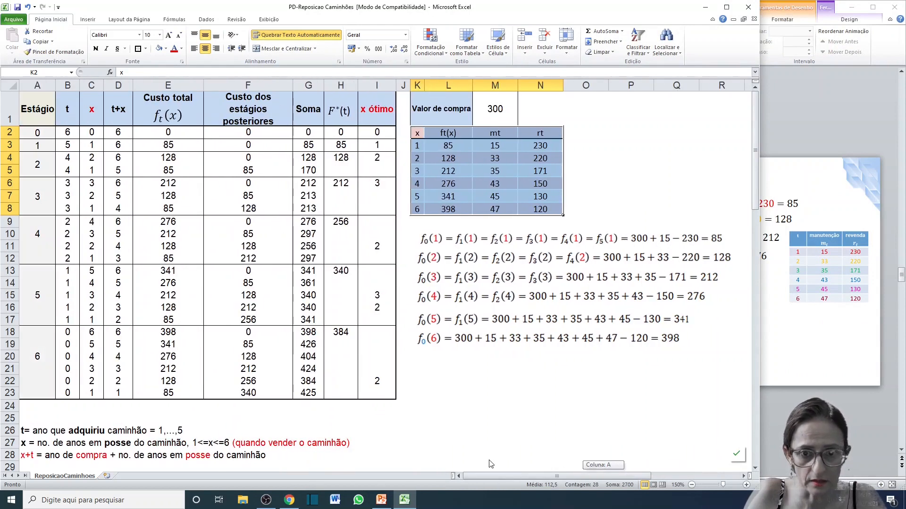
- Review the cost table K2:N8 with its mt and rt data, and trace the cells used by the L3 formula
{"action": "left_click", "coordinate": [665, 142]}
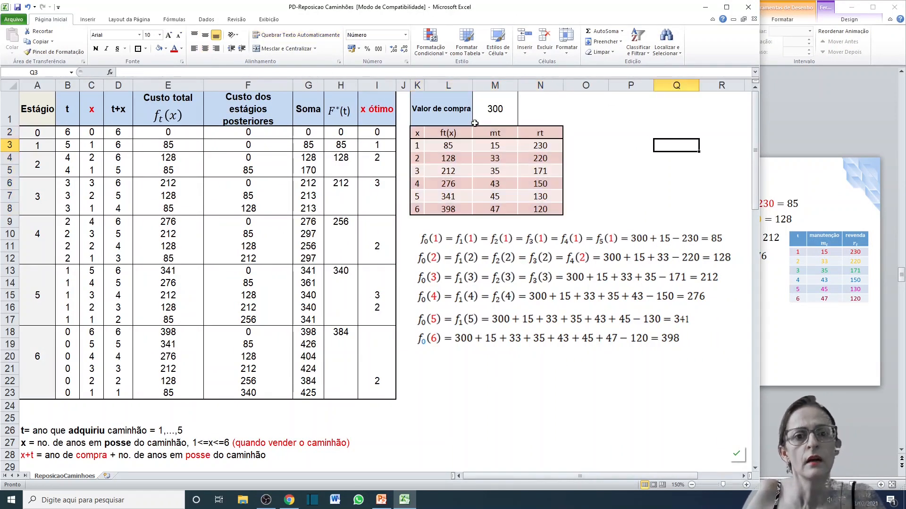
{"action": "left_click_drag", "start_coordinate": [417, 133], "coordinate": [558, 209]}
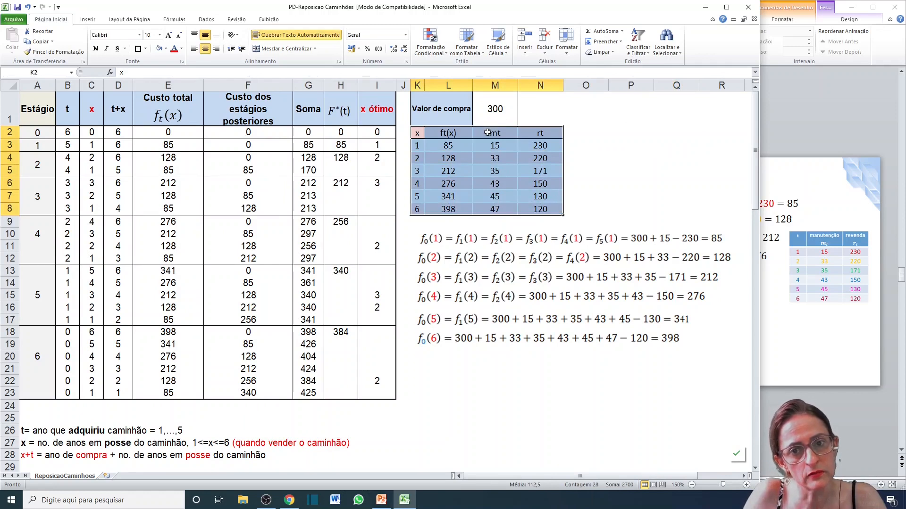
{"action": "left_click_drag", "start_coordinate": [489, 133], "coordinate": [540, 209]}
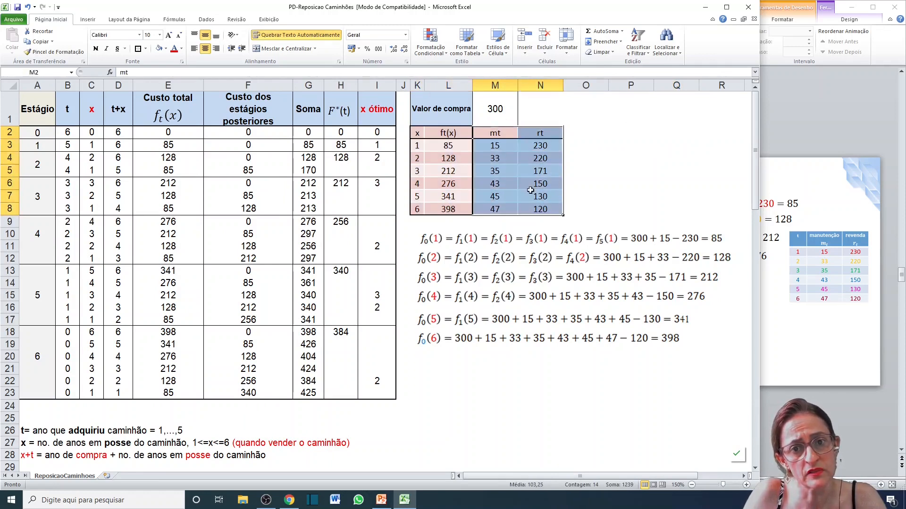
{"action": "left_click", "coordinate": [450, 145]}
{"action": "double_click", "coordinate": [454, 146]}
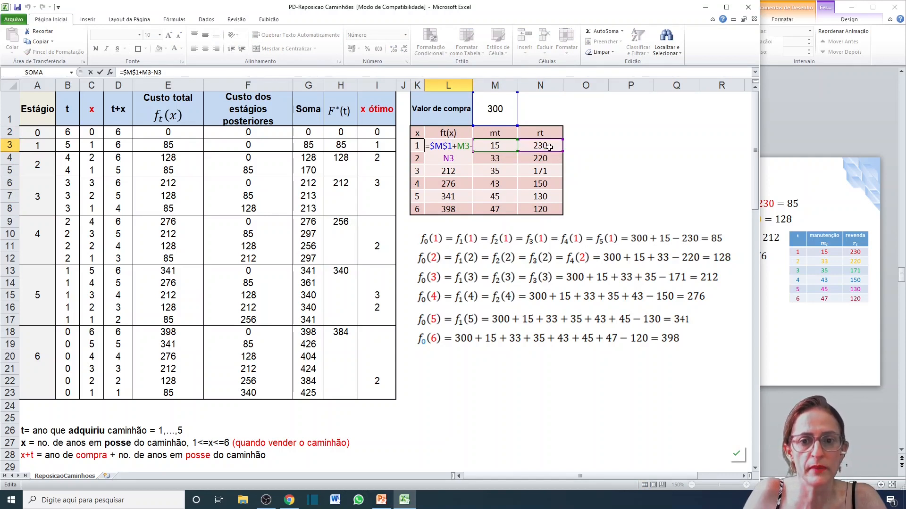
{"action": "key", "text": "Return"}
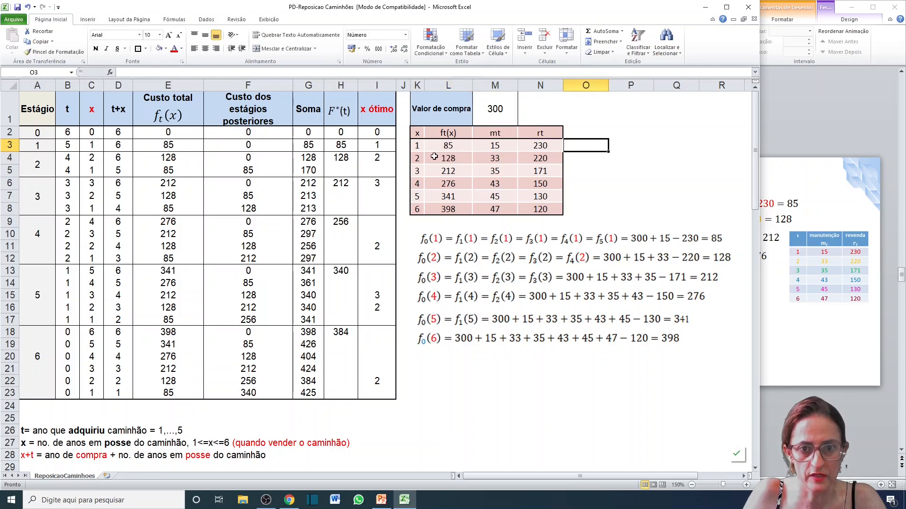
{"action": "left_click_drag", "start_coordinate": [448, 145], "coordinate": [452, 209]}
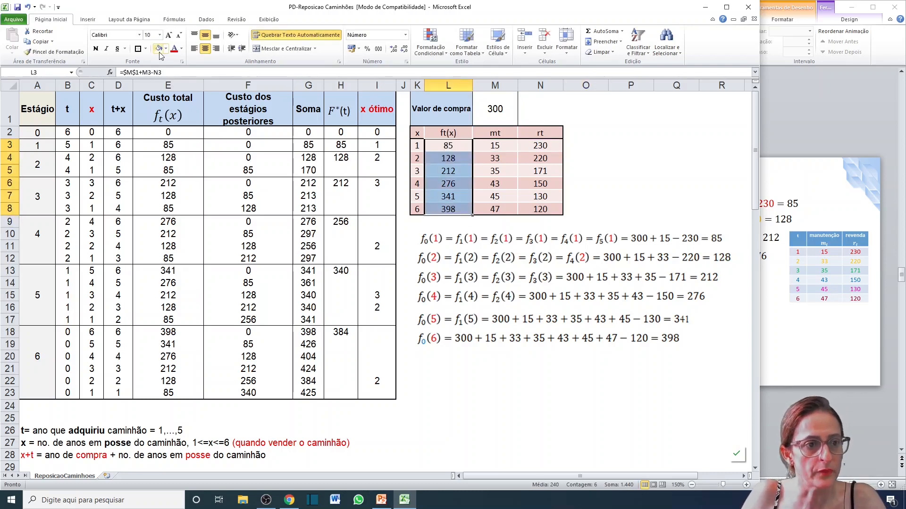
- Compare the first stage number in A2 with the t header and the t value in B2
{"action": "left_click", "coordinate": [34, 131]}
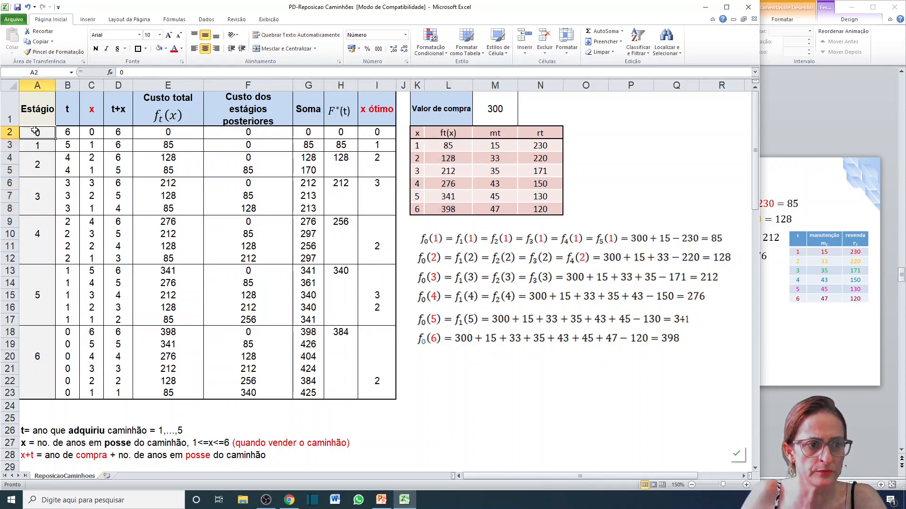
{"action": "left_click", "coordinate": [69, 132]}
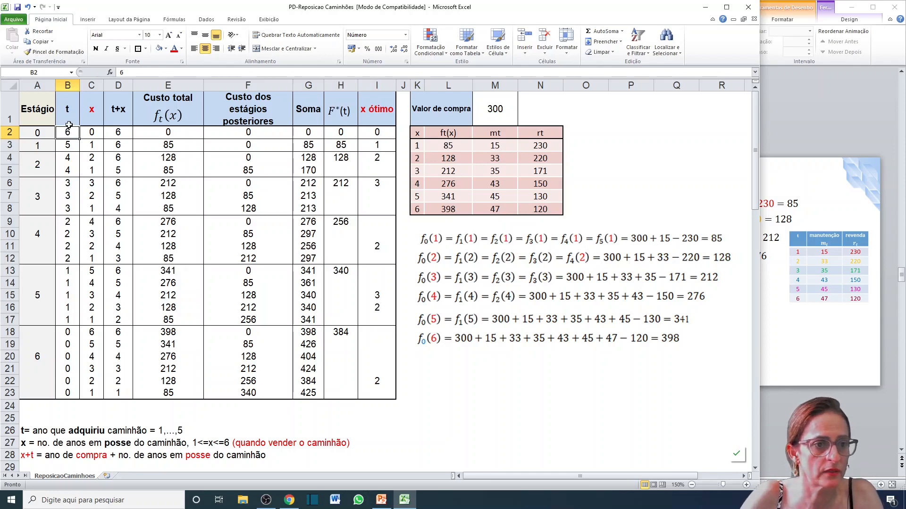
{"action": "left_click", "coordinate": [71, 123]}
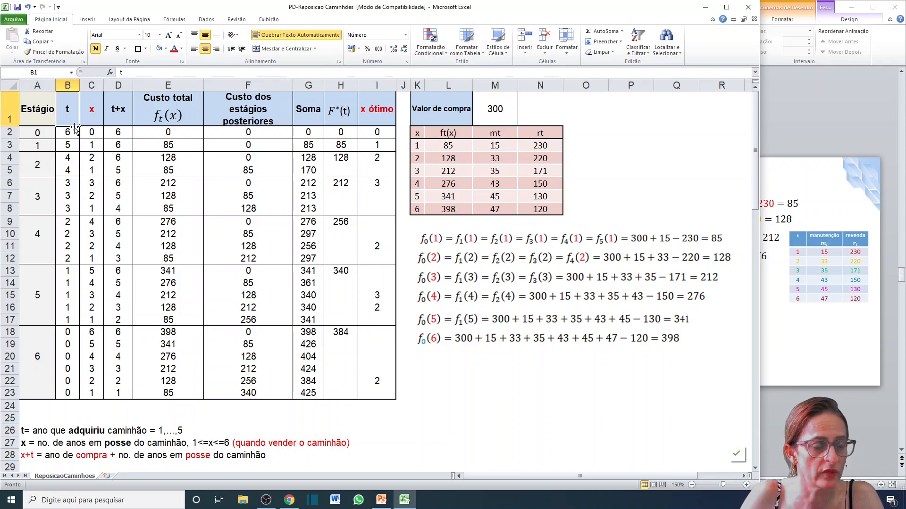
{"action": "left_click", "coordinate": [70, 129]}
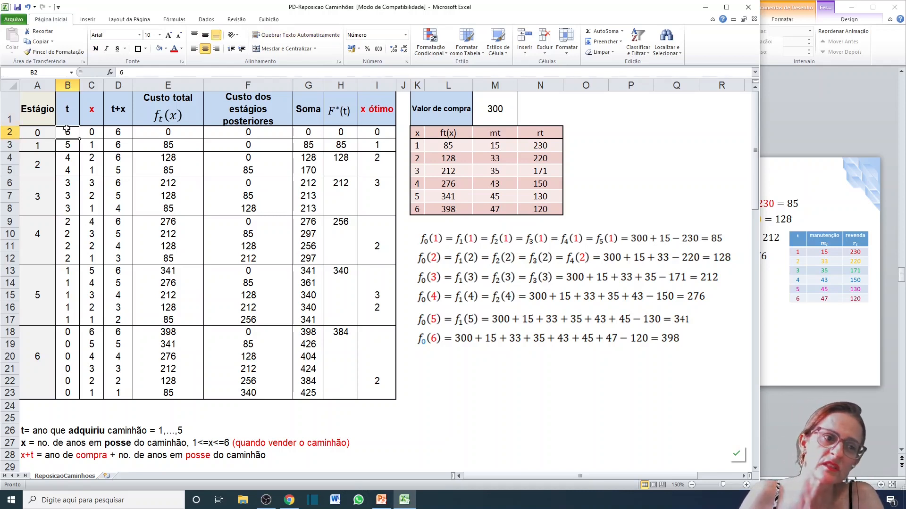
{"action": "left_click", "coordinate": [36, 132]}
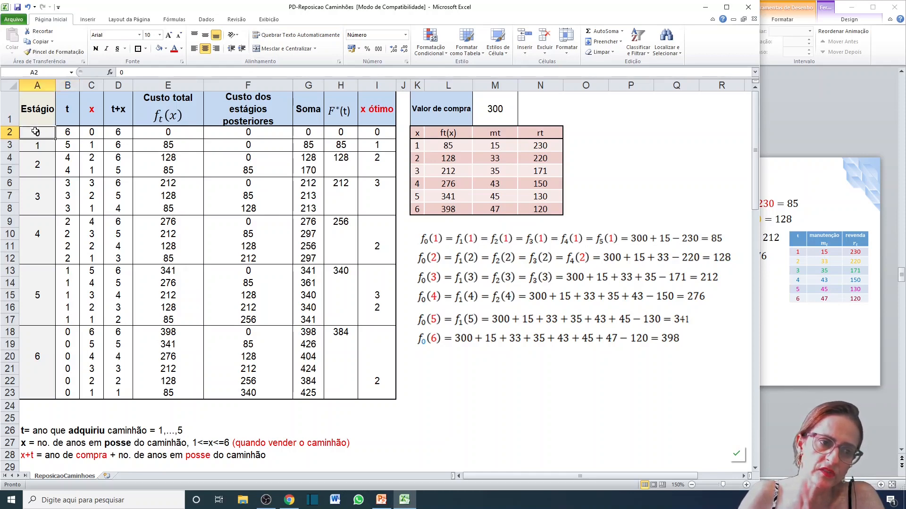
- Clear the Estágio numbers in A2:A23 and enter 6, 5 and 4 for the first three stage groups
{"action": "left_click_drag", "start_coordinate": [36, 132], "coordinate": [14, 400]}
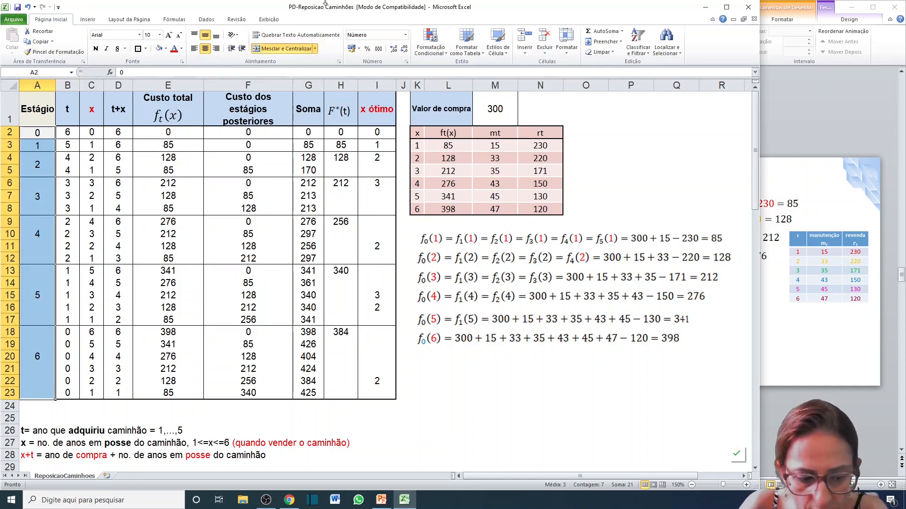
{"action": "key", "text": "Delete"}
{"action": "left_click", "coordinate": [32, 134]}
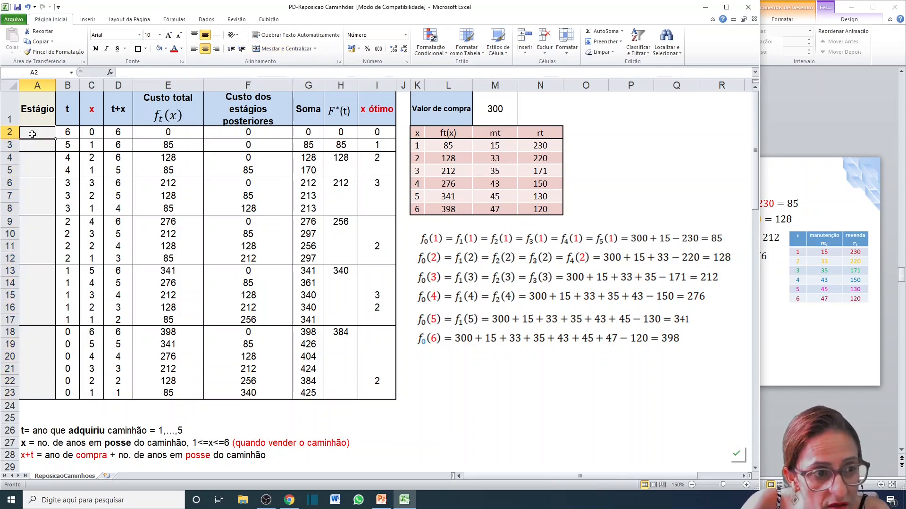
{"action": "type", "text": "6"}
{"action": "key", "text": "Return"}
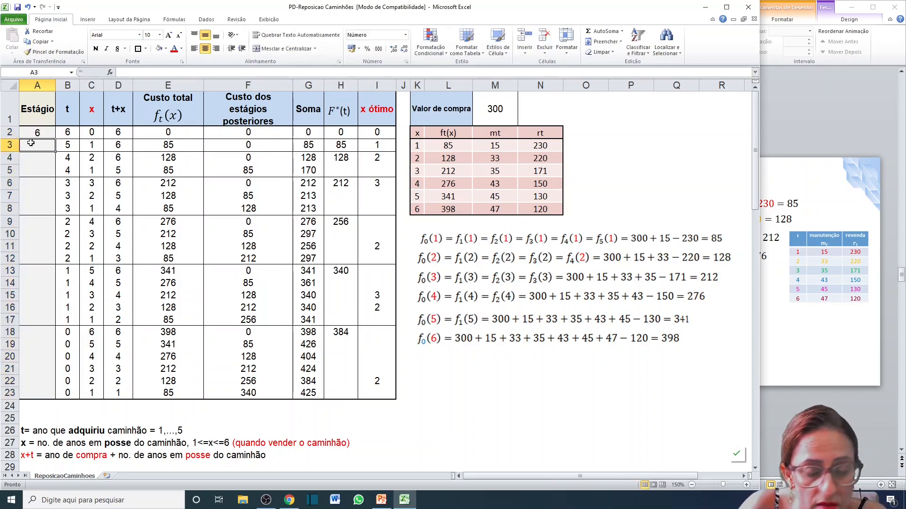
{"action": "type", "text": "5"}
{"action": "key", "text": "Return"}
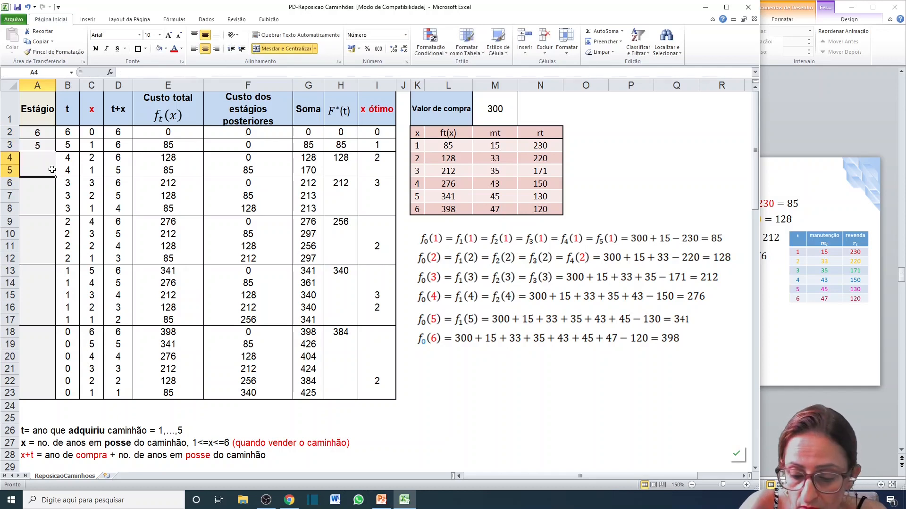
{"action": "type", "text": "4"}
{"action": "key", "text": "Return"}
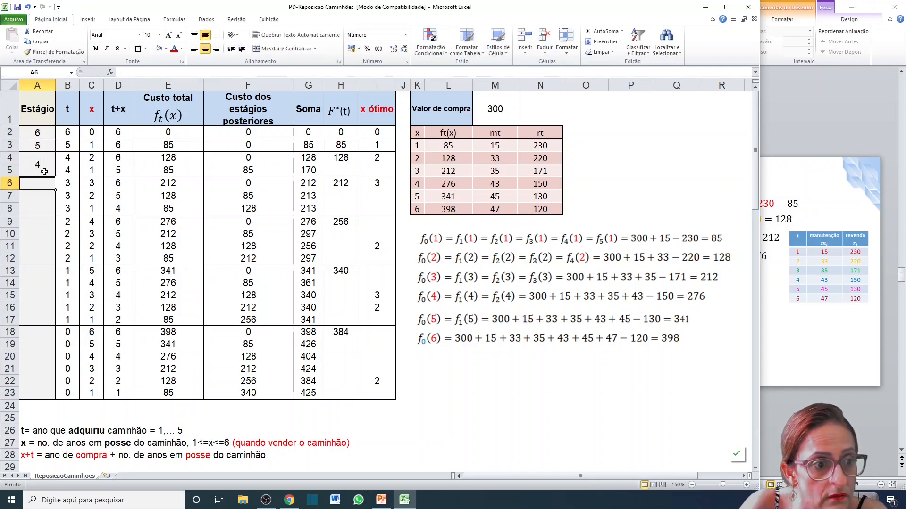
- Number the remaining Estágio groups 3, 2, 1 and 0, matching their t values
{"action": "type", "text": "3"}
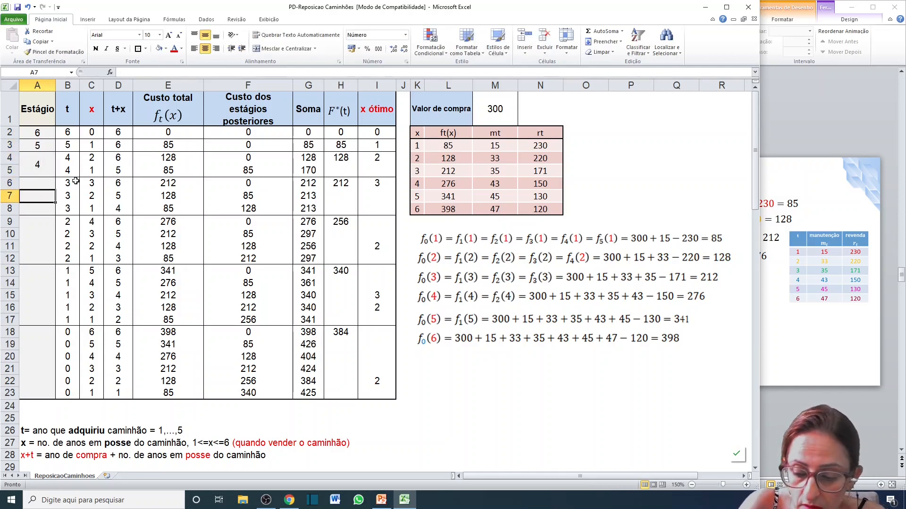
{"action": "left_click", "coordinate": [48, 237]}
{"action": "left_click", "coordinate": [46, 245]}
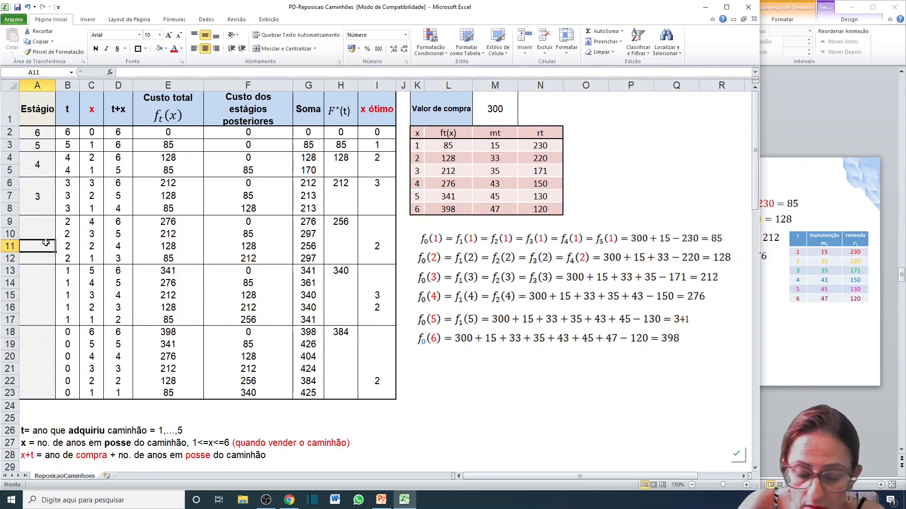
{"action": "type", "text": "2"}
{"action": "left_click", "coordinate": [33, 295]}
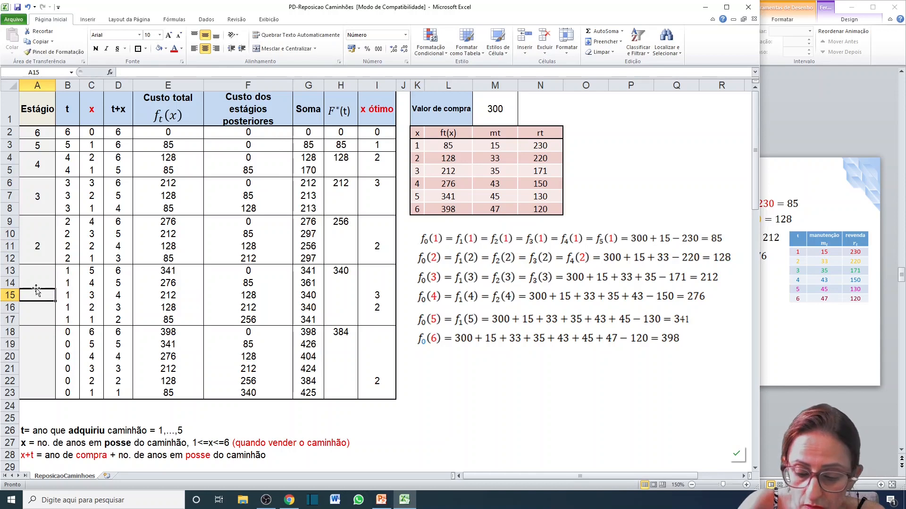
{"action": "type", "text": "1"}
{"action": "left_click", "coordinate": [29, 348]}
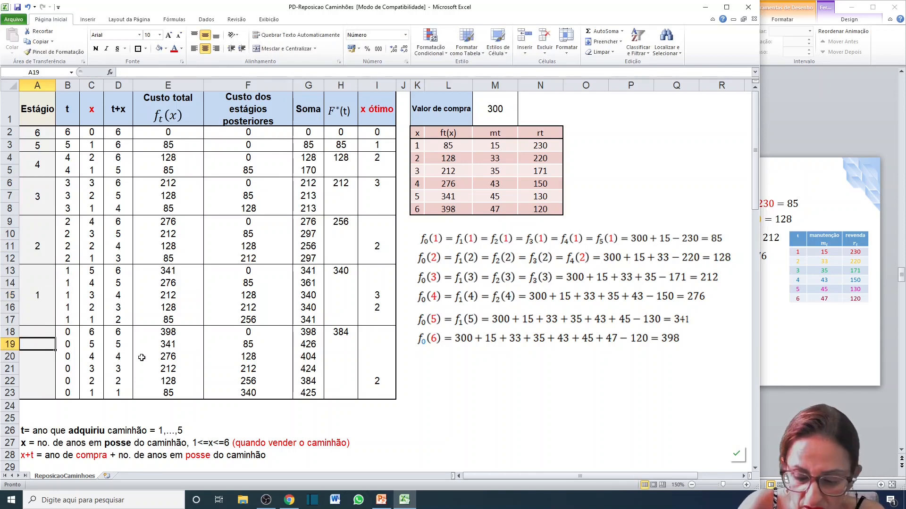
{"action": "type", "text": "0"}
{"action": "left_click", "coordinate": [29, 239]}
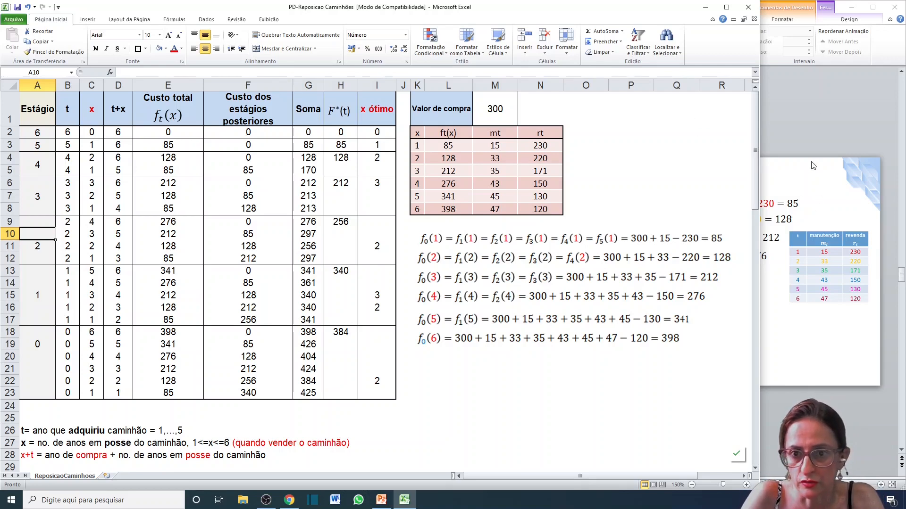
- Narrow the spreadsheet window to reveal more of the presentation beside it, keeping the top of the table in view
{"action": "left_click_drag", "start_coordinate": [758, 138], "coordinate": [556, 128]}
{"action": "key", "text": "Page_Down"}
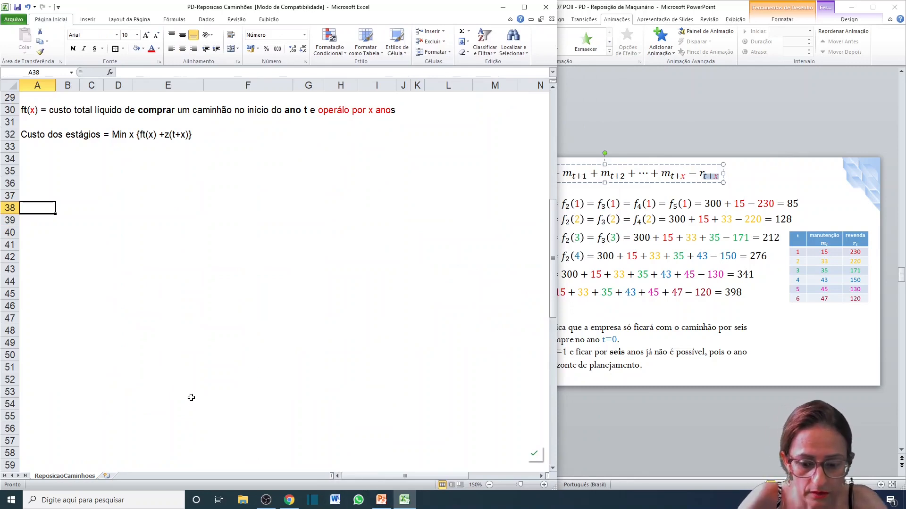
{"action": "key", "text": "ctrl+Home"}
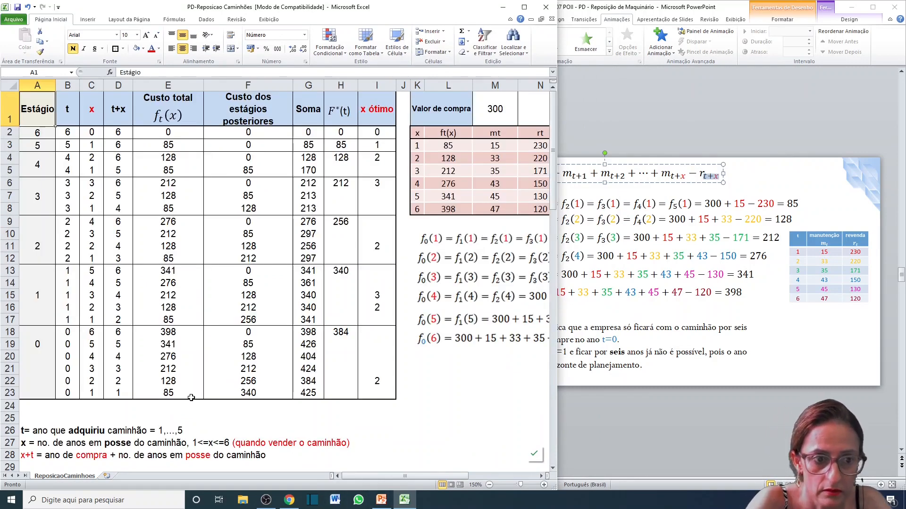
- Switch to the PowerPoint lesson and go through the net cost, possible states and results table slides to the Solução ótima slide
{"action": "left_click", "coordinate": [736, 103]}
{"action": "scroll", "coordinate": [734, 94], "scroll_direction": "up", "scroll_amount": 3}
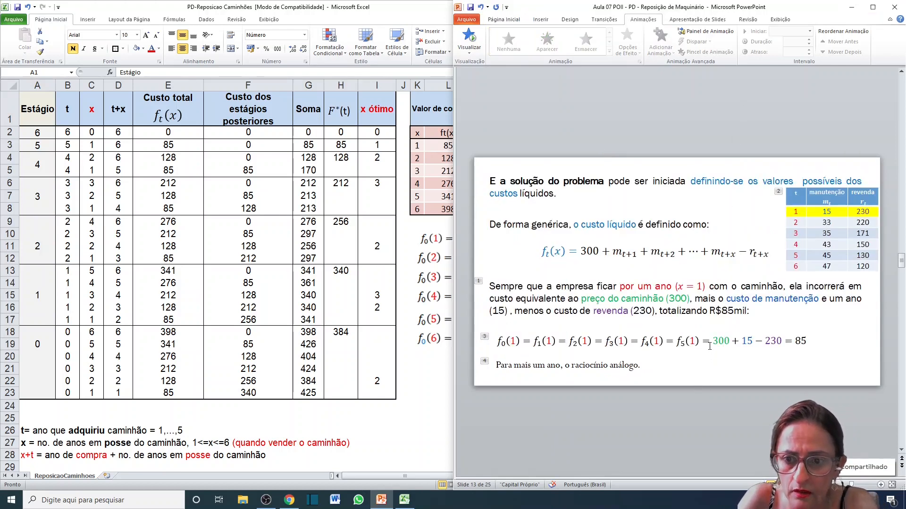
{"action": "scroll", "coordinate": [679, 330], "scroll_direction": "up", "scroll_amount": 3}
{"action": "scroll", "coordinate": [680, 328], "scroll_direction": "down", "scroll_amount": 9}
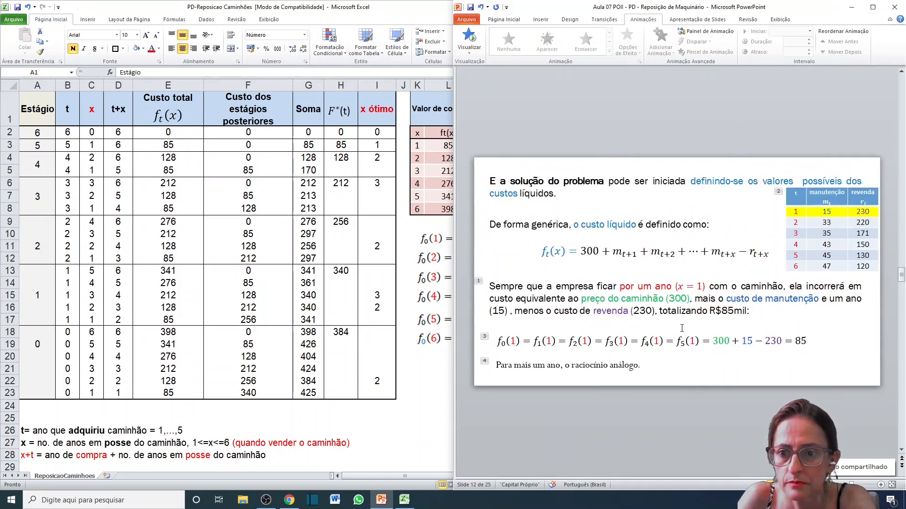
{"action": "scroll", "coordinate": [681, 329], "scroll_direction": "down", "scroll_amount": 5}
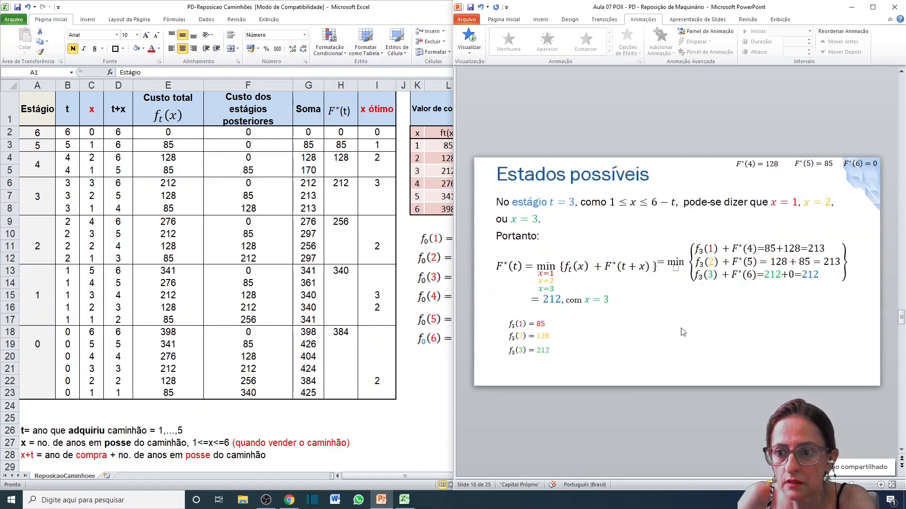
{"action": "scroll", "coordinate": [683, 332], "scroll_direction": "down", "scroll_amount": 1}
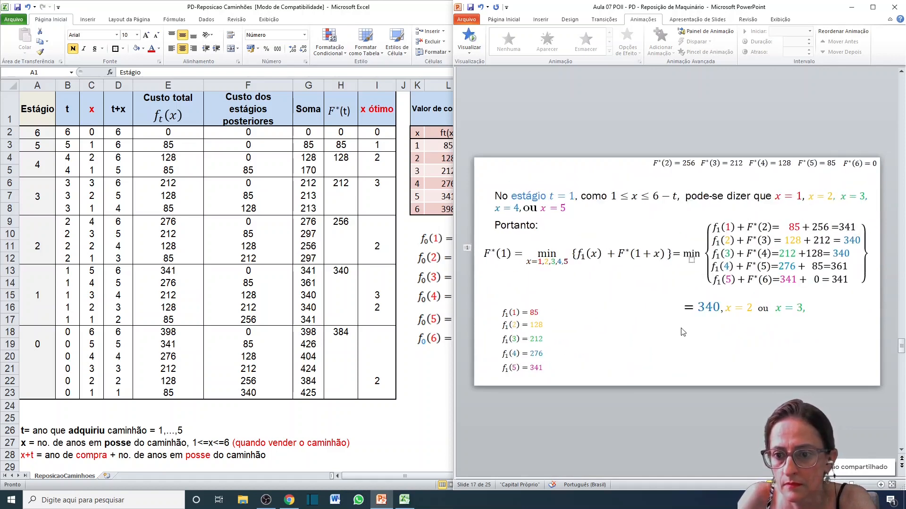
{"action": "scroll", "coordinate": [683, 331], "scroll_direction": "down", "scroll_amount": 2}
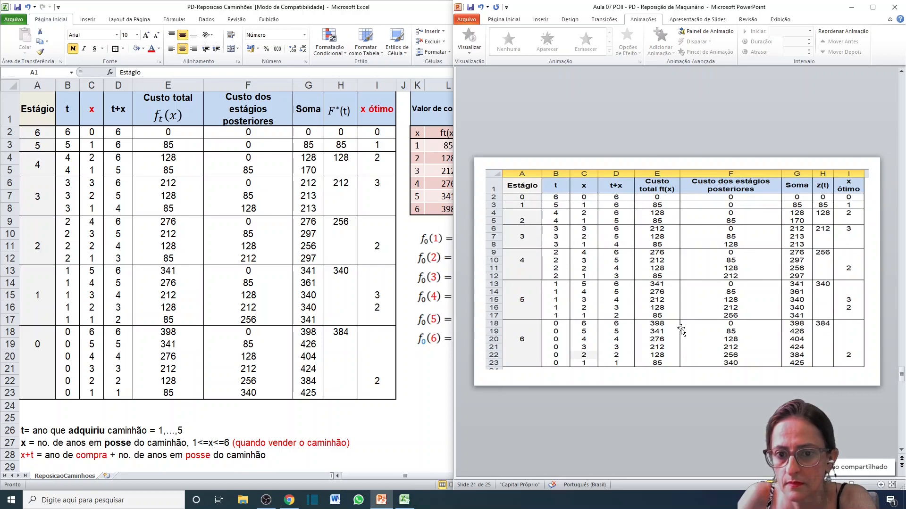
{"action": "scroll", "coordinate": [681, 329], "scroll_direction": "up", "scroll_amount": 1}
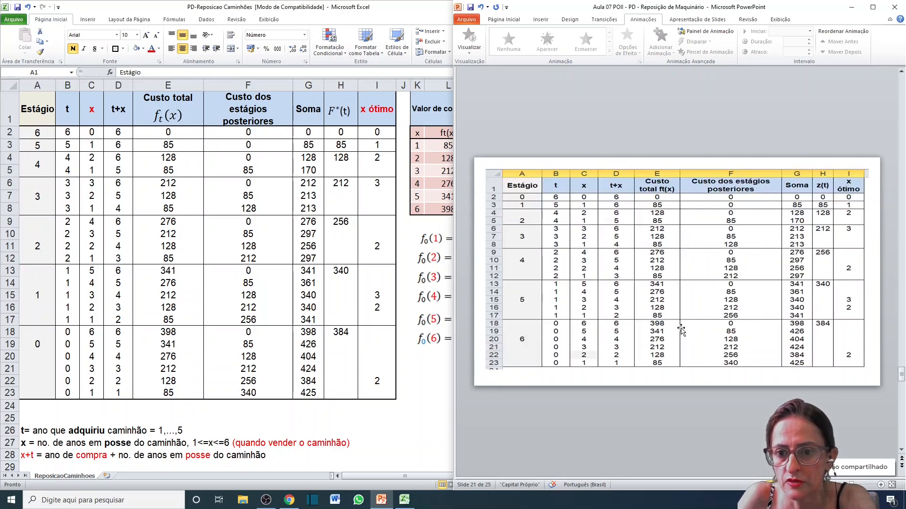
{"action": "scroll", "coordinate": [681, 330], "scroll_direction": "down", "scroll_amount": 1}
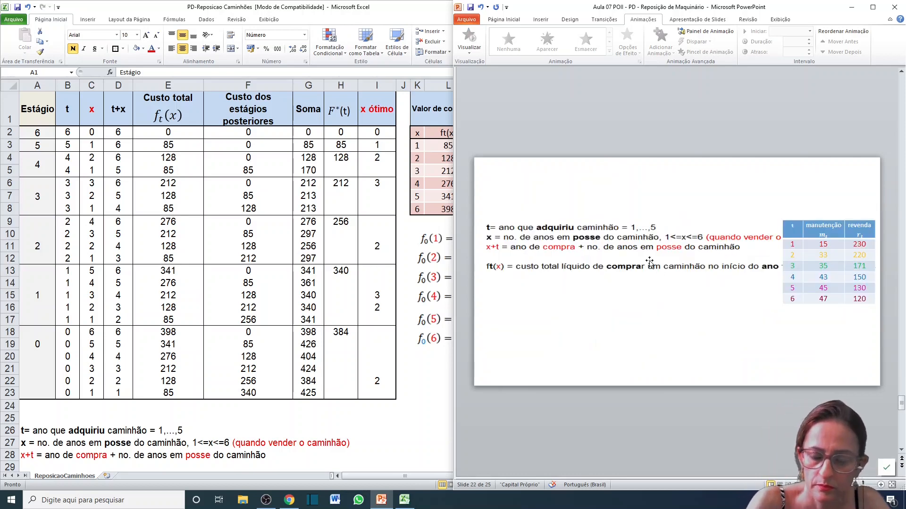
{"action": "scroll", "coordinate": [649, 262], "scroll_direction": "down", "scroll_amount": 1}
{"action": "scroll", "coordinate": [651, 263], "scroll_direction": "down", "scroll_amount": 1}
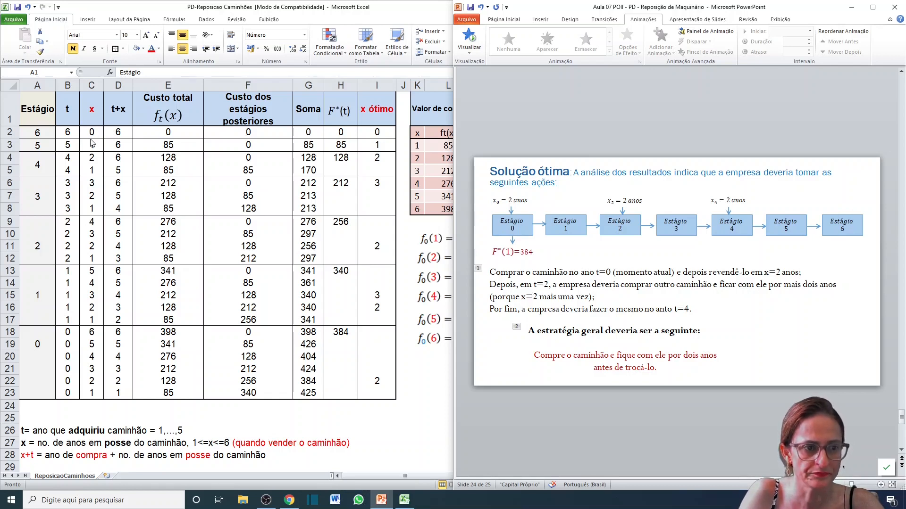
- Switch back to the Excel workbook and examine the stage 5 row's stage number and x value, along with the whole x column
{"action": "key", "text": "alt+Tab"}
{"action": "left_click", "coordinate": [170, 131]}
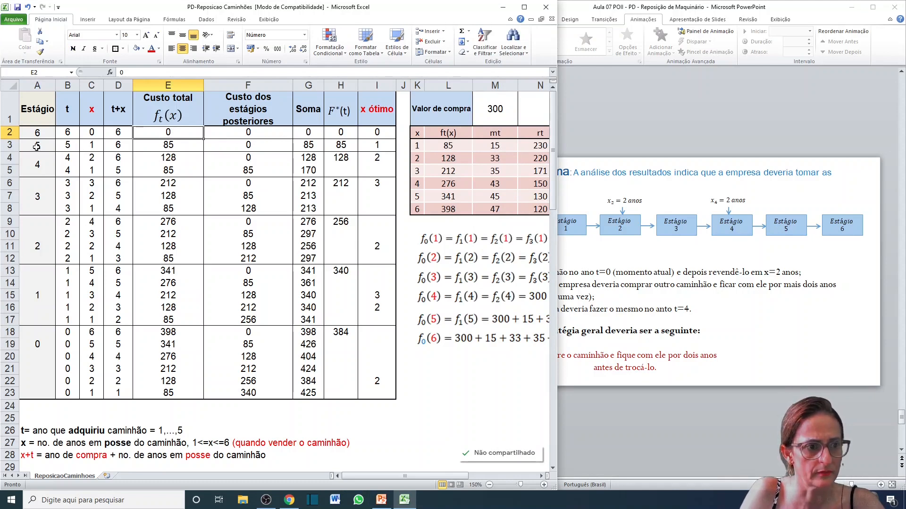
{"action": "left_click", "coordinate": [37, 147]}
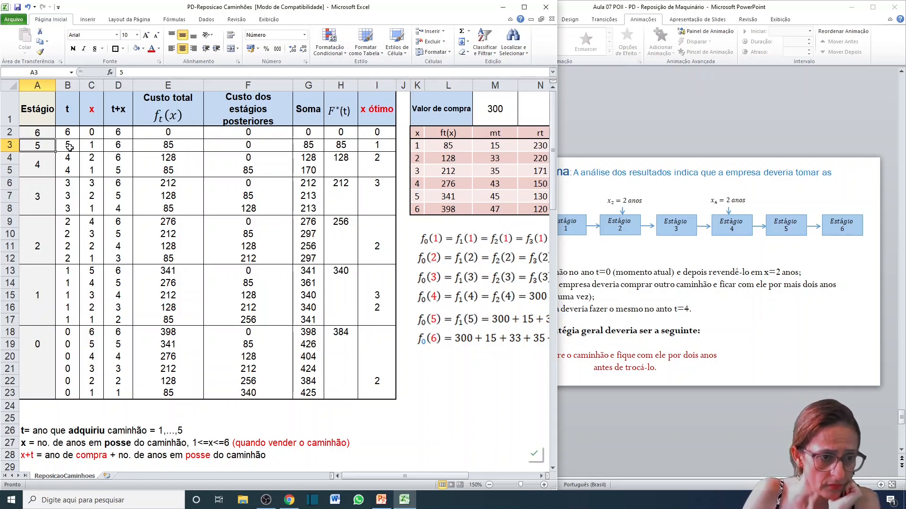
{"action": "left_click", "coordinate": [92, 146]}
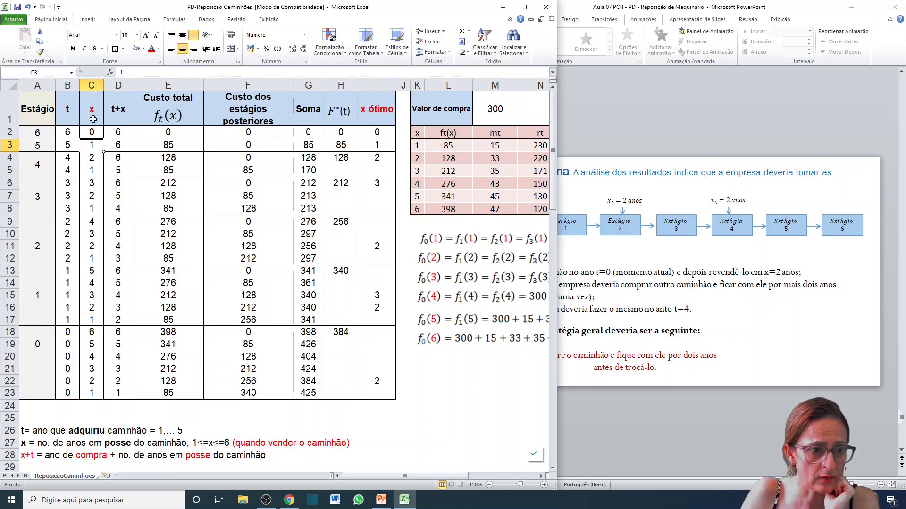
{"action": "left_click", "coordinate": [89, 85]}
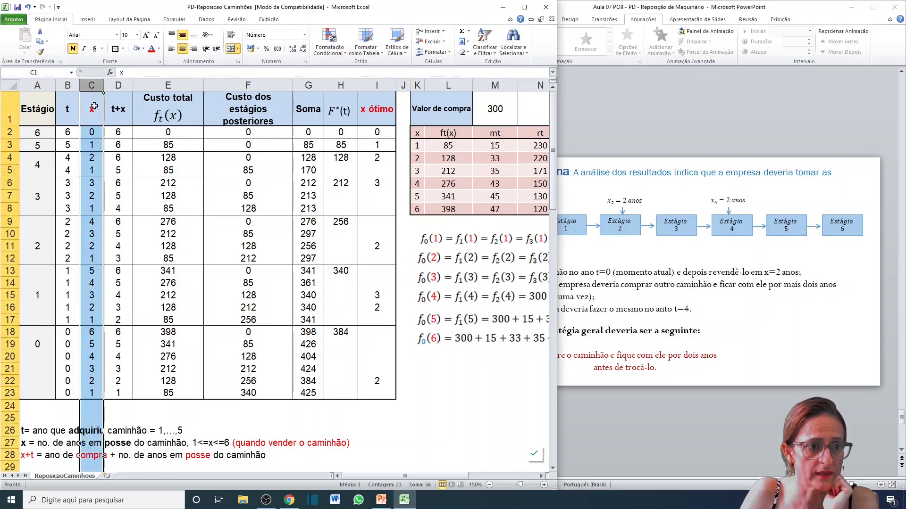
- Widen column C and extend its header in C1 to read "x estados"
{"action": "left_click", "coordinate": [94, 108]}
{"action": "double_click", "coordinate": [100, 108]}
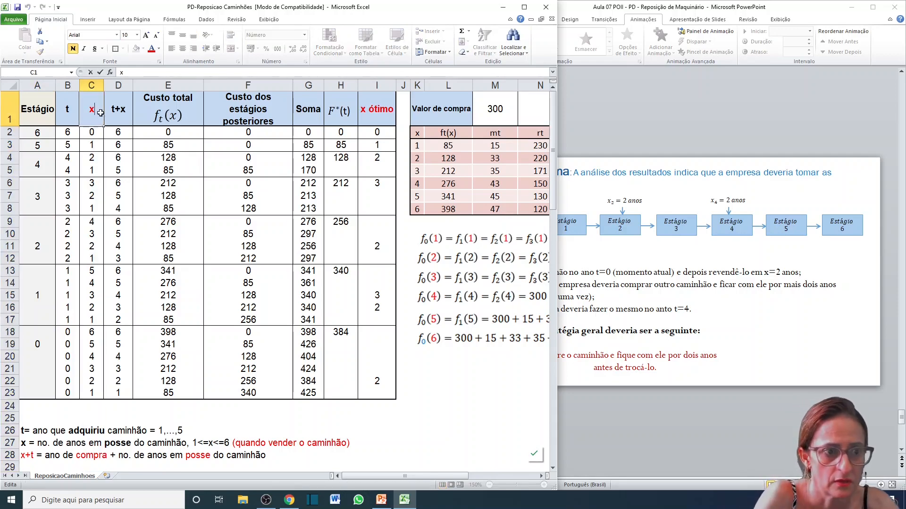
{"action": "key", "text": "Return"}
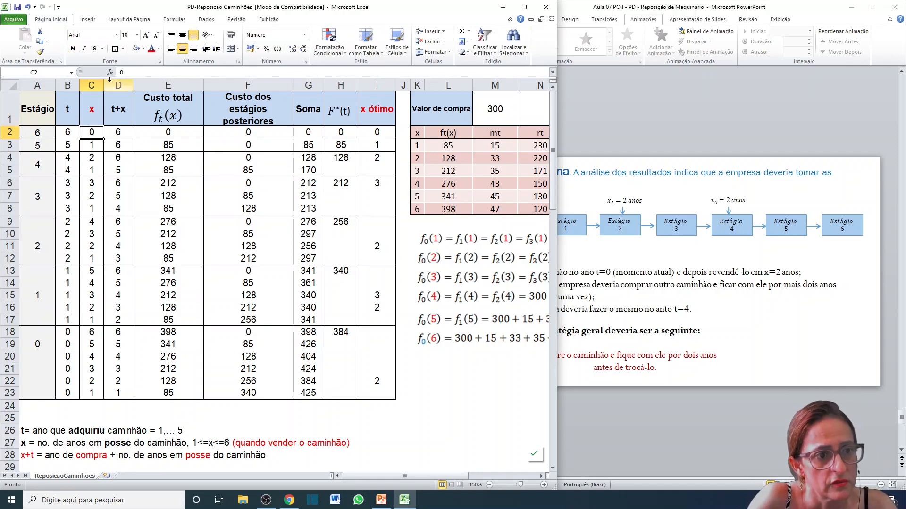
{"action": "left_click_drag", "start_coordinate": [103, 85], "coordinate": [131, 85]}
{"action": "left_click", "coordinate": [107, 107]}
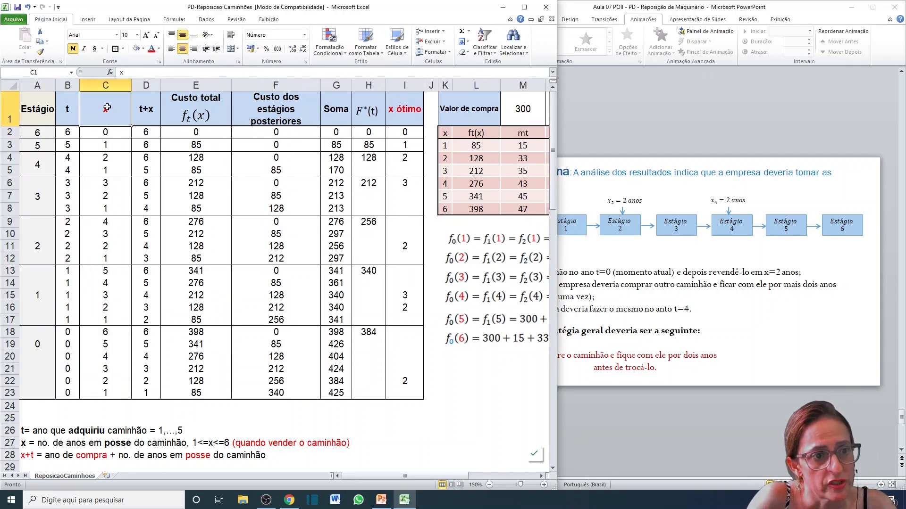
{"action": "double_click", "coordinate": [110, 107]}
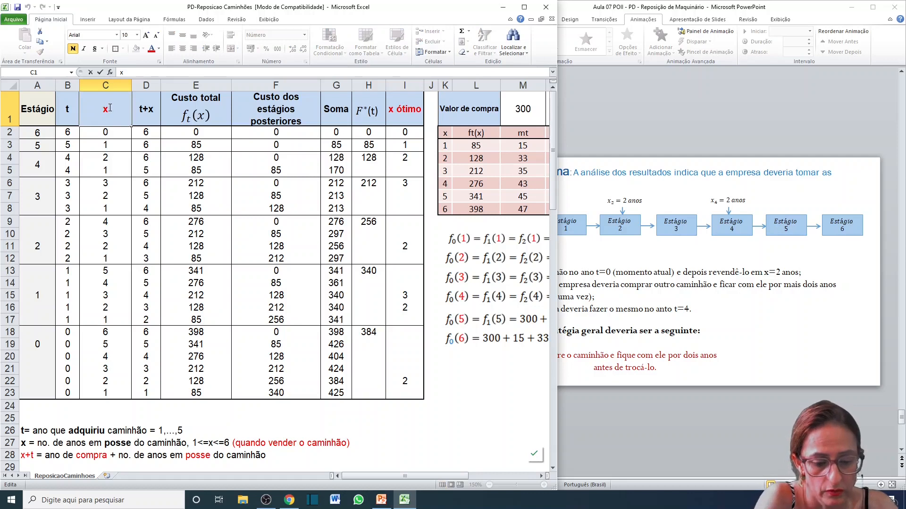
{"action": "type", "text": "esta"}
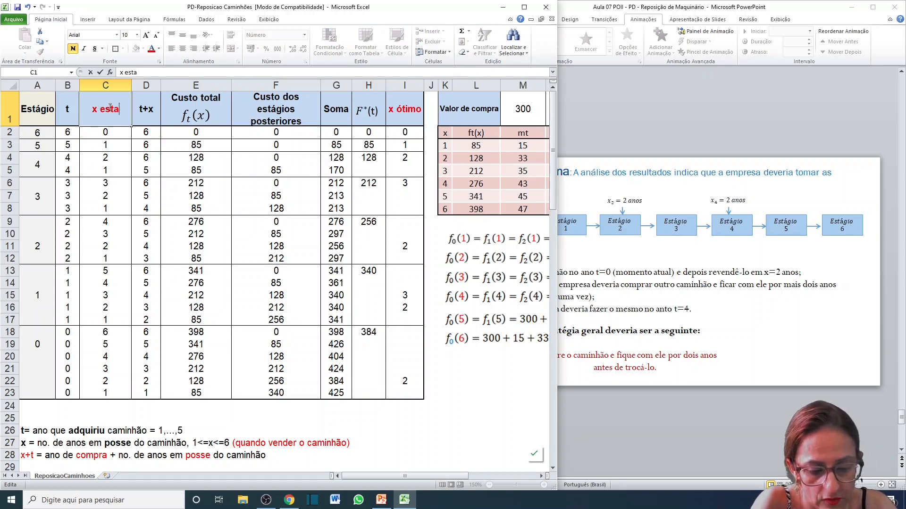
{"action": "type", "text": "dos"}
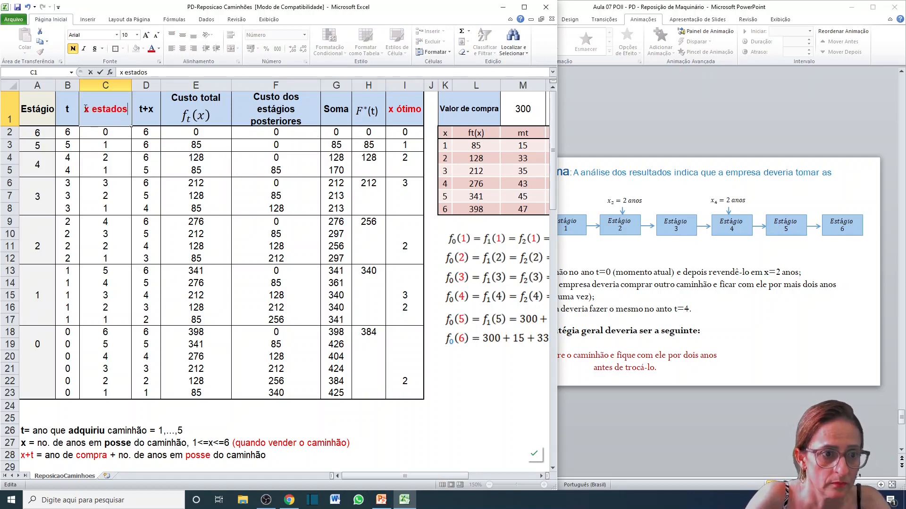
{"action": "key", "text": "Return"}
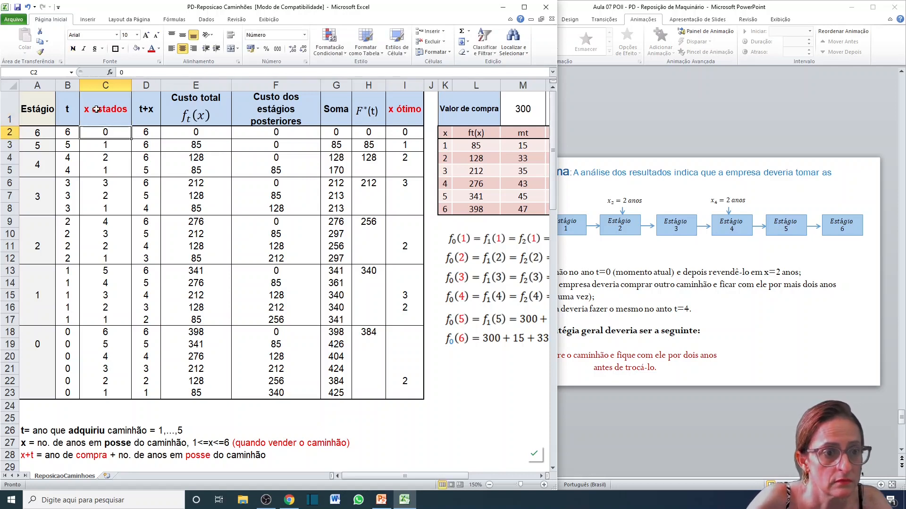
- Insert extra spaces between "x" and "estados" in header C1 and autofit column C to its contents
{"action": "double_click", "coordinate": [97, 109]}
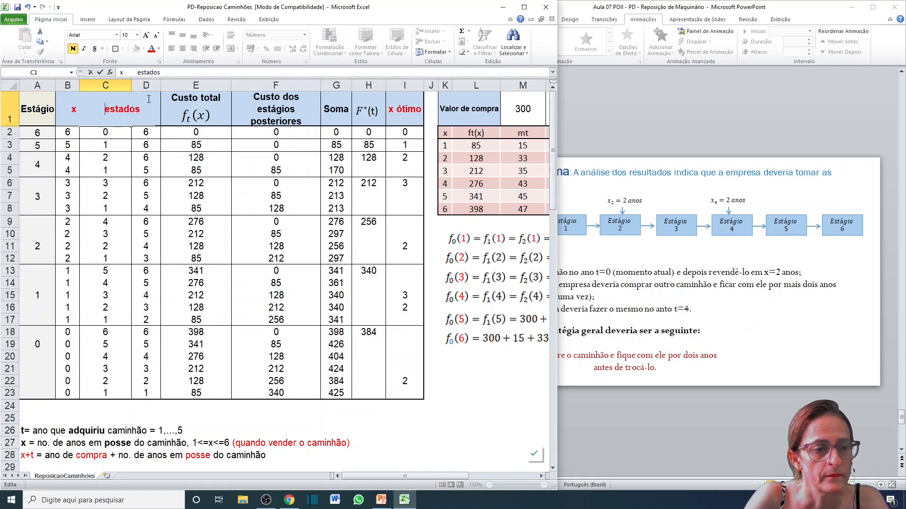
{"action": "left_click", "coordinate": [168, 97]}
{"action": "left_click_drag", "start_coordinate": [105, 153], "coordinate": [112, 144]}
{"action": "double_click", "coordinate": [131, 86]}
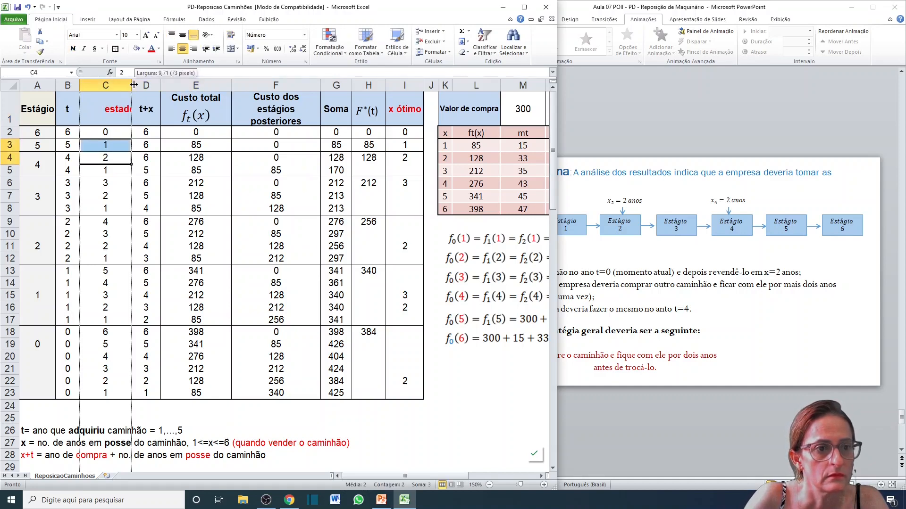
- Format header cell C1 with the Geral number category and automatic text wrapping
{"action": "left_click", "coordinate": [111, 99]}
{"action": "right_click", "coordinate": [118, 101]}
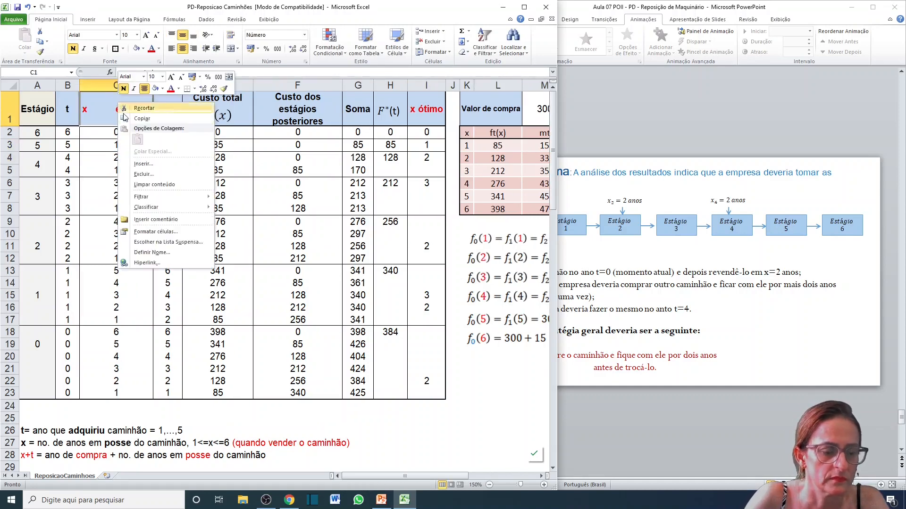
{"action": "left_click", "coordinate": [154, 231]}
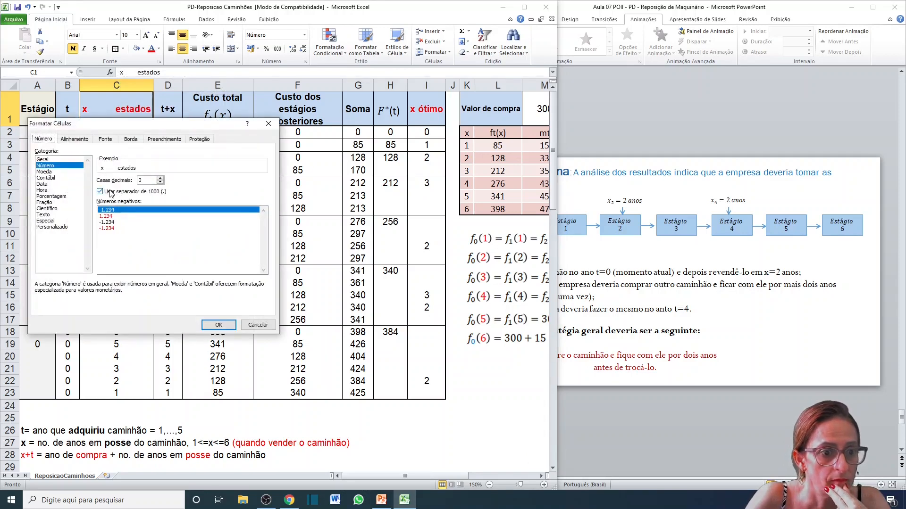
{"action": "left_click", "coordinate": [50, 160]}
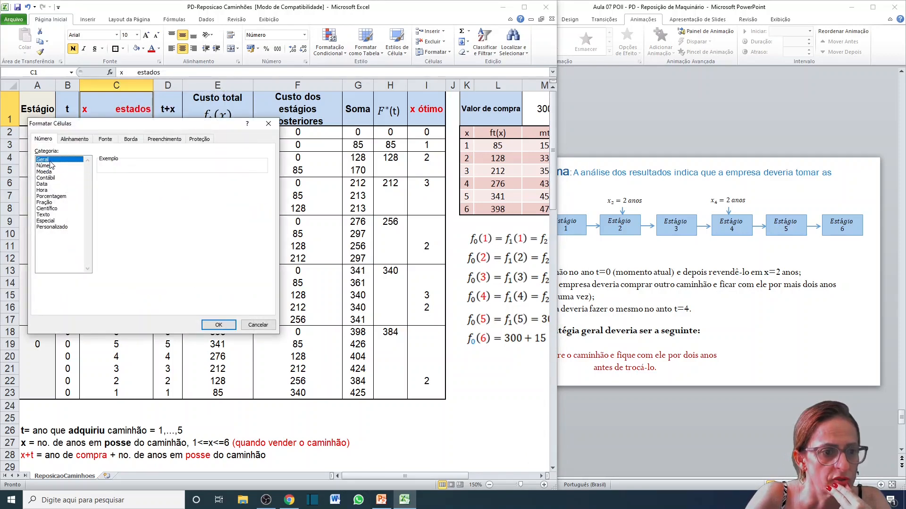
{"action": "left_click", "coordinate": [76, 139]}
{"action": "left_click", "coordinate": [47, 220]}
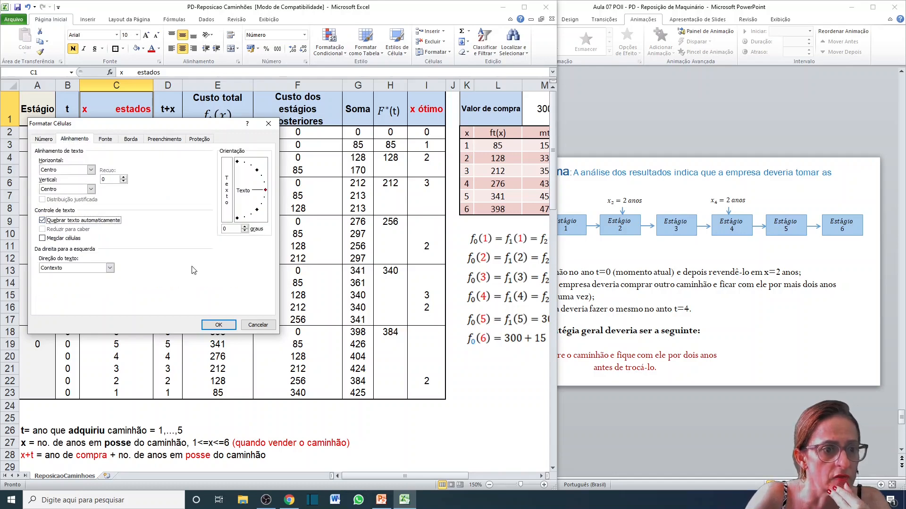
{"action": "left_click", "coordinate": [218, 325]}
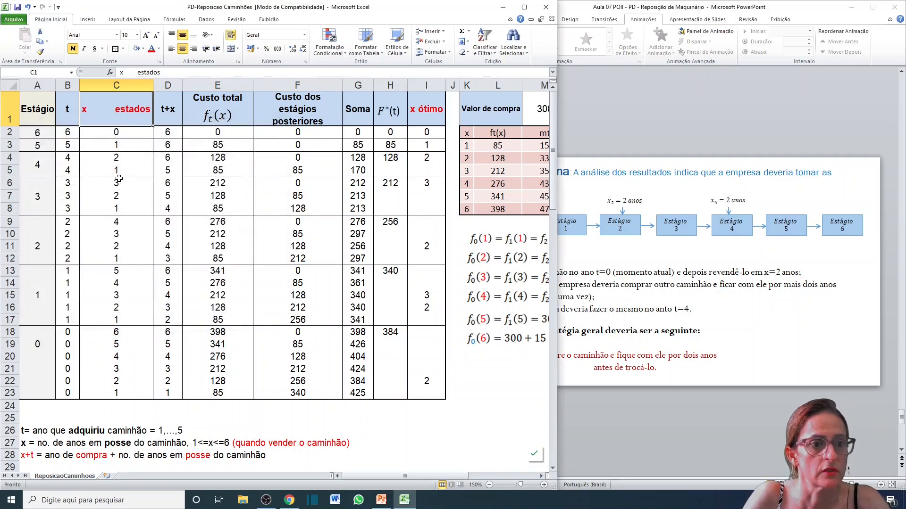
- Narrow column C so the header "x estados" wraps onto two lines
{"action": "double_click", "coordinate": [116, 111]}
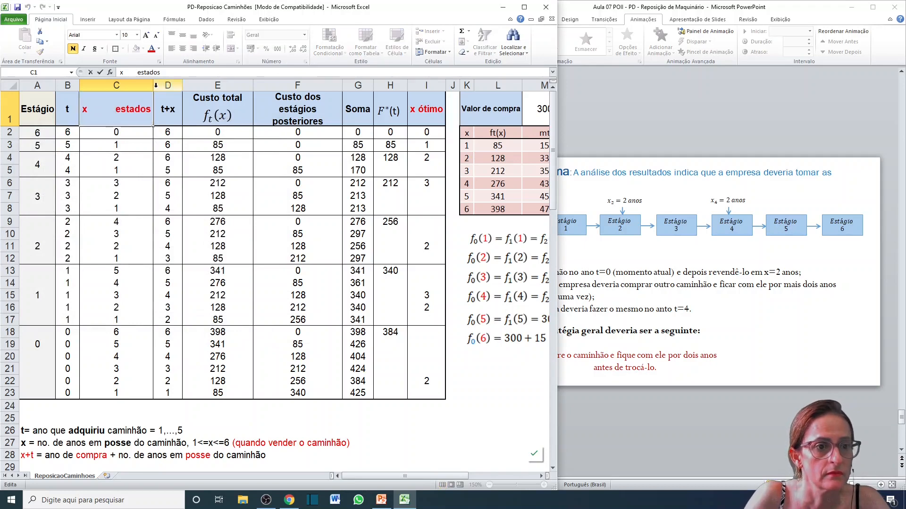
{"action": "left_click", "coordinate": [195, 133]}
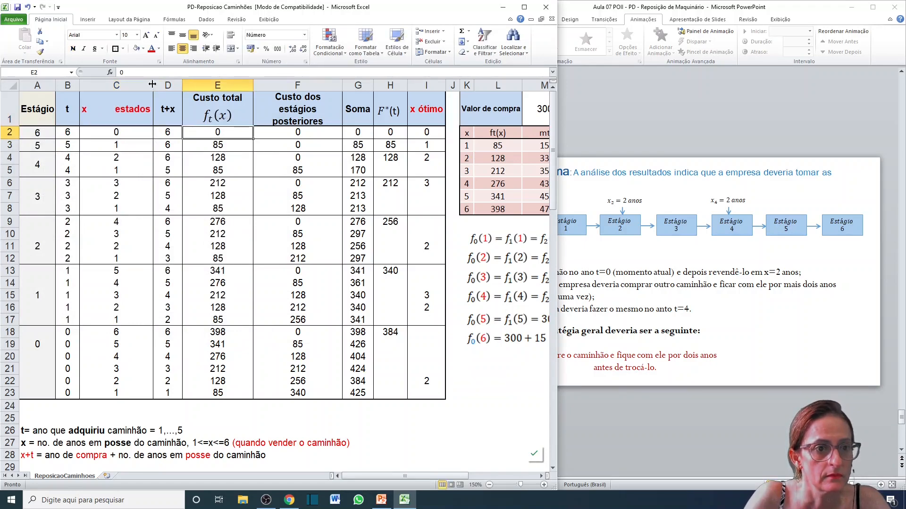
{"action": "left_click_drag", "start_coordinate": [154, 86], "coordinate": [134, 87]}
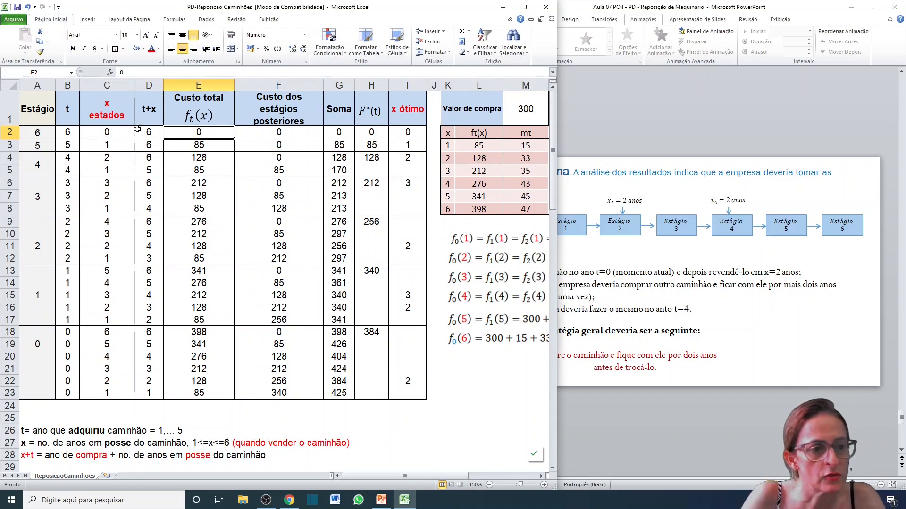
- Highlight the x estados column and relate it to the Estágio 6 and Estágio 5 boxes on the PowerPoint Solução ótima slide
{"action": "left_click", "coordinate": [106, 85]}
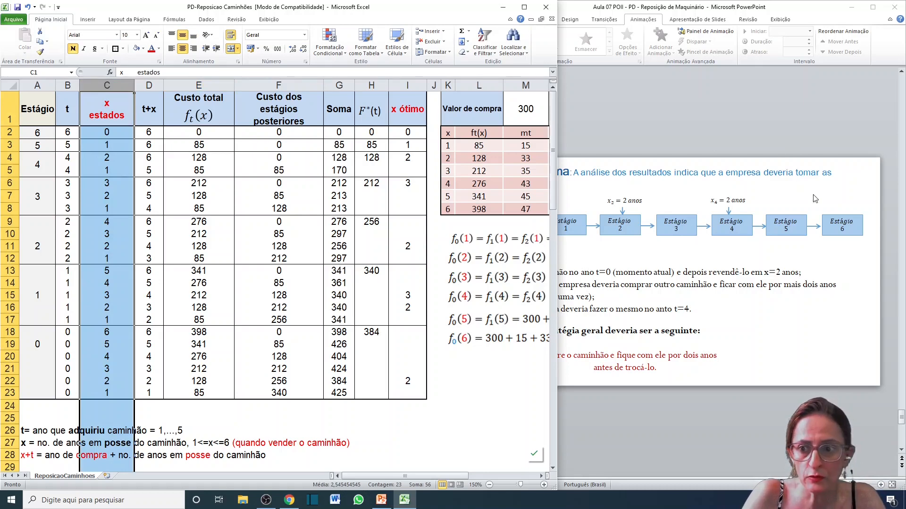
{"action": "left_click", "coordinate": [849, 225]}
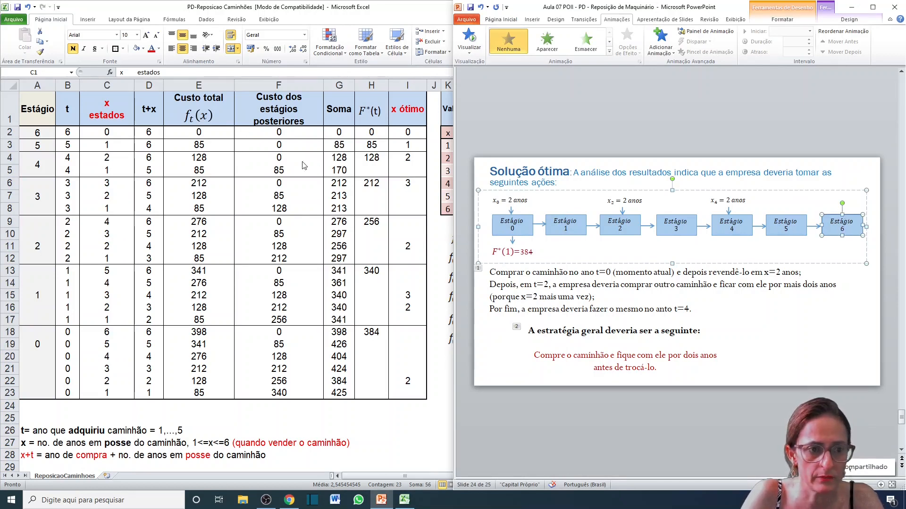
{"action": "left_click", "coordinate": [786, 226]}
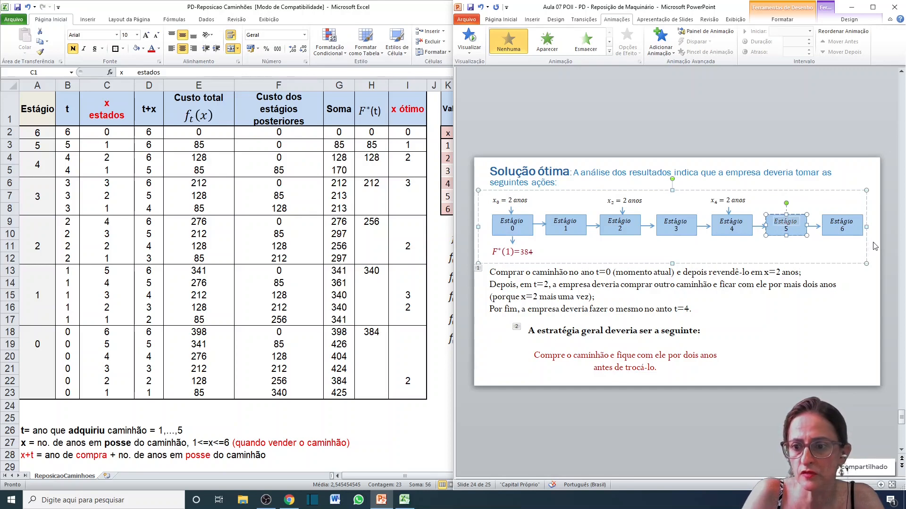
- Return to the Excel workbook and examine stage 5's t and x values in B3:C3 and the t+x formula in D3
{"action": "left_click", "coordinate": [107, 148]}
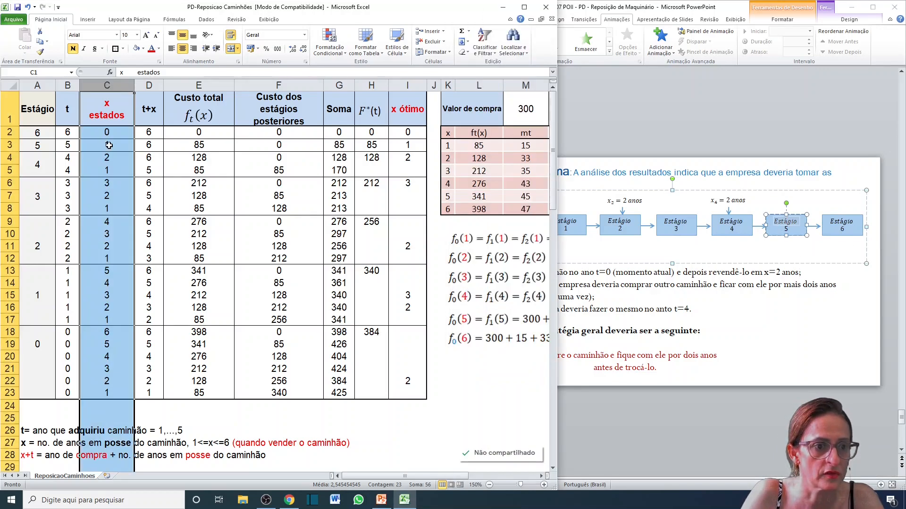
{"action": "left_click", "coordinate": [109, 144]}
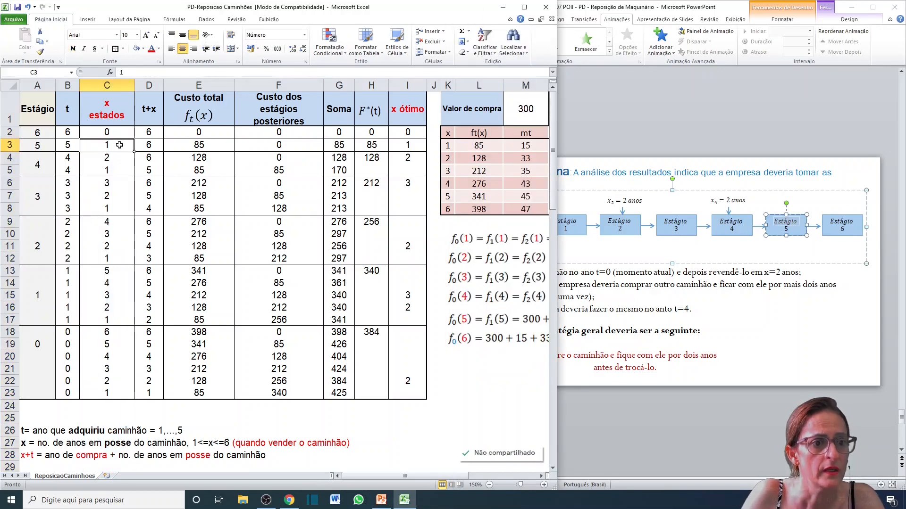
{"action": "left_click", "coordinate": [67, 145]}
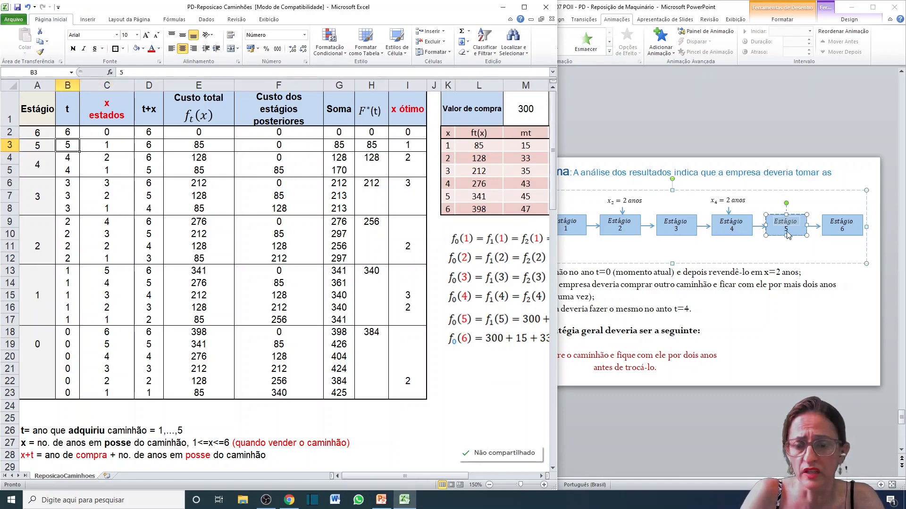
{"action": "left_click", "coordinate": [106, 146]}
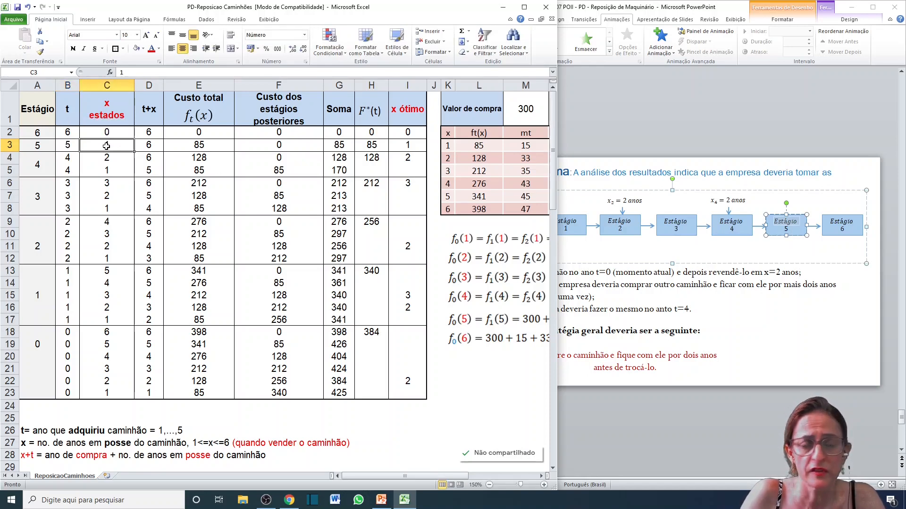
{"action": "double_click", "coordinate": [149, 145]}
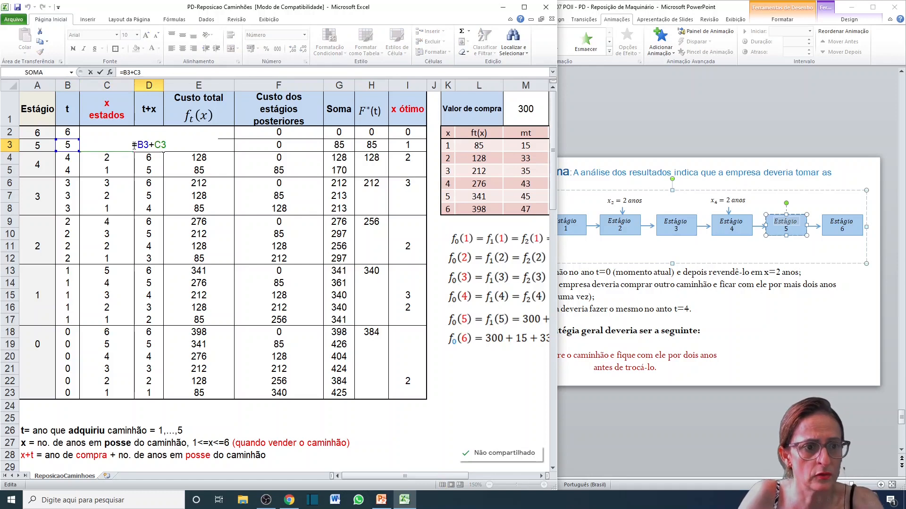
{"action": "key", "text": "Escape"}
{"action": "left_click", "coordinate": [106, 142]}
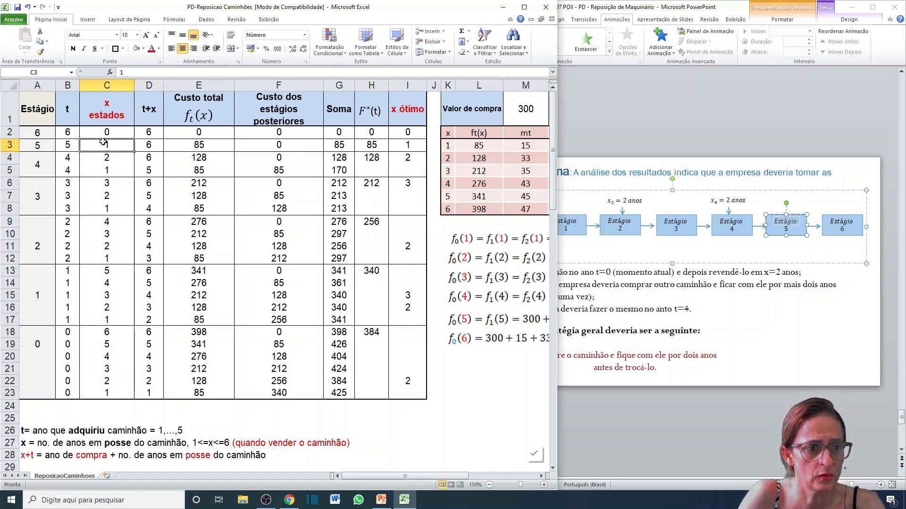
{"action": "left_click", "coordinate": [67, 149]}
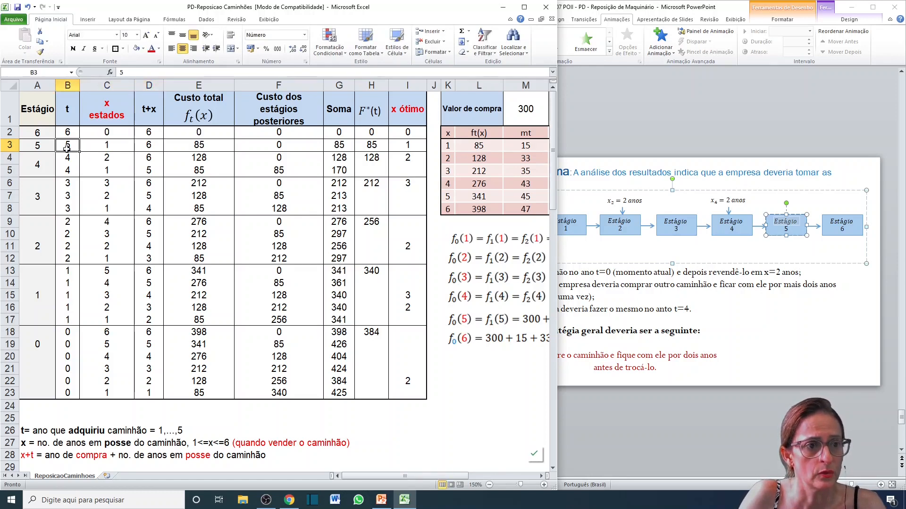
{"action": "left_click_drag", "start_coordinate": [67, 149], "coordinate": [106, 145]}
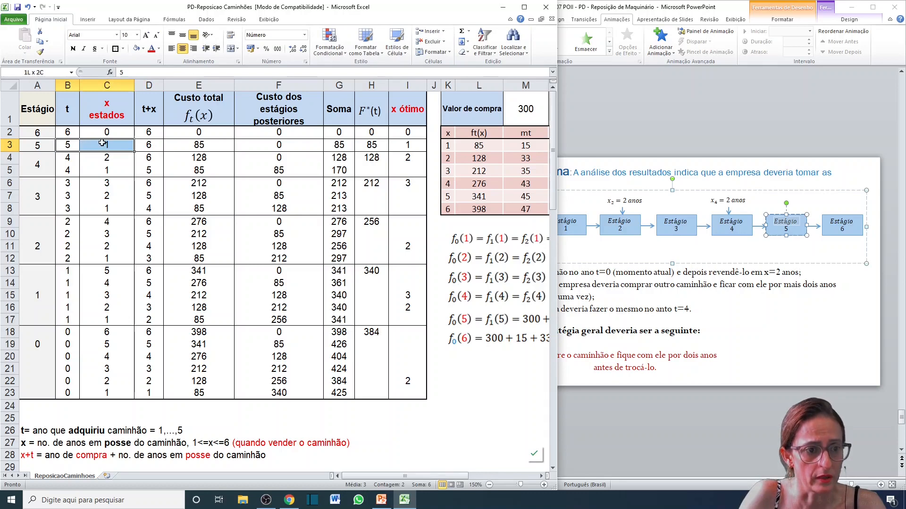
{"action": "double_click", "coordinate": [154, 147]}
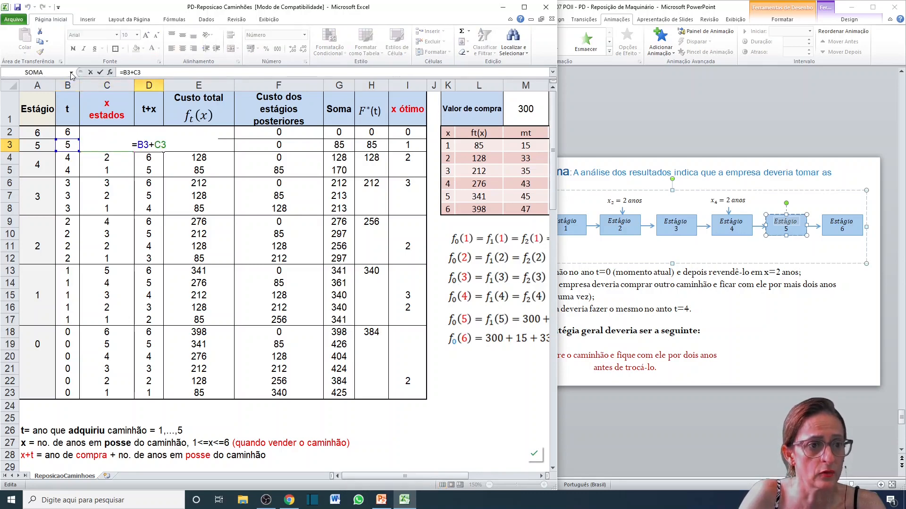
{"action": "left_click", "coordinate": [118, 145]}
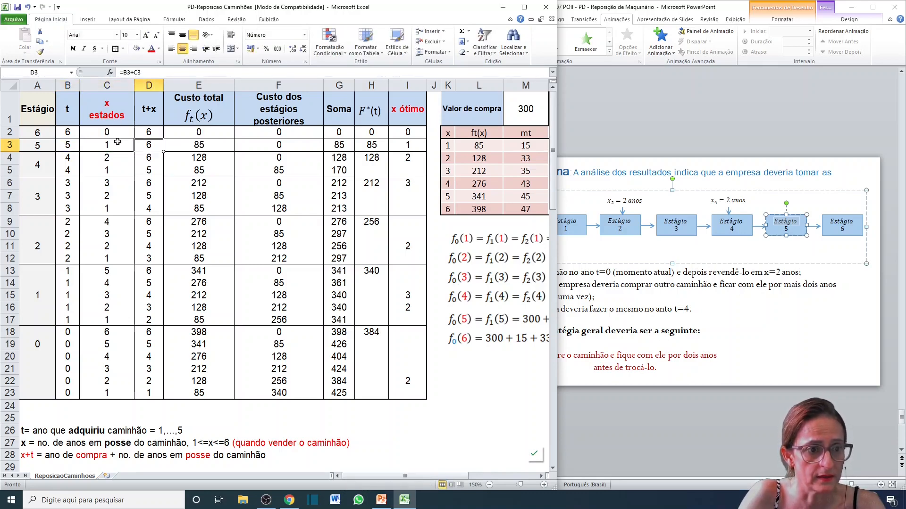
{"action": "left_click_drag", "start_coordinate": [66, 144], "coordinate": [122, 143]}
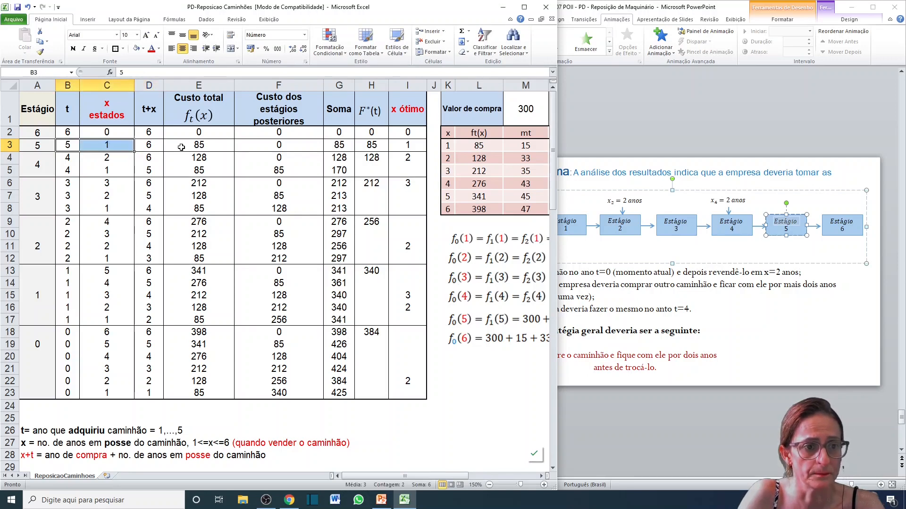
- Examine stage 5's total cost lookup formula in E3, relating its x state in C3 to the ft(x) table entry in L3
{"action": "left_click", "coordinate": [149, 144]}
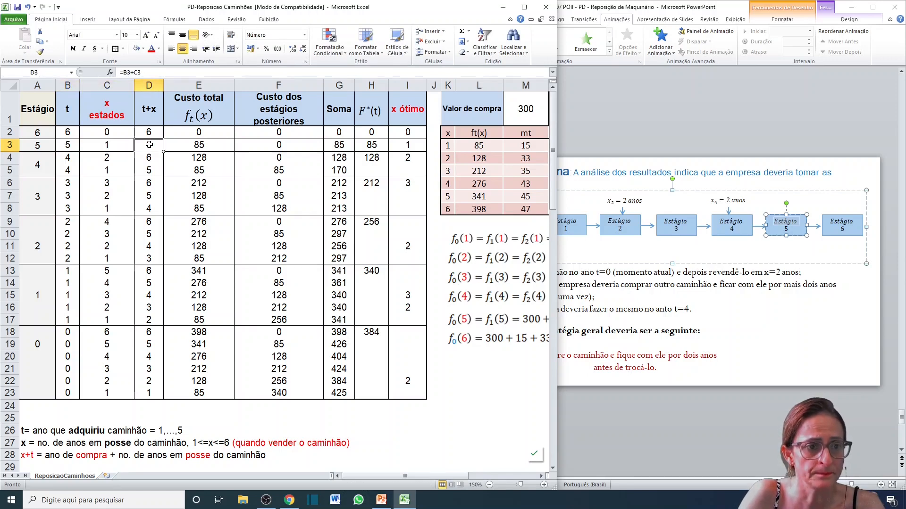
{"action": "left_click", "coordinate": [199, 146]}
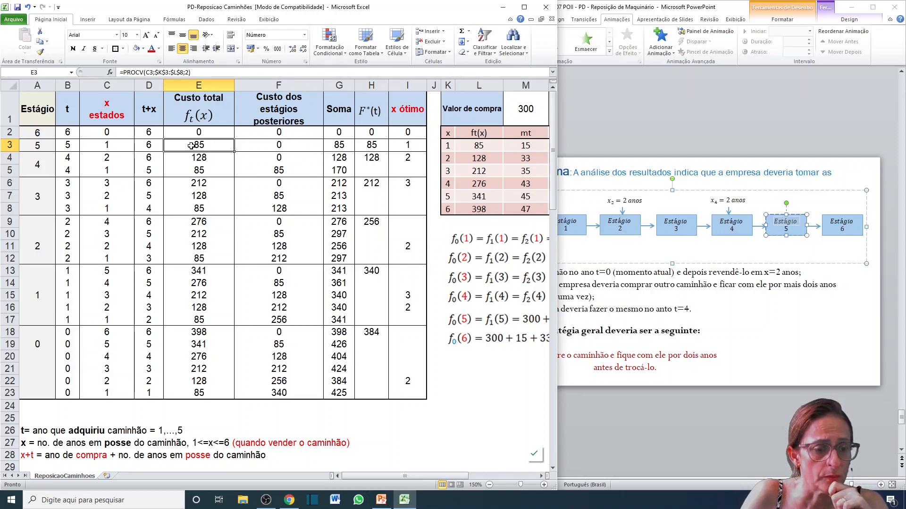
{"action": "left_click", "coordinate": [107, 146]}
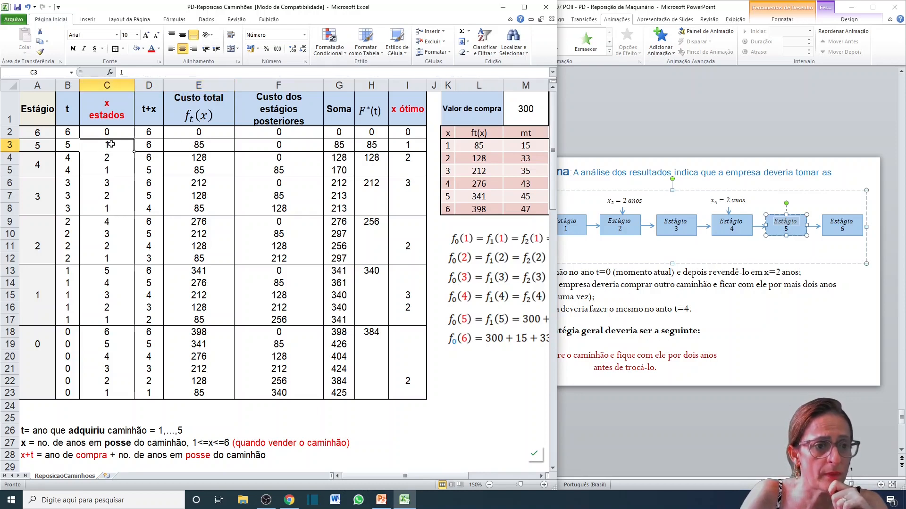
{"action": "double_click", "coordinate": [111, 144]}
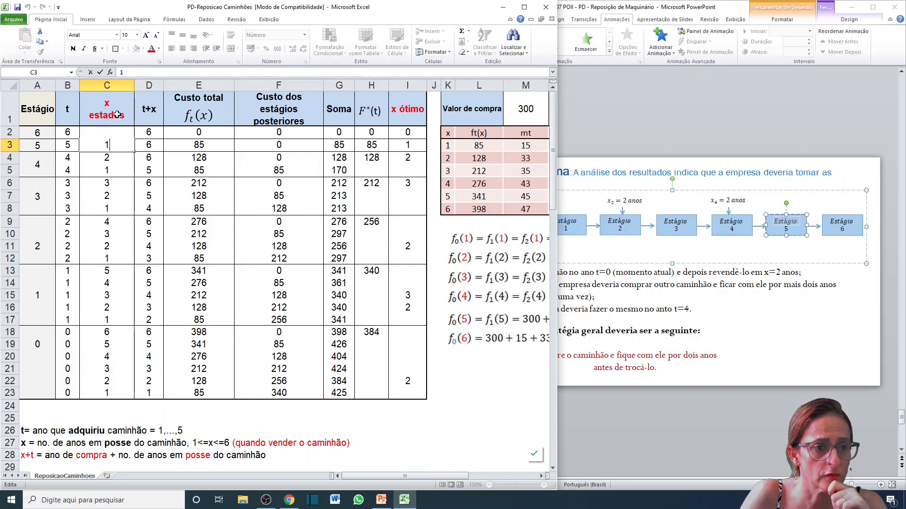
{"action": "key", "text": "Escape"}
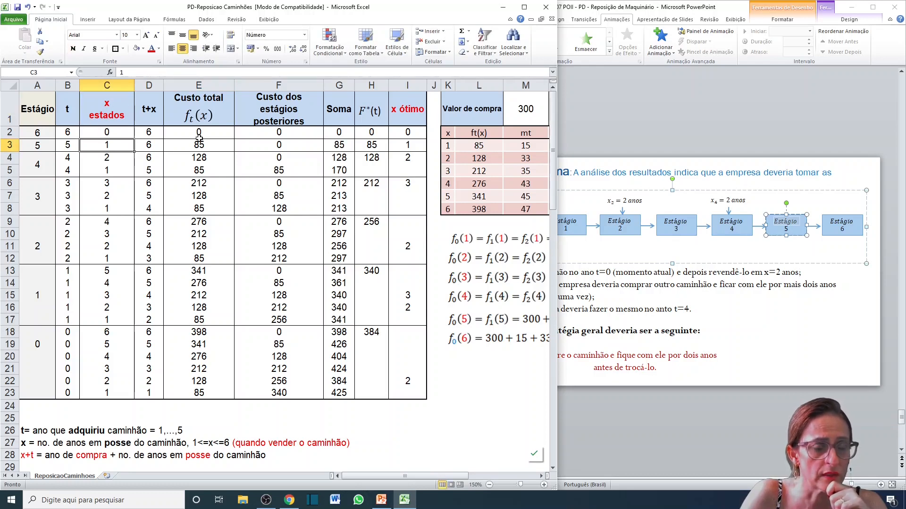
{"action": "left_click", "coordinate": [195, 145]}
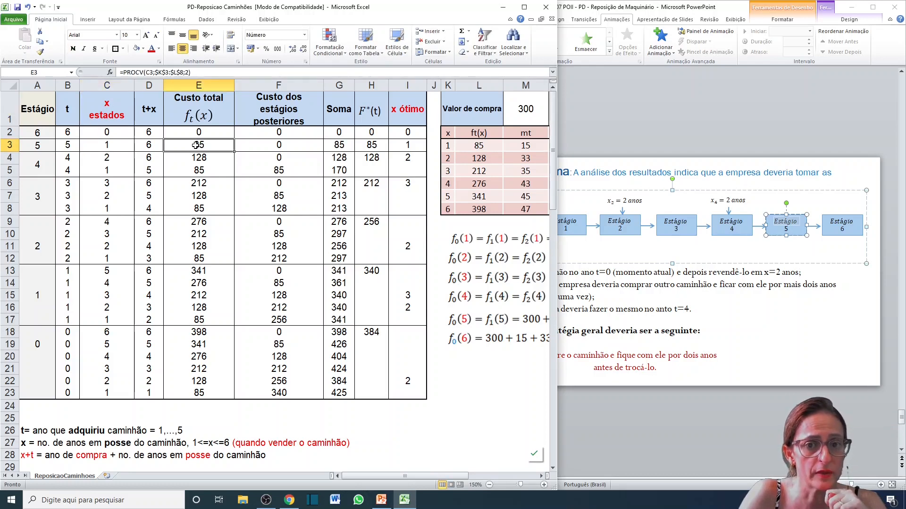
{"action": "left_click", "coordinate": [478, 147]}
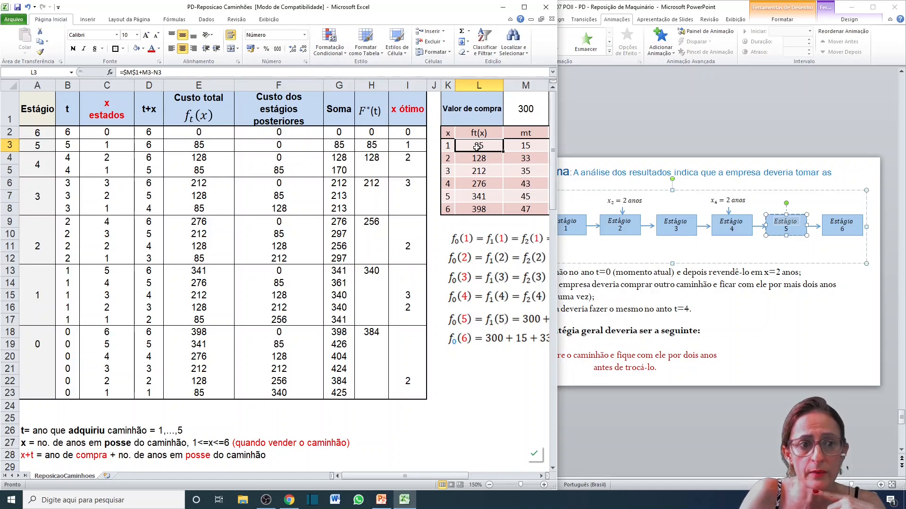
{"action": "double_click", "coordinate": [193, 144]}
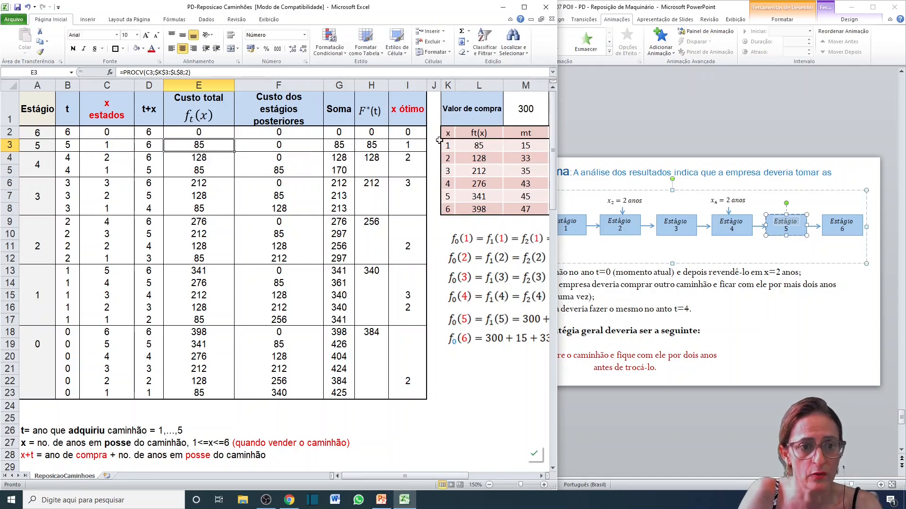
- Examine how stage 5's posterior-stage cost in F3 and total cost in E3 feed the Soma formula in G3 and F*(t) in H3
{"action": "left_click", "coordinate": [278, 145]}
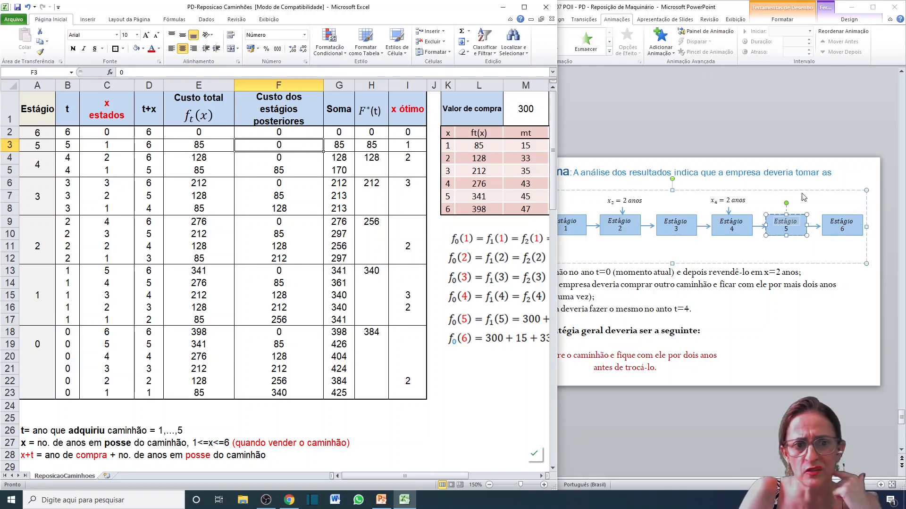
{"action": "double_click", "coordinate": [281, 145]}
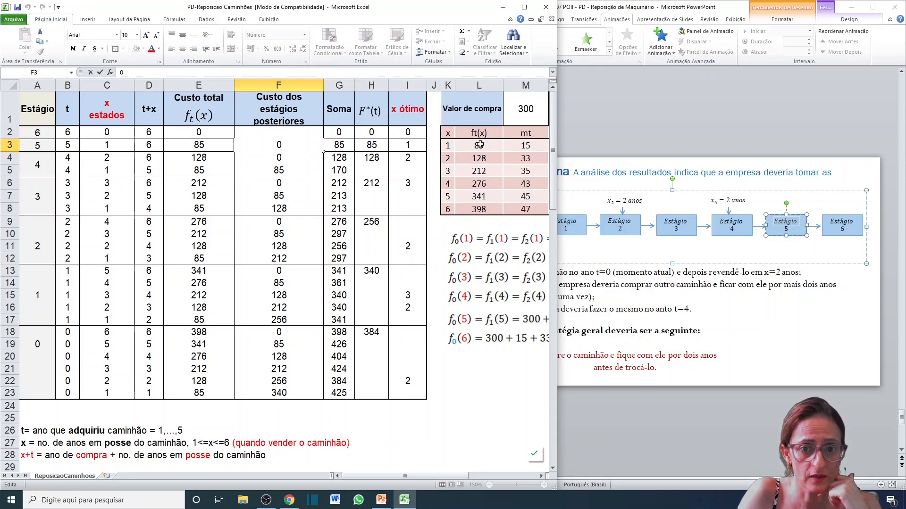
{"action": "left_click", "coordinate": [326, 144]}
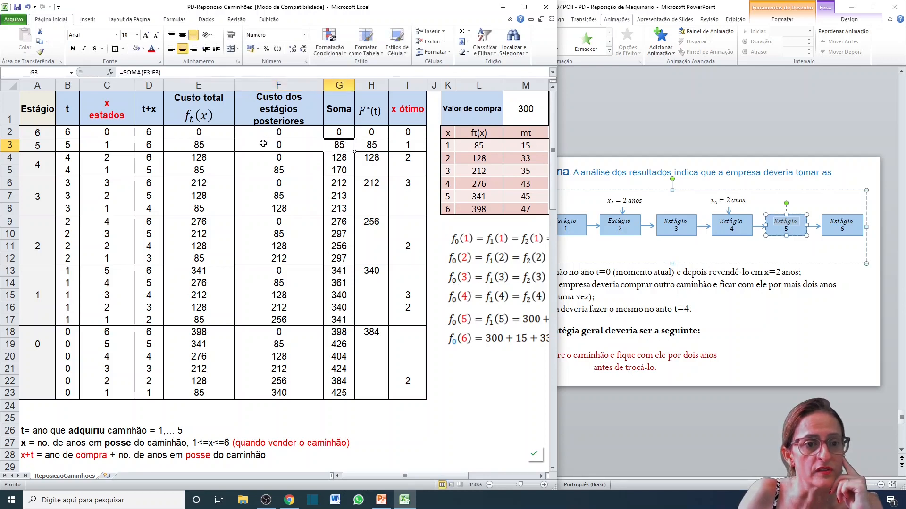
{"action": "left_click", "coordinate": [196, 143]}
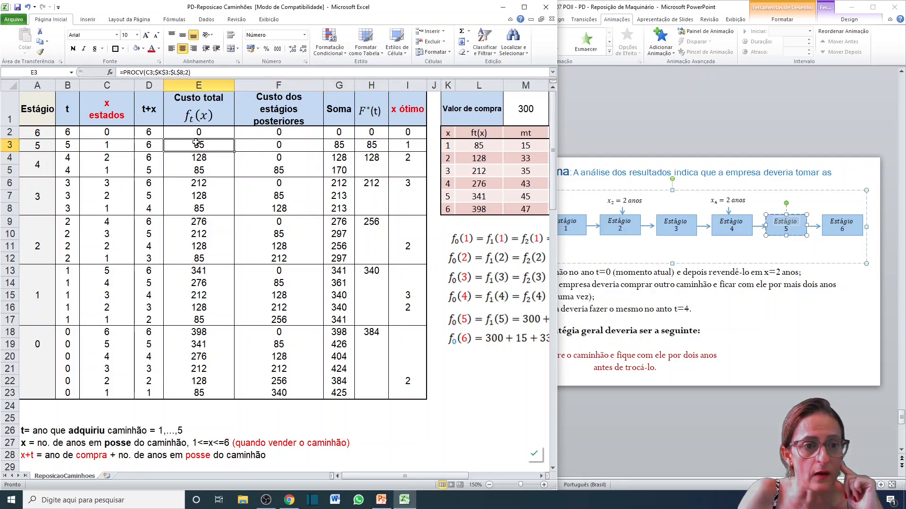
{"action": "left_click", "coordinate": [279, 143]}
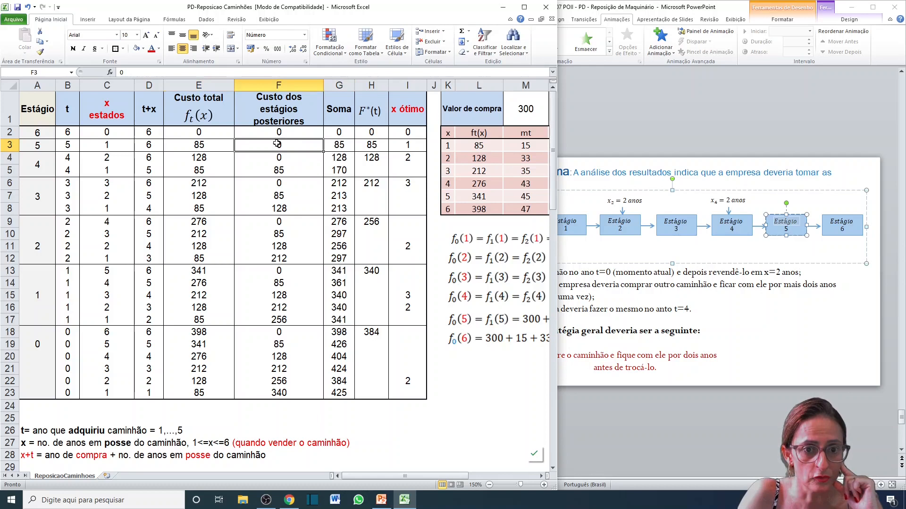
{"action": "left_click", "coordinate": [341, 143]}
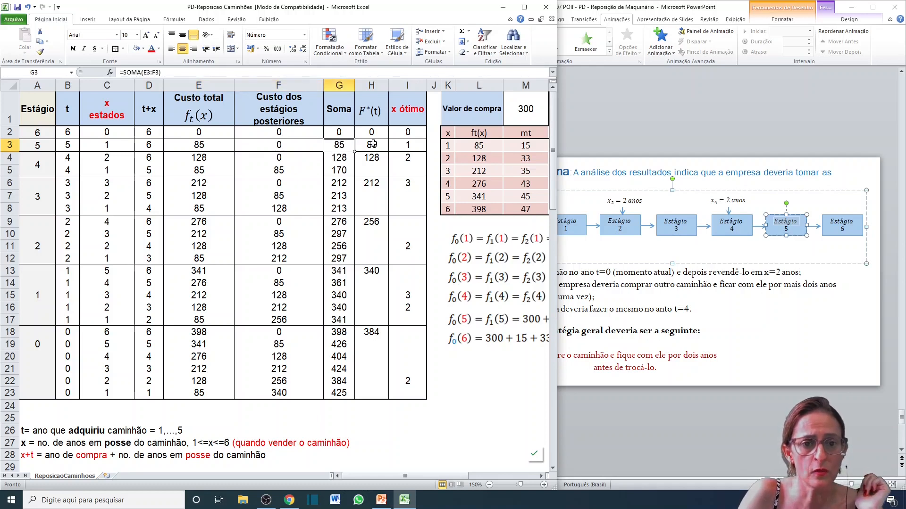
{"action": "left_click", "coordinate": [372, 144]}
{"action": "left_click", "coordinate": [338, 145]}
{"action": "left_click", "coordinate": [375, 145]}
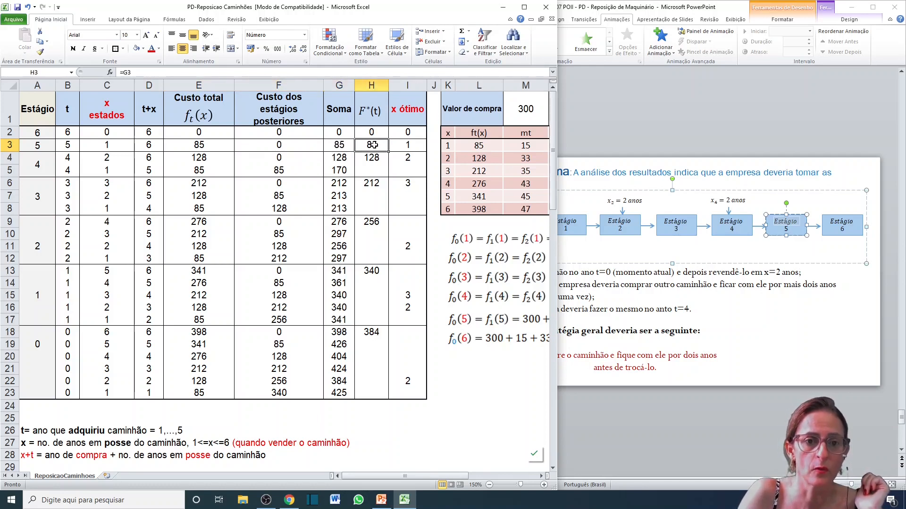
- Try to replace stage 5's F*(t) formula in H3 with the MENOR function applied to G3
{"action": "double_click", "coordinate": [374, 145]}
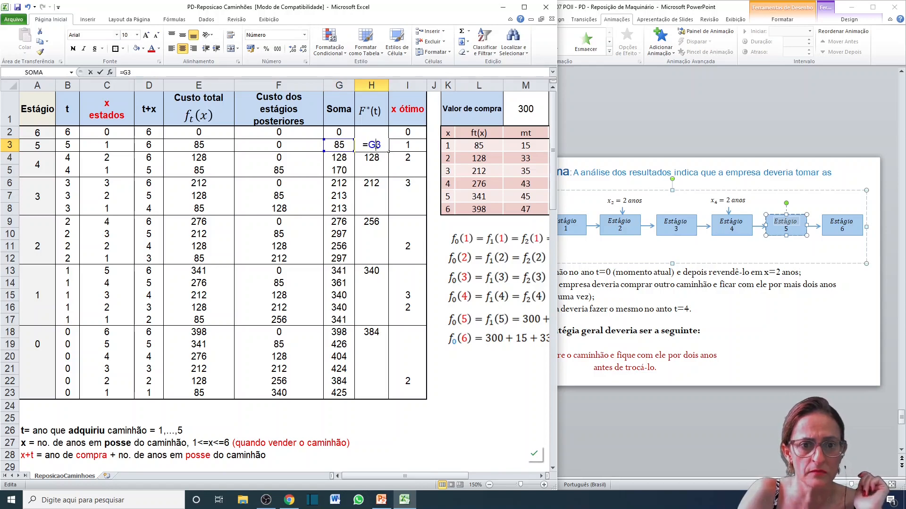
{"action": "key", "text": "BackSpace"}
{"action": "key", "text": "BackSpace"}
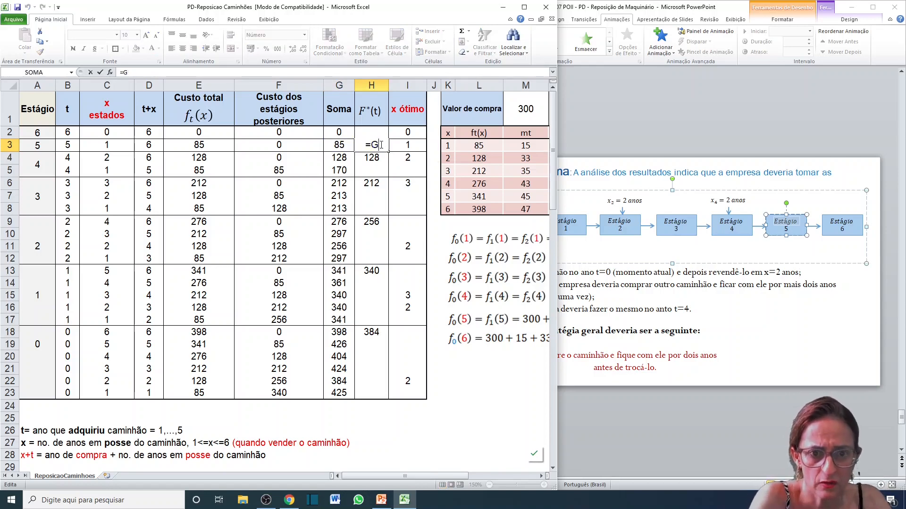
{"action": "type", "text": "menor"}
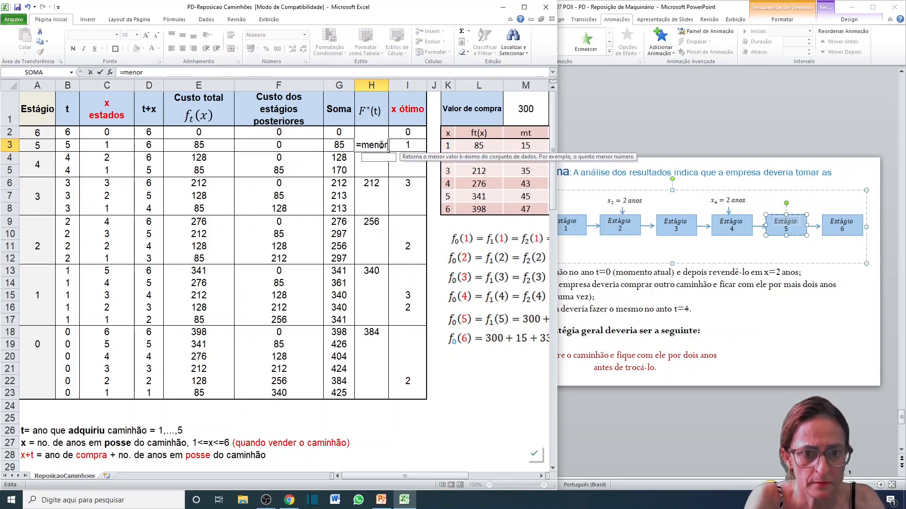
{"action": "left_click", "coordinate": [336, 144]}
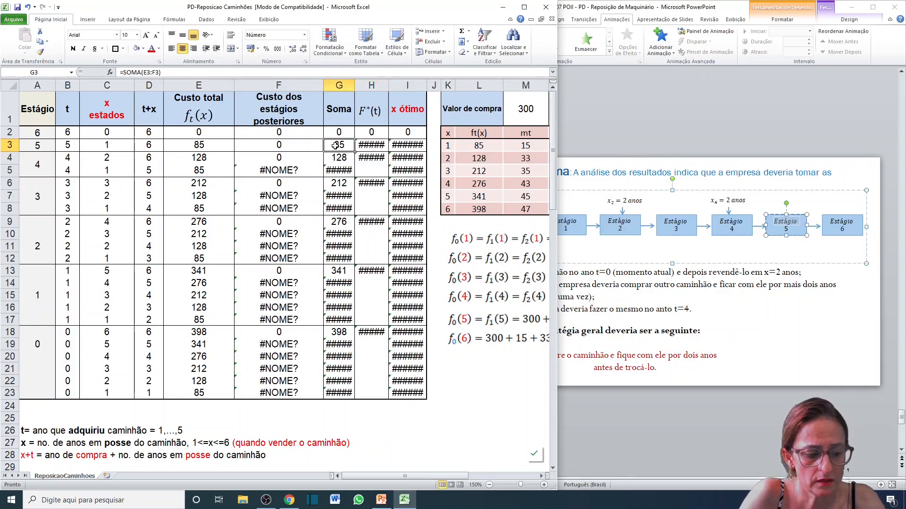
- Restore the formula =G3 in stage 5's F*(t) cell H3
{"action": "double_click", "coordinate": [384, 146]}
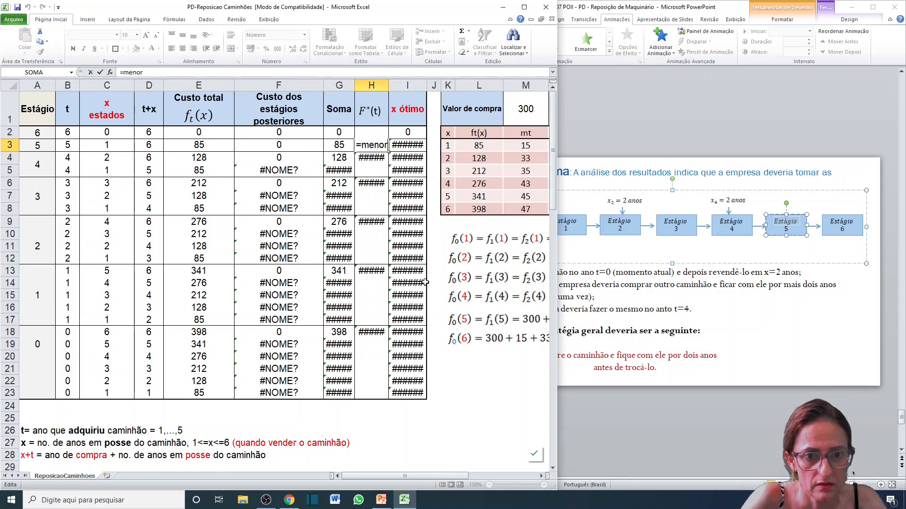
{"action": "key", "text": "BackSpace"}
{"action": "key", "text": "BackSpace"}
{"action": "key", "text": "BackSpace"}
{"action": "key", "text": "BackSpace"}
{"action": "key", "text": "BackSpace"}
{"action": "type", "text": "G3"}
{"action": "key", "text": "Return"}
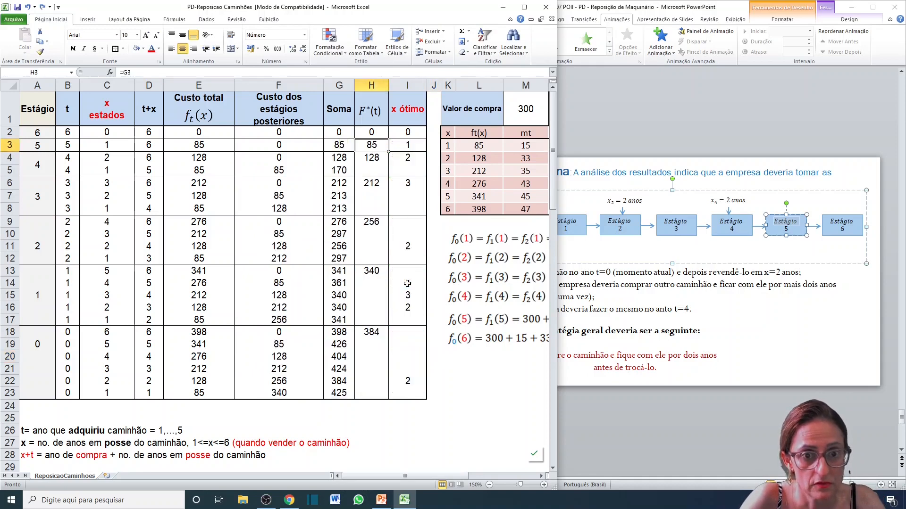
- Replace stage 5's F*(t) formula in H3 with =MENOR(G3;1)
{"action": "double_click", "coordinate": [382, 145]}
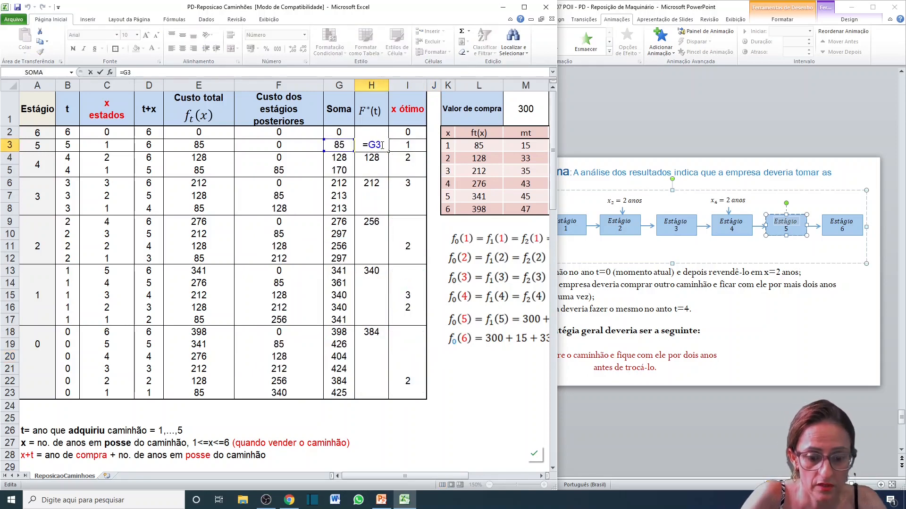
{"action": "key", "text": "BackSpace"}
{"action": "key", "text": "BackSpace"}
{"action": "type", "text": "m"}
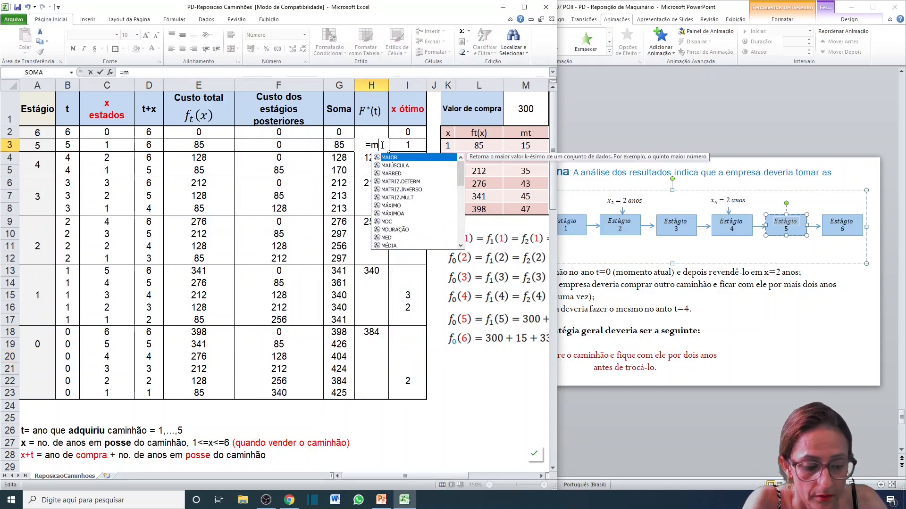
{"action": "type", "text": "en"}
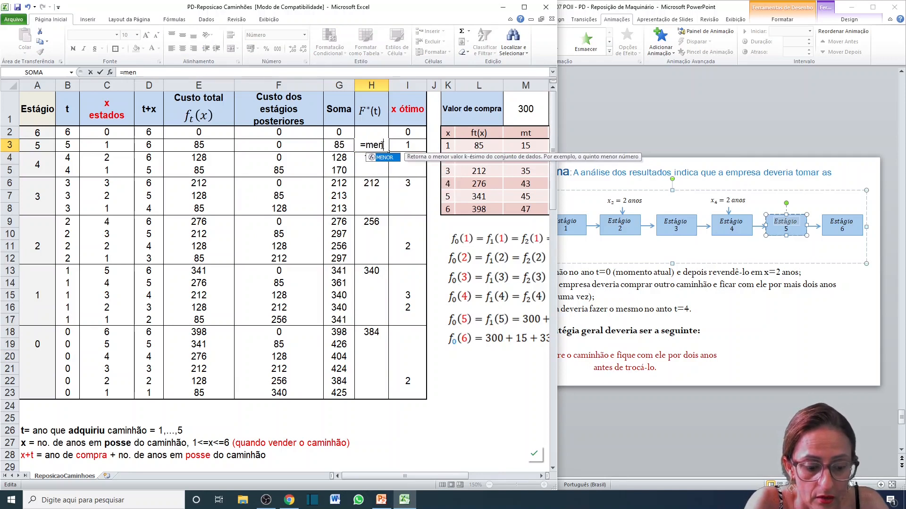
{"action": "type", "text": "or"}
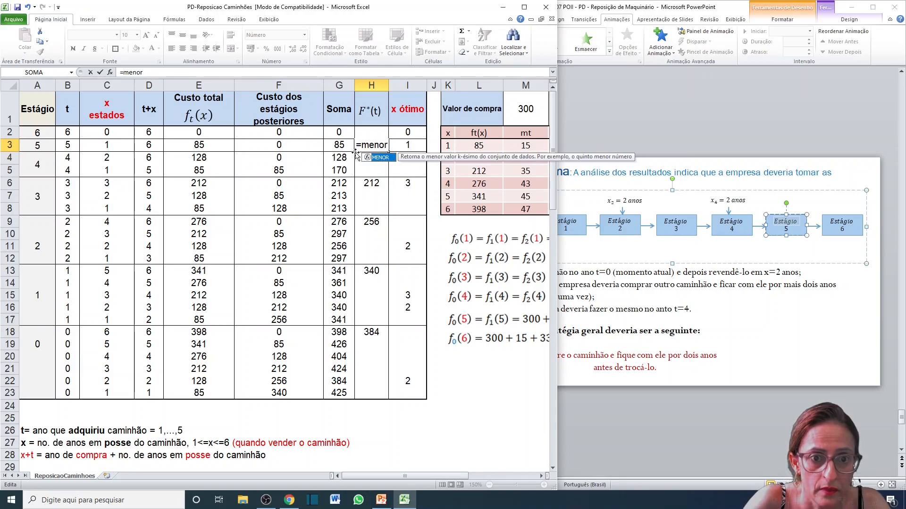
{"action": "left_click", "coordinate": [342, 146]}
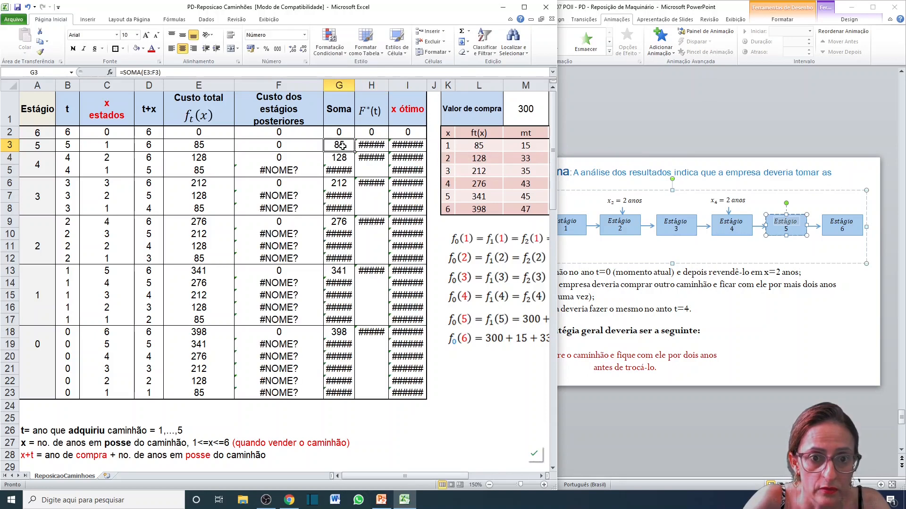
{"action": "left_click", "coordinate": [372, 145]}
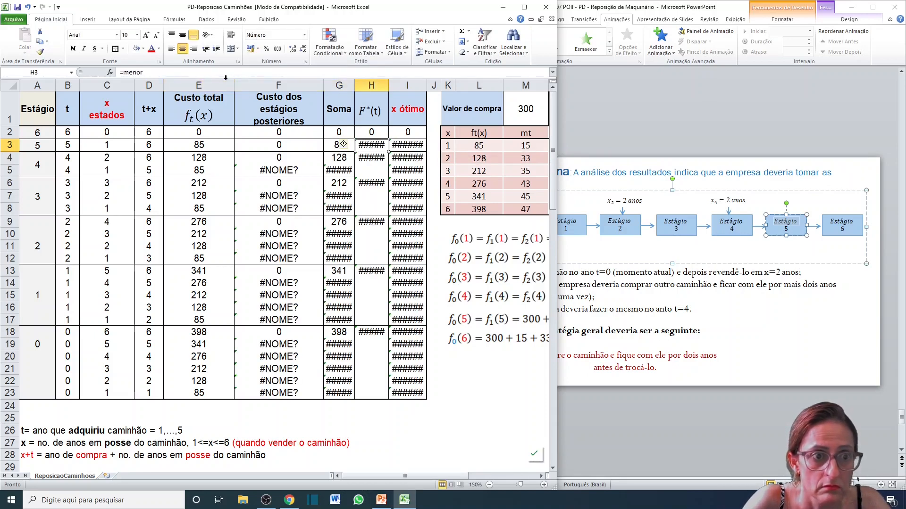
{"action": "left_click", "coordinate": [153, 72]}
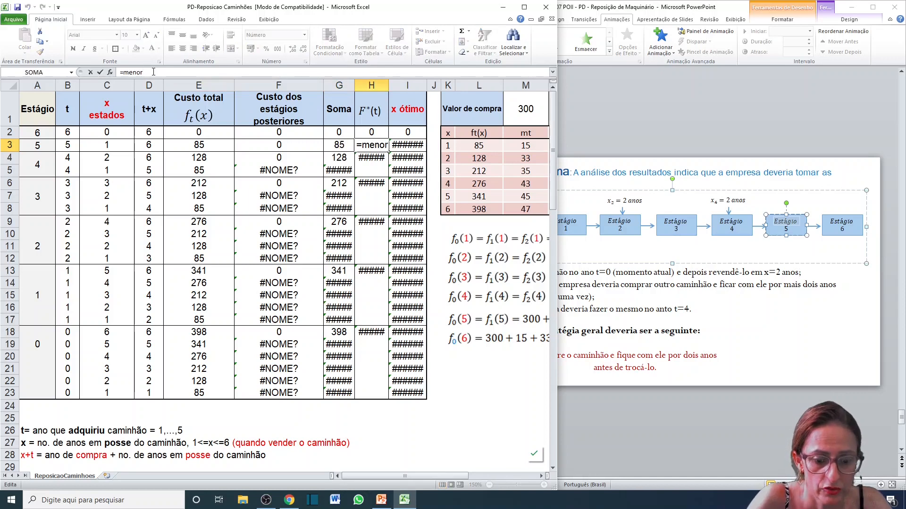
{"action": "type", "text": "("}
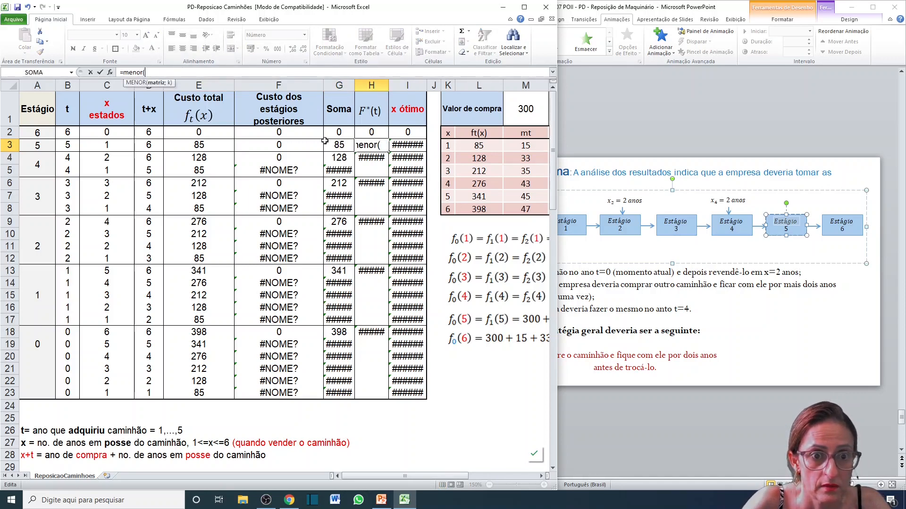
{"action": "left_click", "coordinate": [339, 145]}
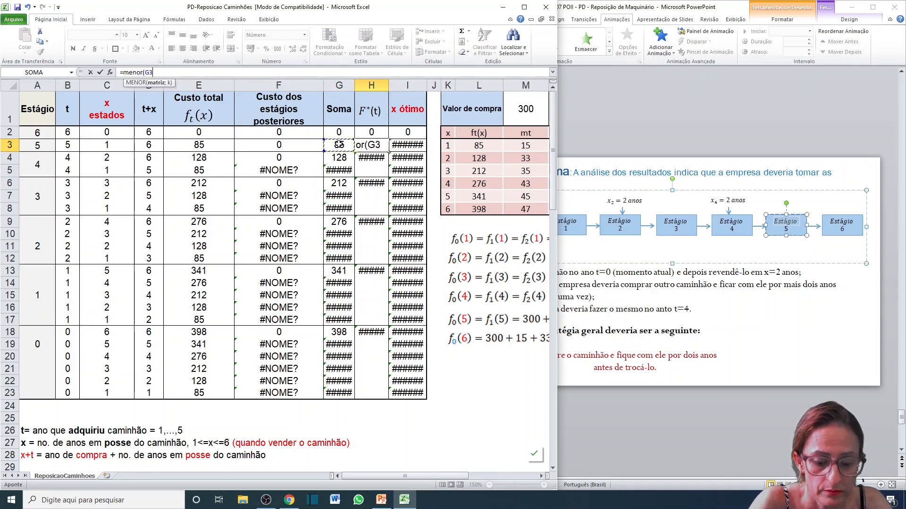
{"action": "type", "text": ";1)"}
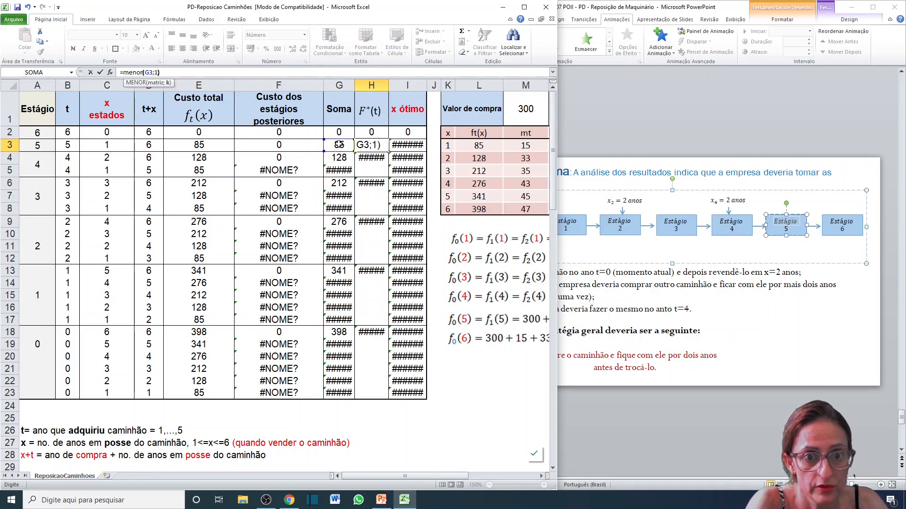
{"action": "key", "text": "Return"}
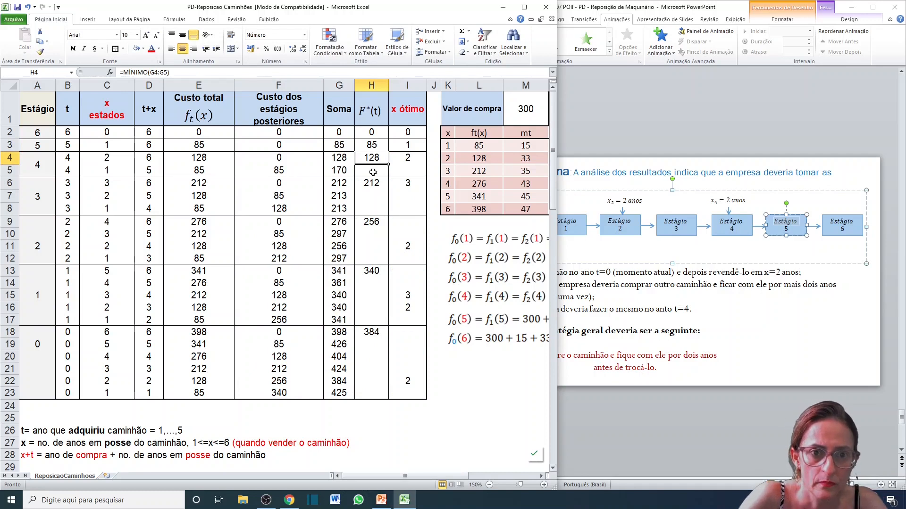
- Examine how stage 5's x ótimo formula in I3 compares F*(t) in H3 with Soma in G3 to return the state in C3
{"action": "left_click", "coordinate": [373, 146]}
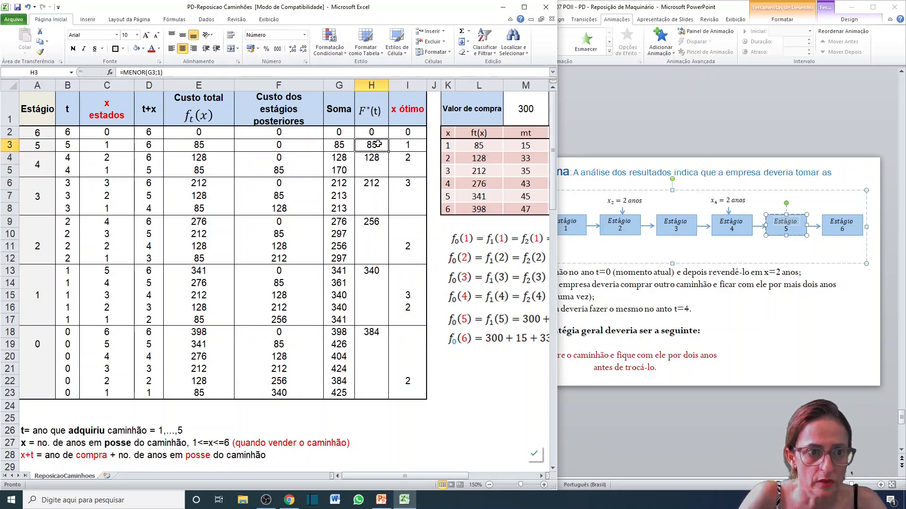
{"action": "left_click", "coordinate": [404, 146]}
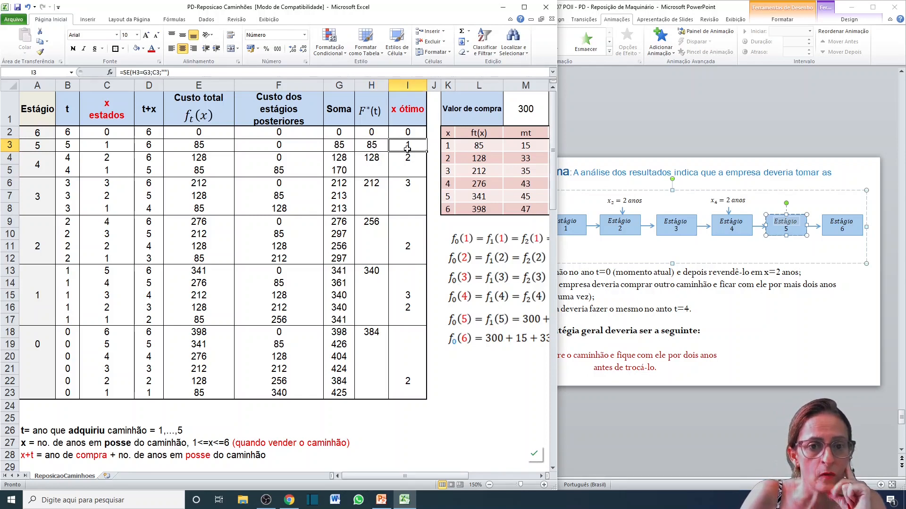
{"action": "double_click", "coordinate": [406, 146]}
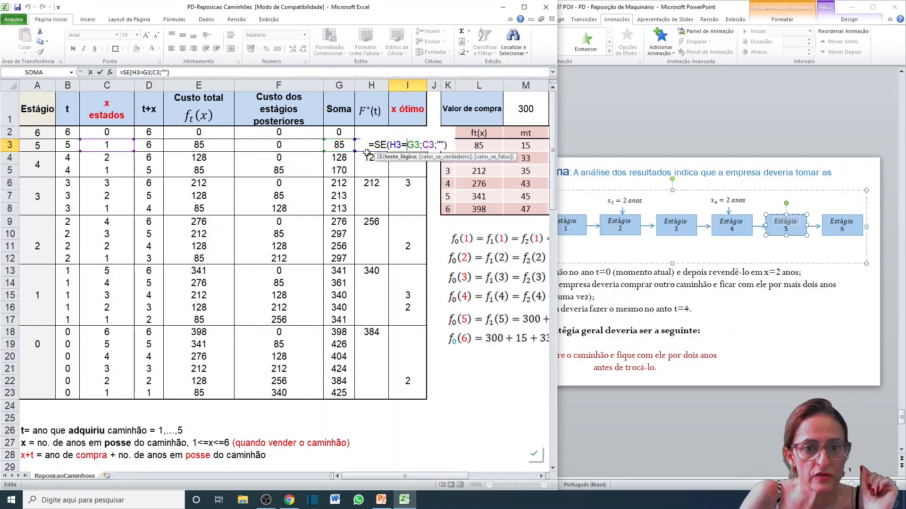
{"action": "key", "text": "Return"}
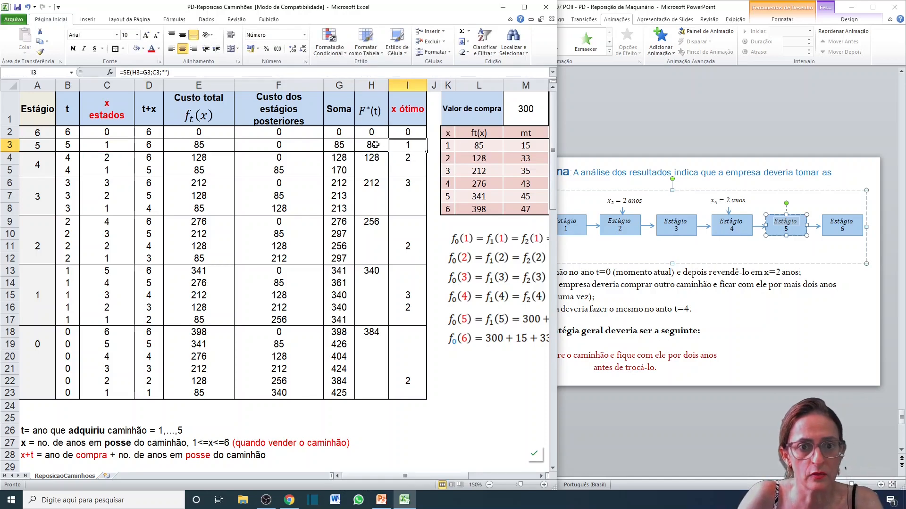
{"action": "left_click", "coordinate": [375, 145]}
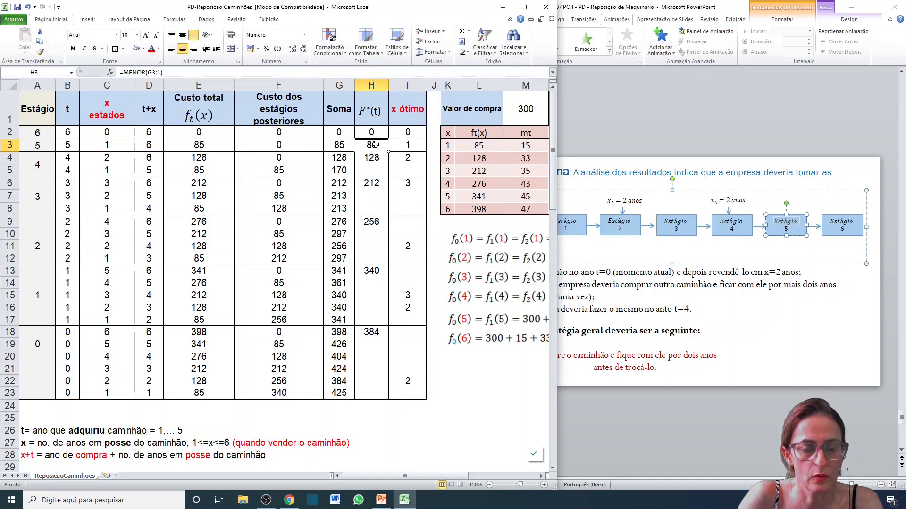
{"action": "left_click", "coordinate": [339, 146]}
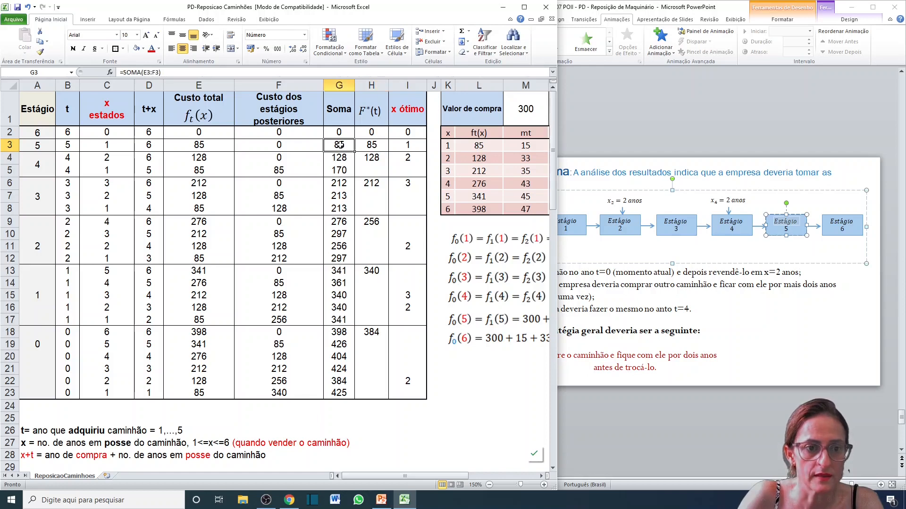
{"action": "left_click", "coordinate": [105, 144]}
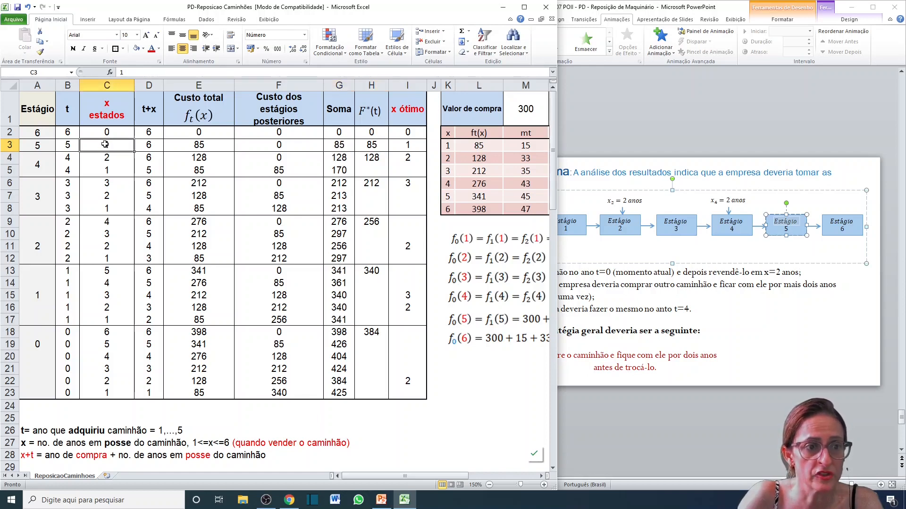
{"action": "left_click", "coordinate": [409, 144]}
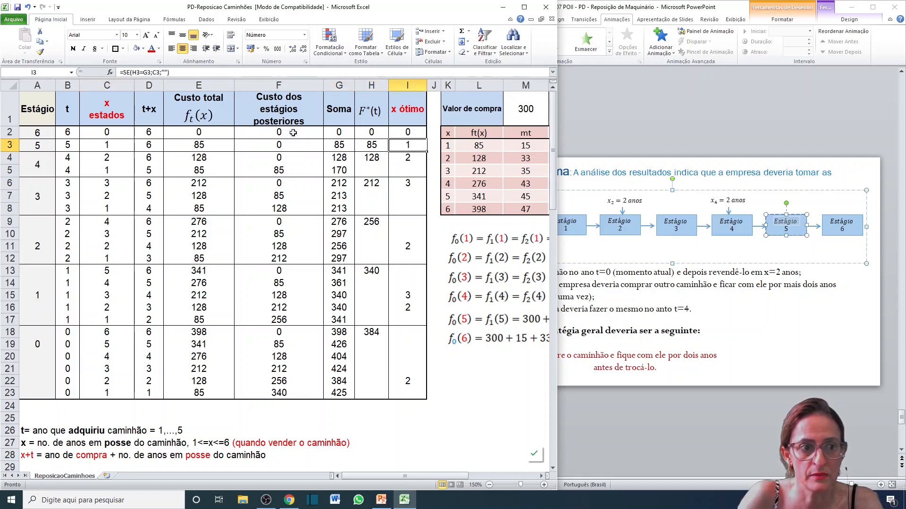
{"action": "left_click", "coordinate": [108, 144]}
{"action": "left_click", "coordinate": [404, 146]}
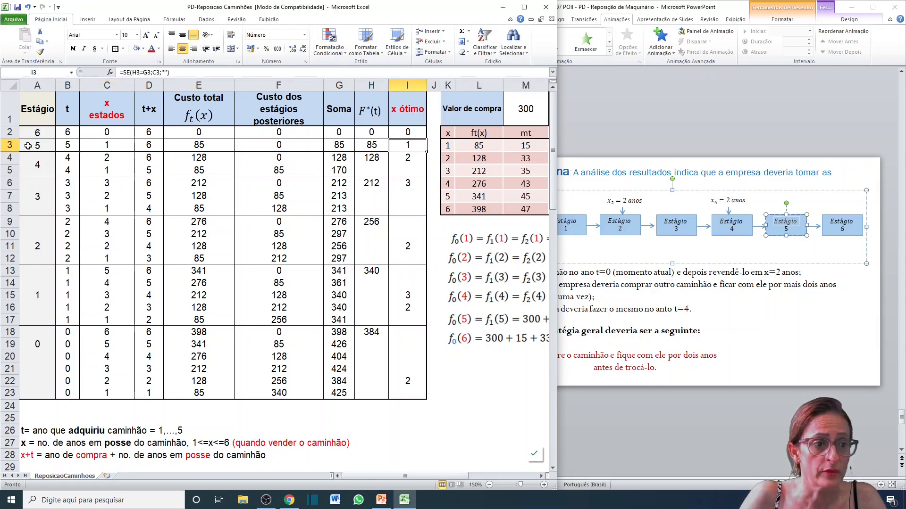
{"action": "left_click_drag", "start_coordinate": [30, 145], "coordinate": [405, 146]}
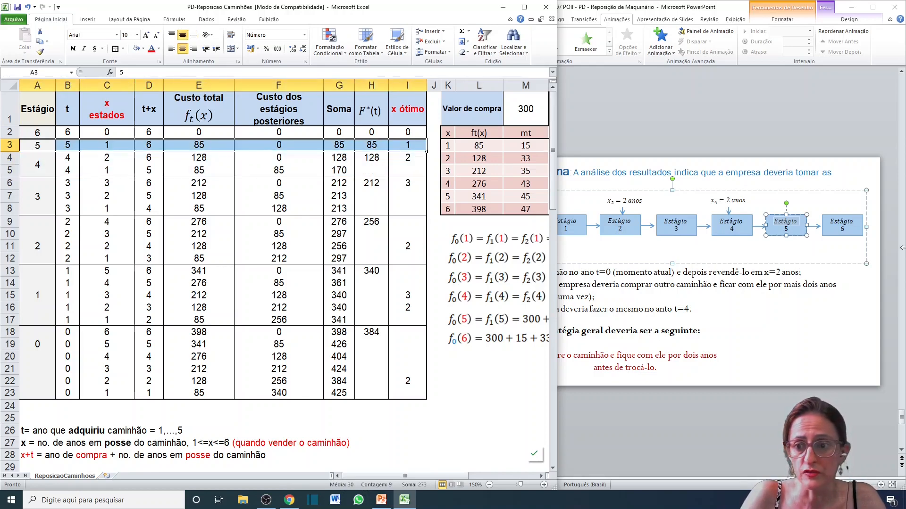
- Examine stage 4 on the optimal solution slide and its possible x states in C4:C5 with the t+x formula in D4
{"action": "left_click", "coordinate": [734, 230]}
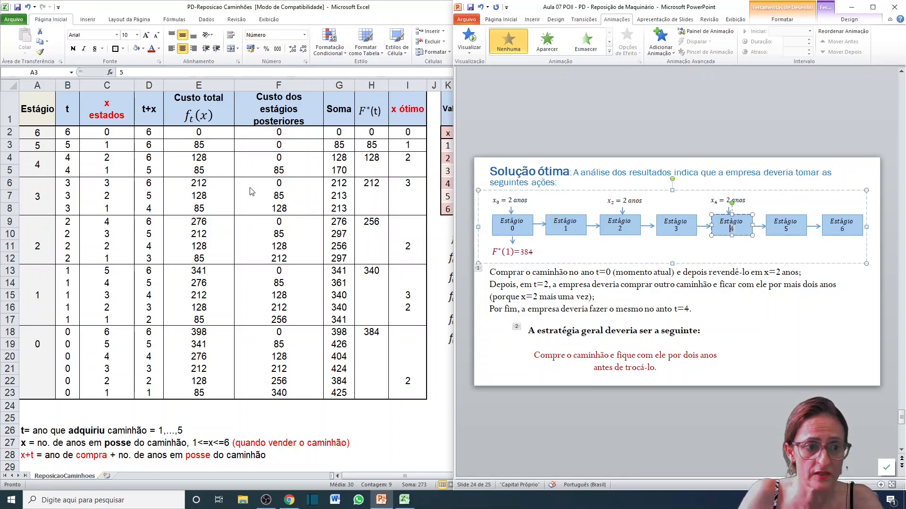
{"action": "left_click", "coordinate": [107, 157]}
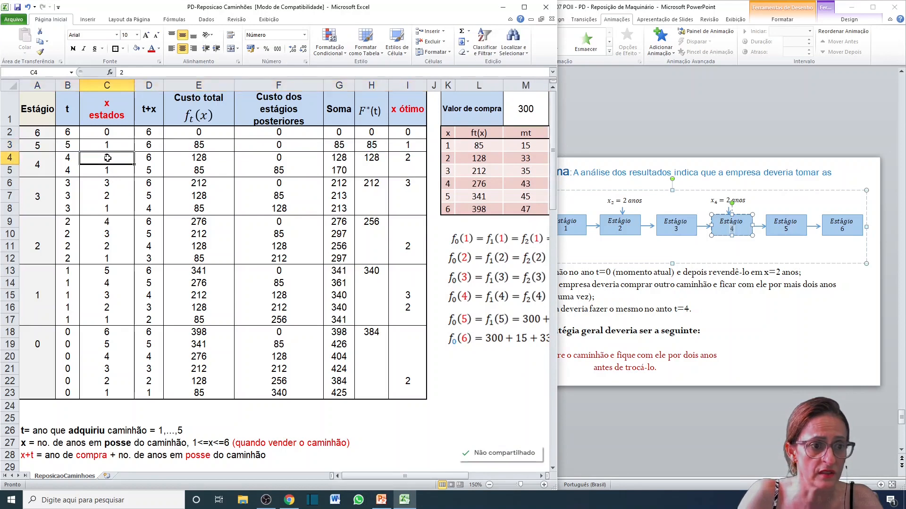
{"action": "left_click_drag", "start_coordinate": [107, 157], "coordinate": [110, 174]}
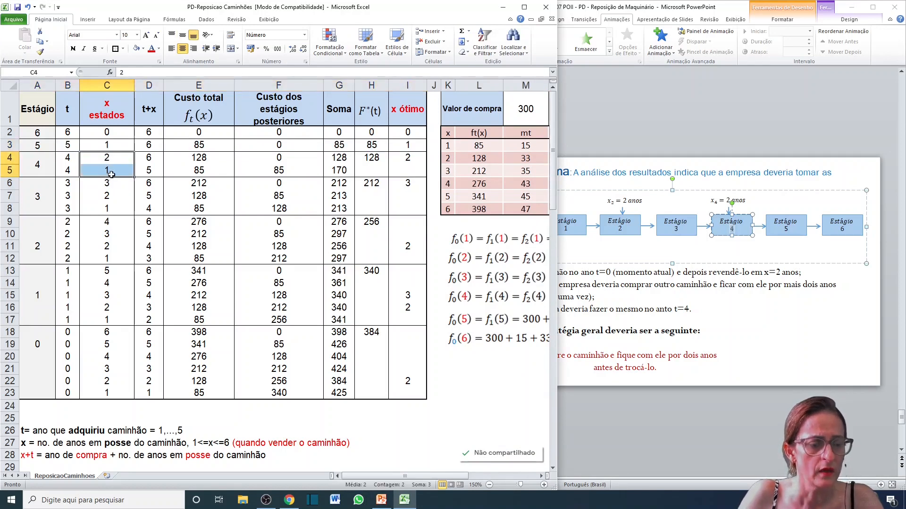
{"action": "left_click", "coordinate": [108, 160]}
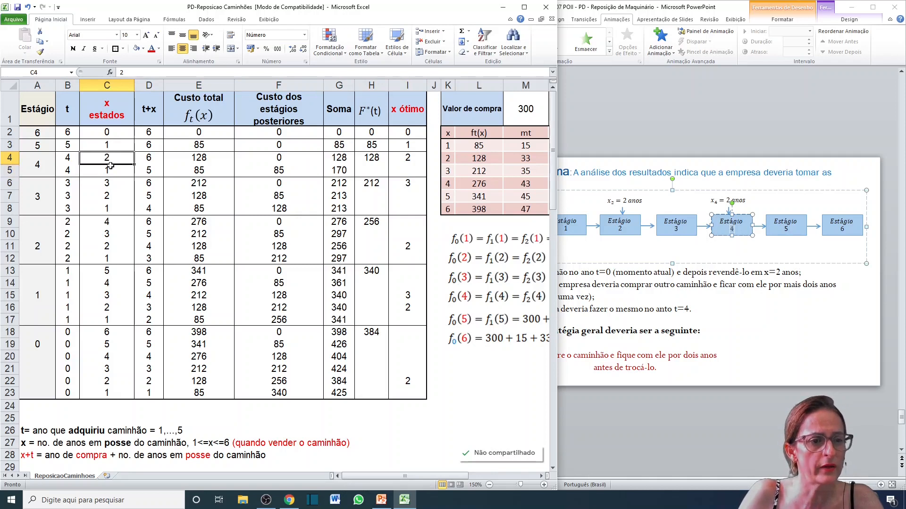
{"action": "left_click_drag", "start_coordinate": [110, 166], "coordinate": [111, 170]}
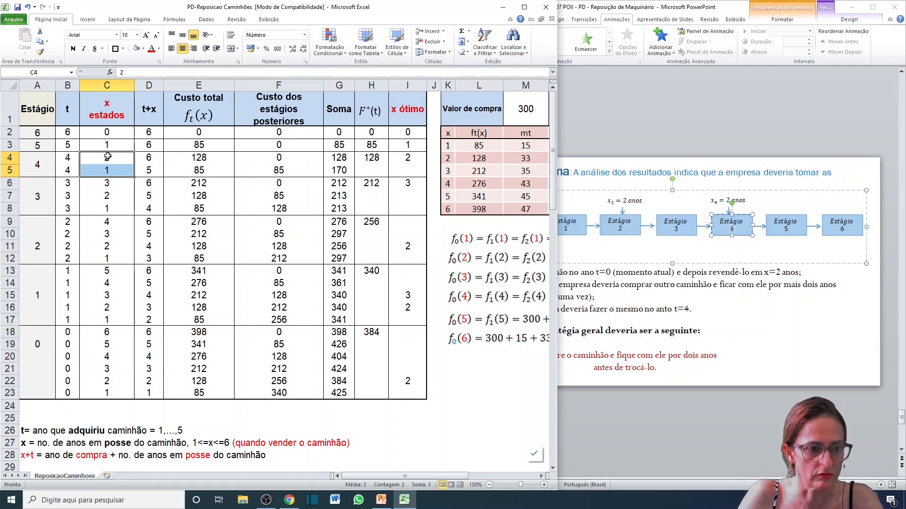
{"action": "left_click", "coordinate": [151, 156]}
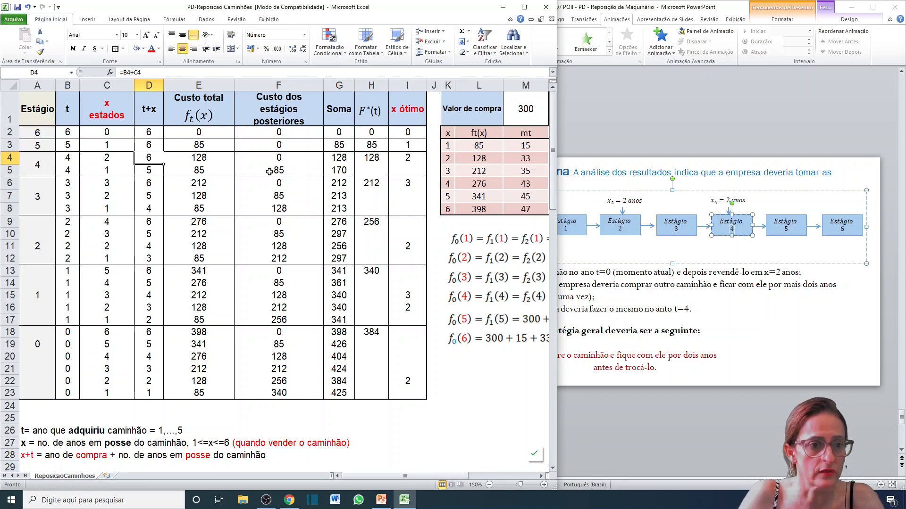
- Compare stage 4's total cost lookup in E4 and the states in C4 and C5 with the matching ft(x) entries in L4 and L3
{"action": "left_click", "coordinate": [197, 157]}
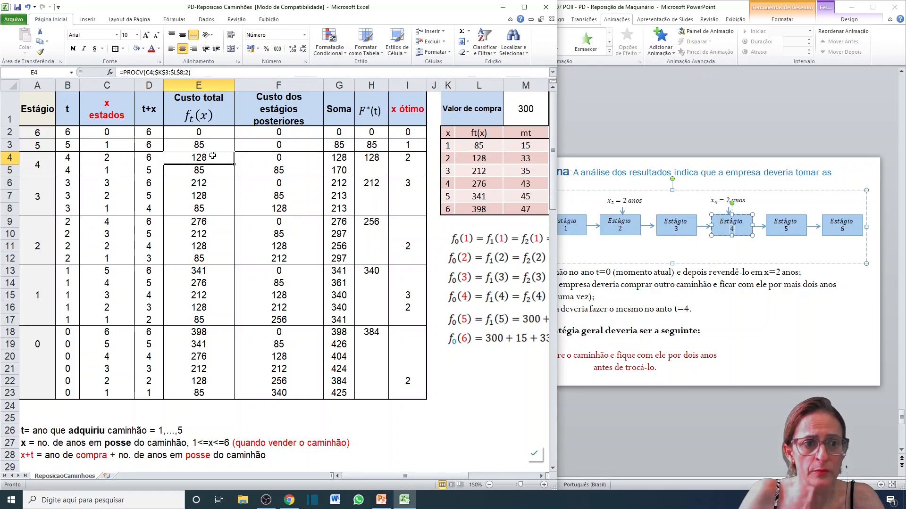
{"action": "left_click", "coordinate": [110, 157]}
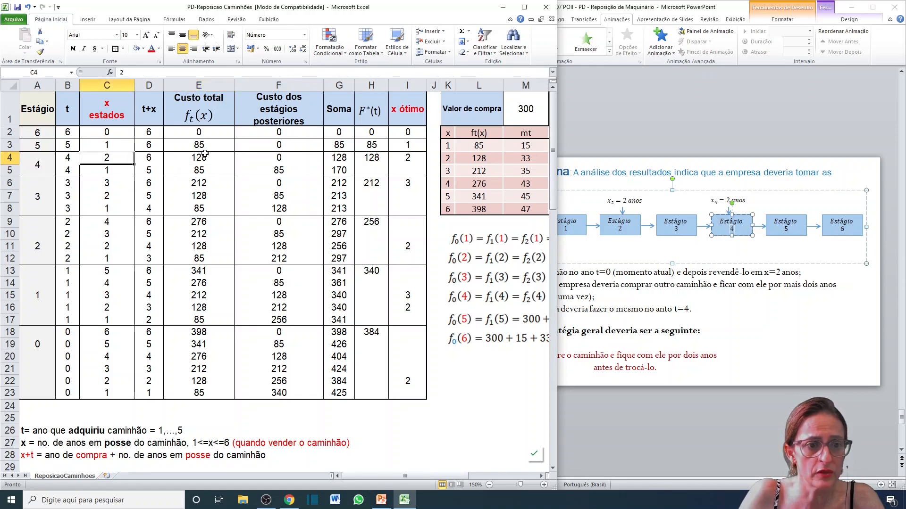
{"action": "left_click", "coordinate": [483, 158]}
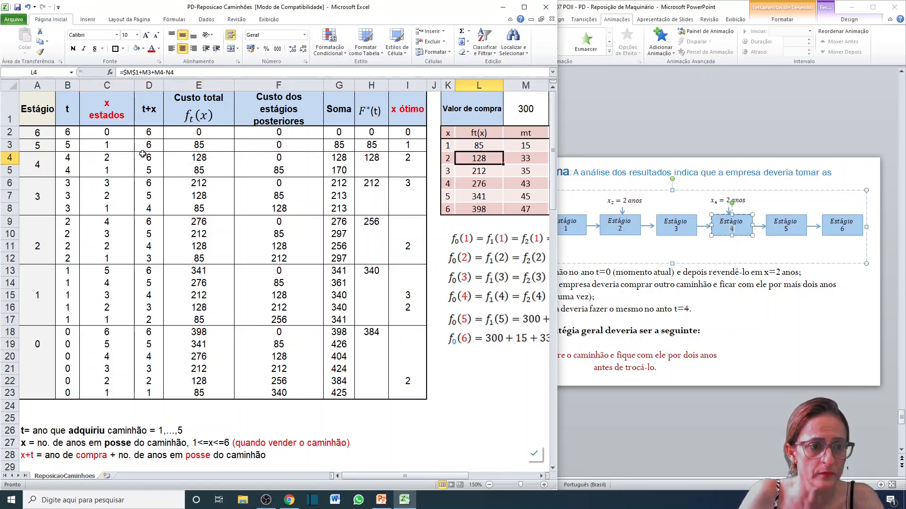
{"action": "left_click", "coordinate": [104, 170]}
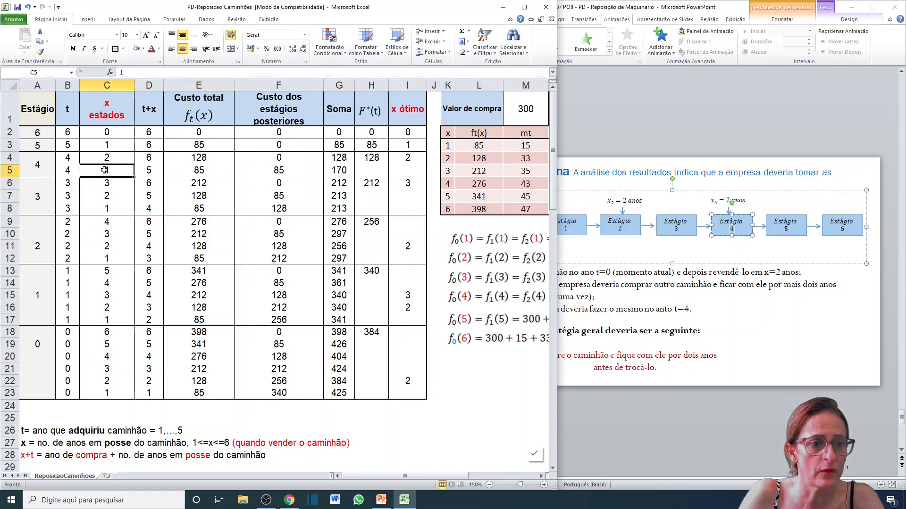
{"action": "left_click", "coordinate": [483, 144]}
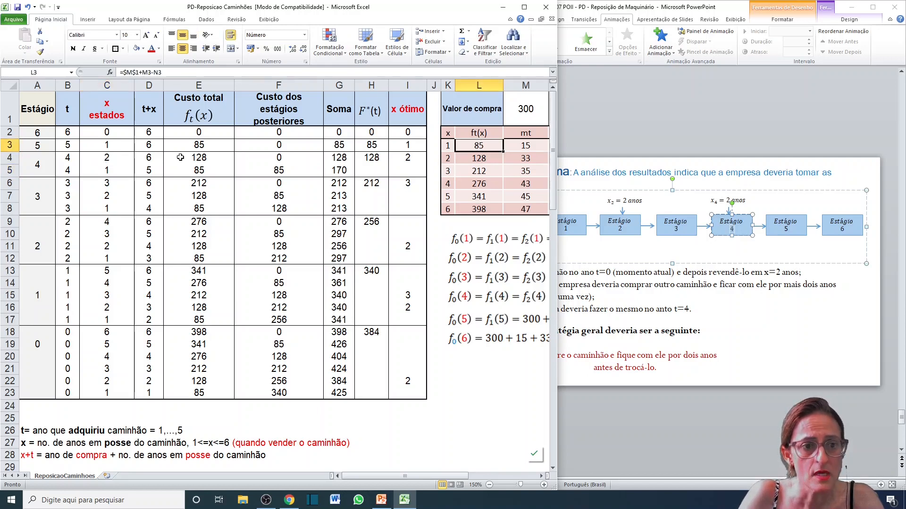
- Examine stage 4's posterior-stage cost formula in F4 and its t+x lookup value, comparing it with E4 and F3
{"action": "left_click", "coordinate": [280, 157]}
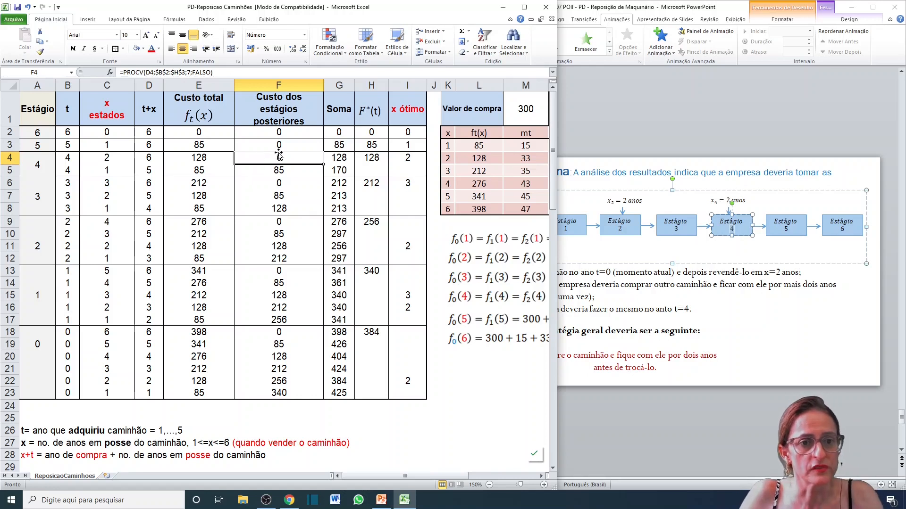
{"action": "left_click", "coordinate": [208, 160]}
{"action": "left_click", "coordinate": [291, 158]}
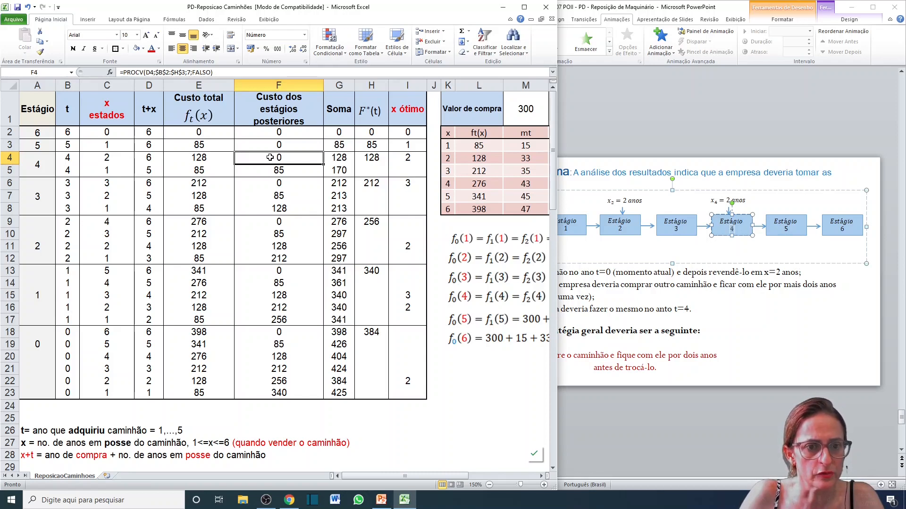
{"action": "left_click", "coordinate": [277, 145]}
{"action": "left_click", "coordinate": [271, 161]}
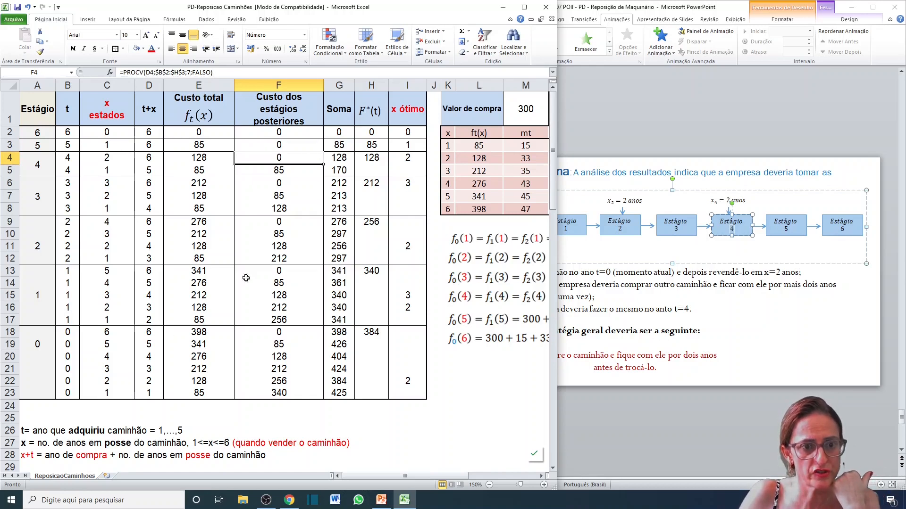
{"action": "double_click", "coordinate": [274, 157]}
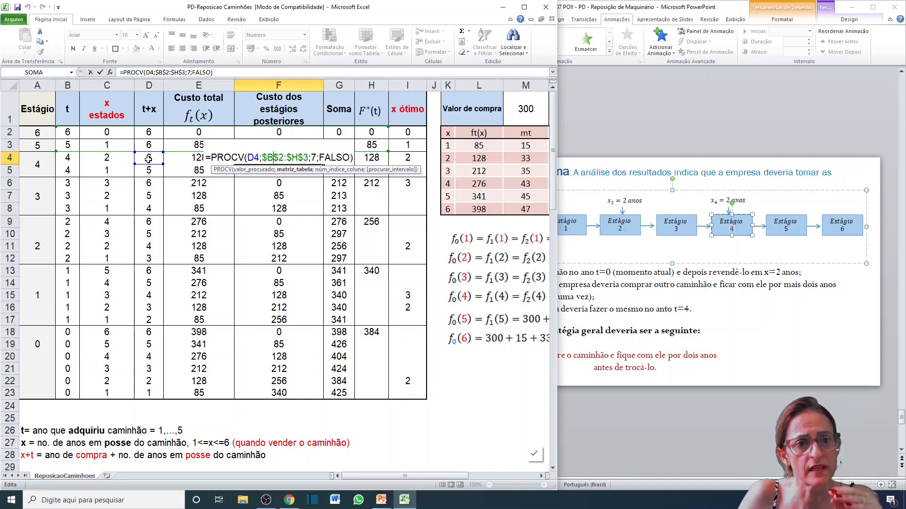
{"action": "key", "text": "Escape"}
- Extend the column heading in F1 to read "Custo dos estágios posteriores (t+x)"
{"action": "double_click", "coordinate": [311, 123]}
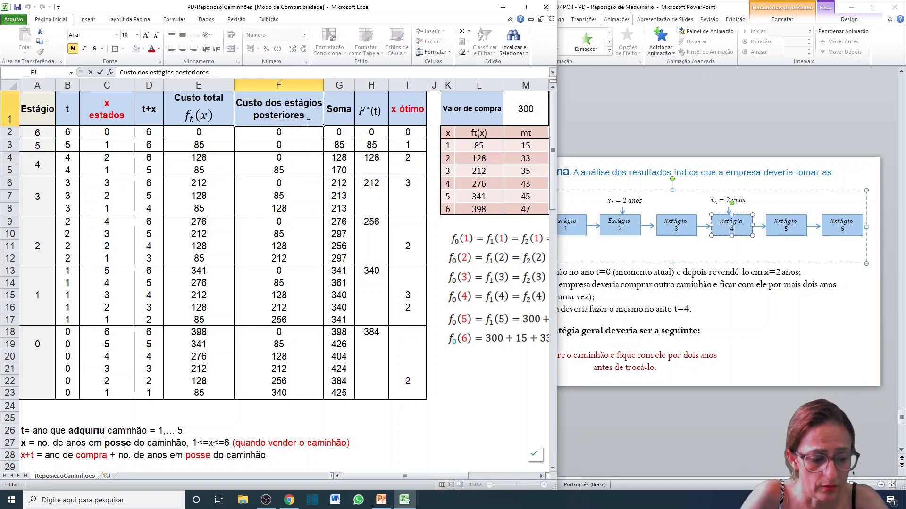
{"action": "type", "text": "(t"}
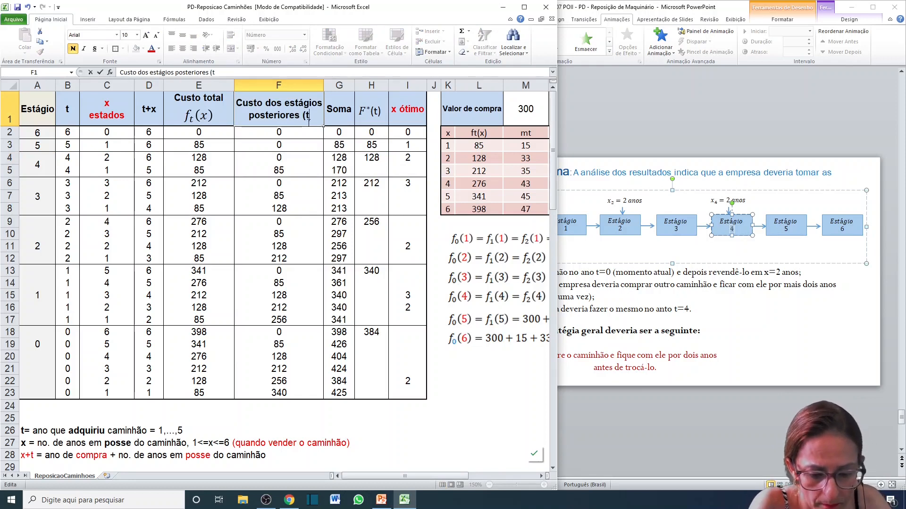
{"action": "type", "text": "+x)"}
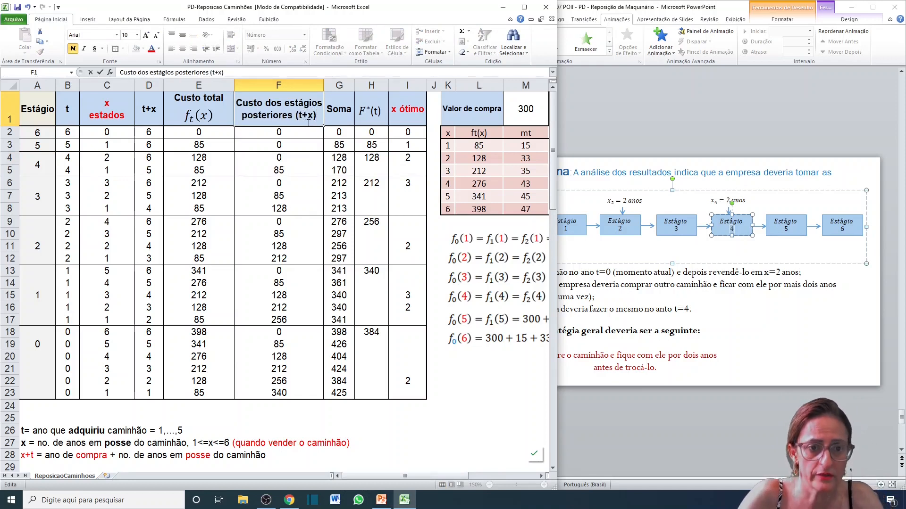
- Examine the PROCV arguments in F4, relating the lookup range $B$2:$H$3 and column index 7 to the rows of stages 6 and 5
{"action": "double_click", "coordinate": [275, 158]}
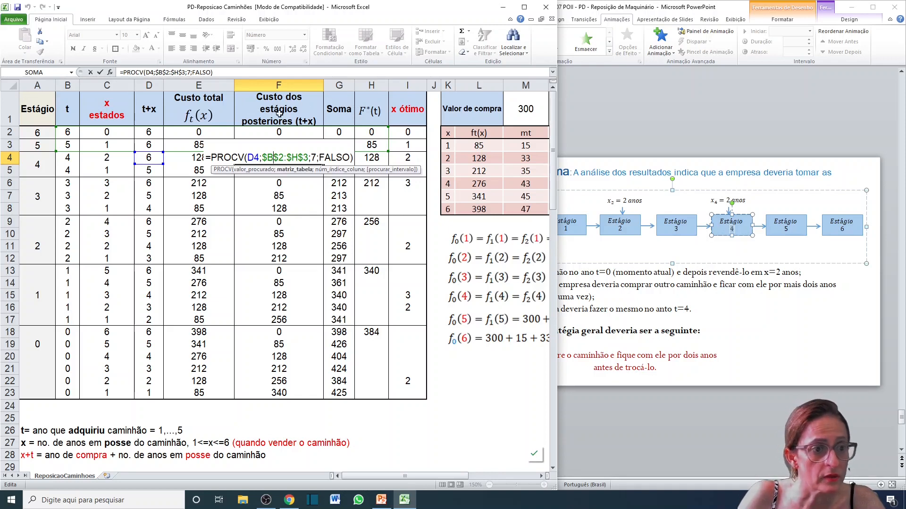
{"action": "left_click", "coordinate": [60, 128]}
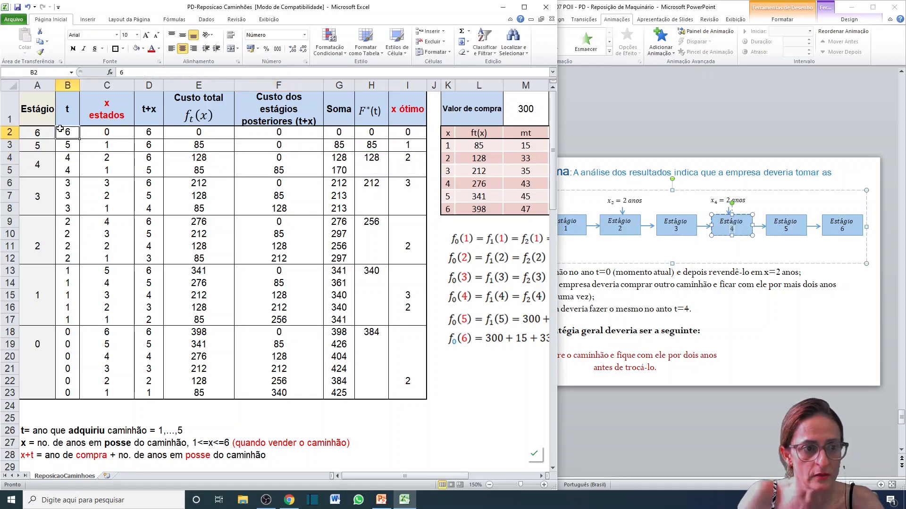
{"action": "left_click_drag", "start_coordinate": [63, 132], "coordinate": [405, 145]}
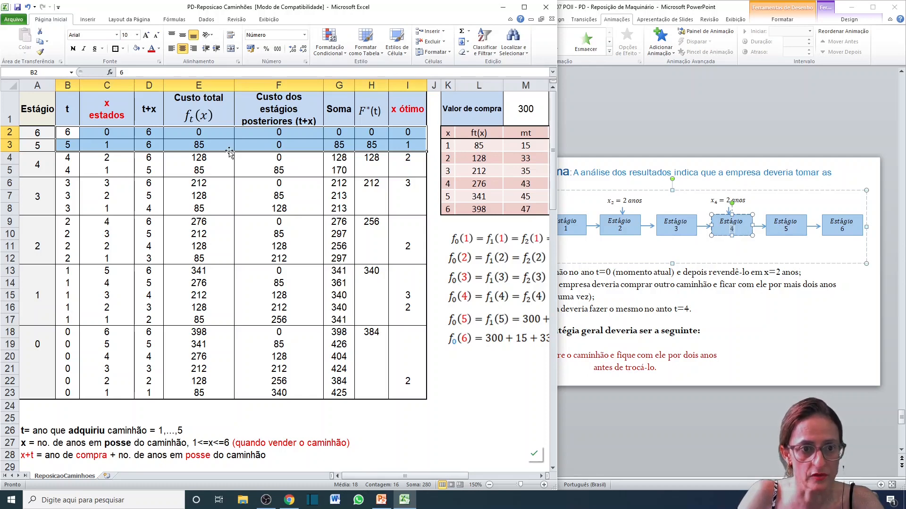
{"action": "double_click", "coordinate": [292, 145]}
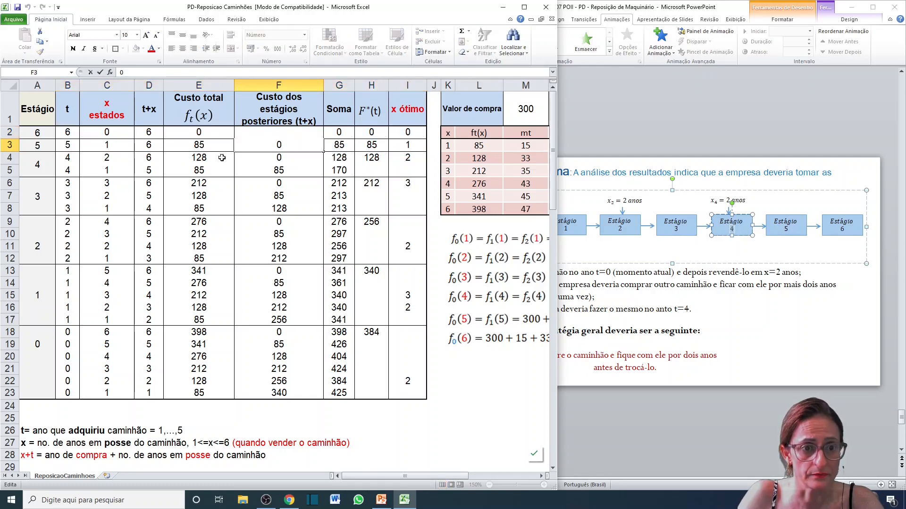
{"action": "left_click", "coordinate": [246, 182]}
{"action": "left_click", "coordinate": [241, 145]}
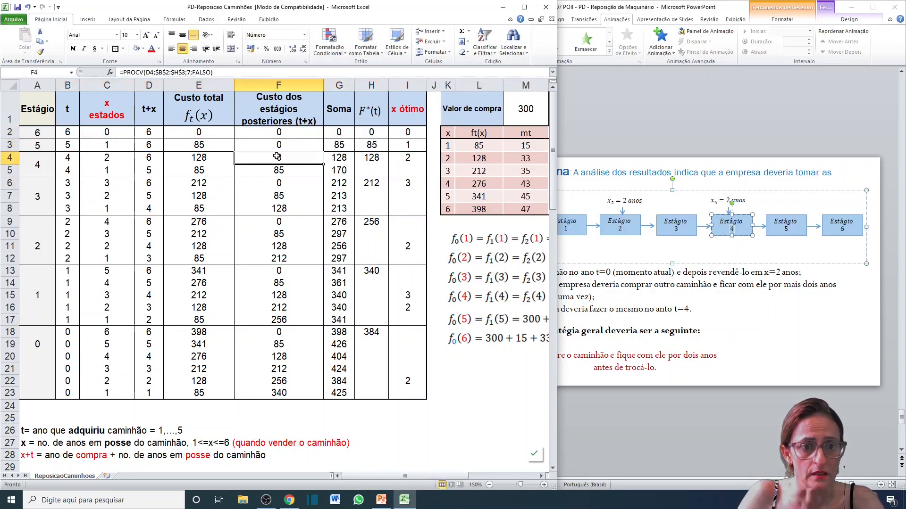
{"action": "double_click", "coordinate": [275, 157]}
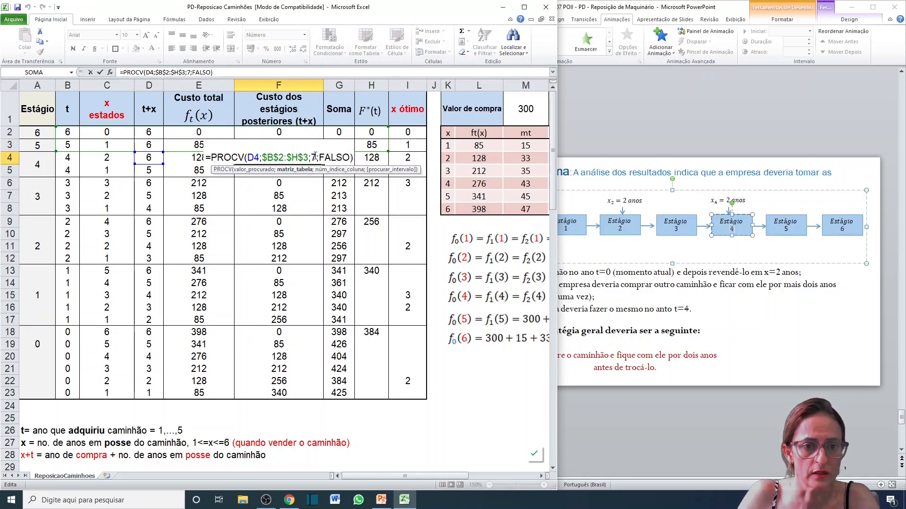
{"action": "left_click", "coordinate": [342, 157]}
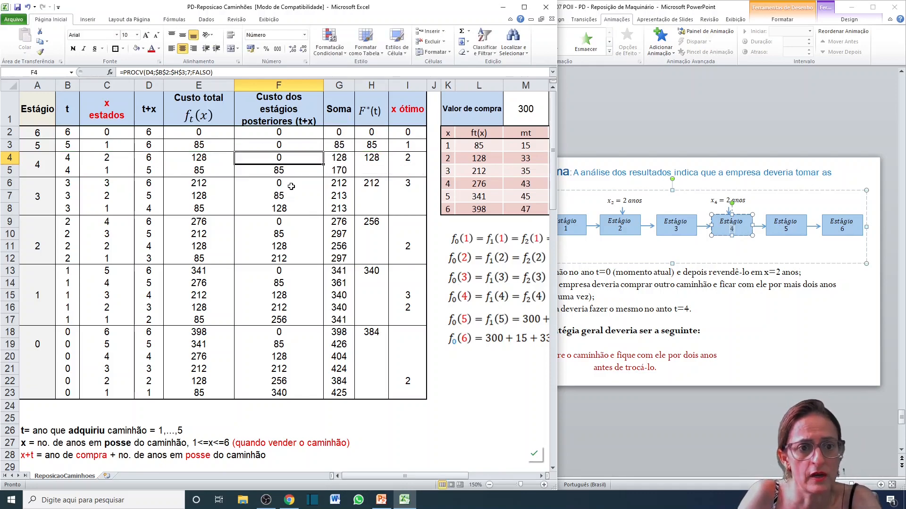
- Compare the posterior-stage PROCV formulas in F5 and F6, relating stage 3's lookup range $B$2:$H$5 to the stage 4 rows
{"action": "key", "text": "ctrl+Return"}
{"action": "double_click", "coordinate": [276, 173]}
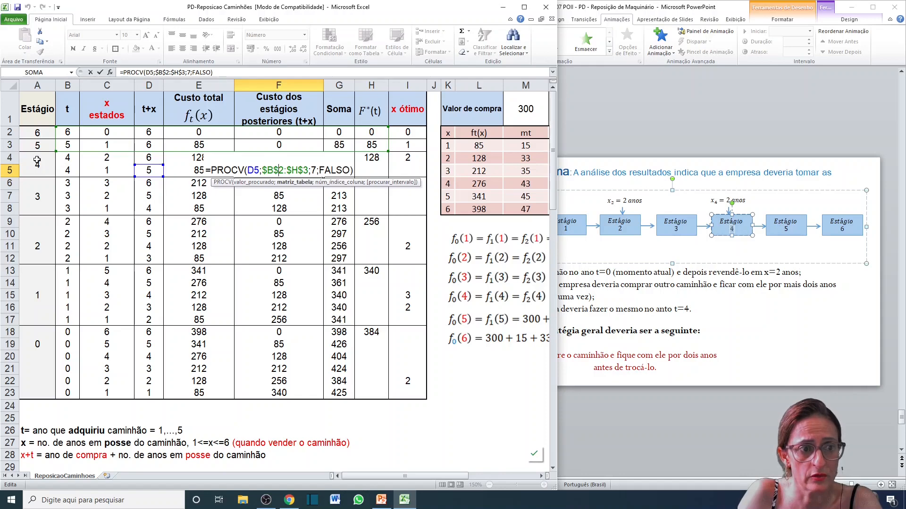
{"action": "left_click_drag", "start_coordinate": [36, 160], "coordinate": [415, 169]}
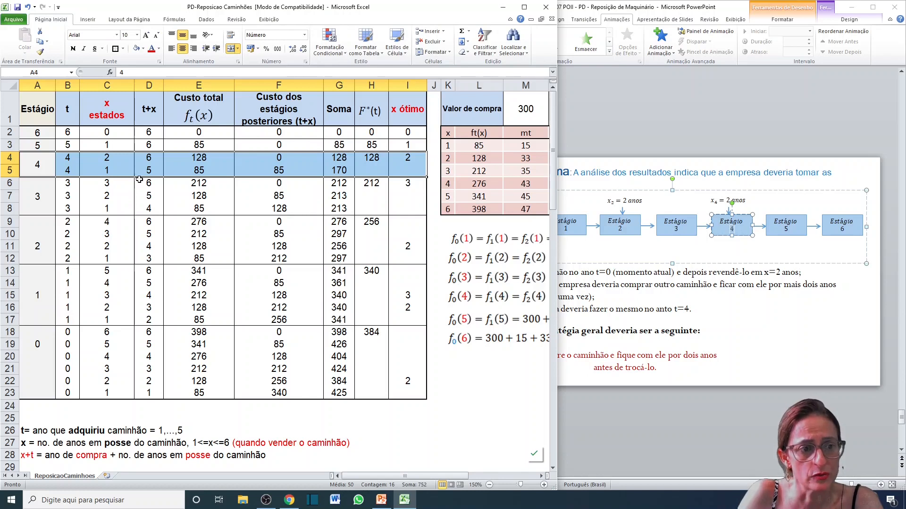
{"action": "left_click_drag", "start_coordinate": [69, 185], "coordinate": [73, 210]}
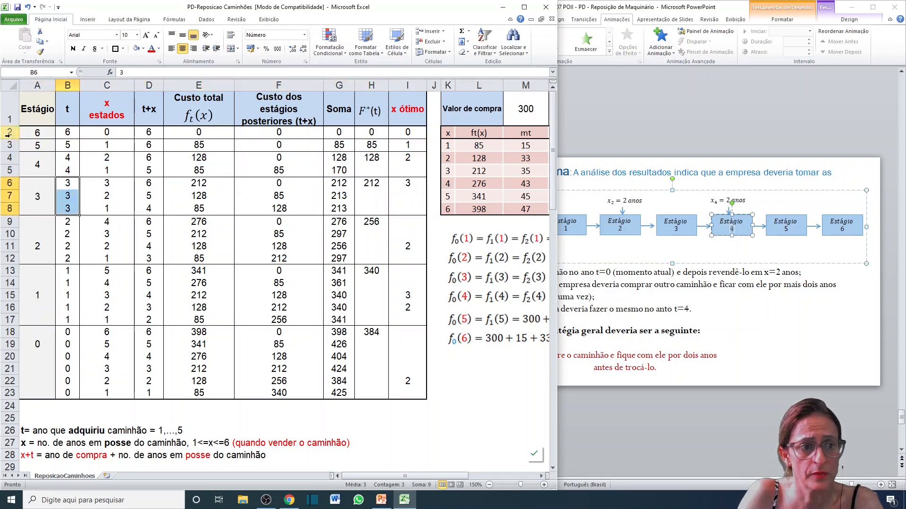
{"action": "left_click_drag", "start_coordinate": [29, 158], "coordinate": [423, 160]}
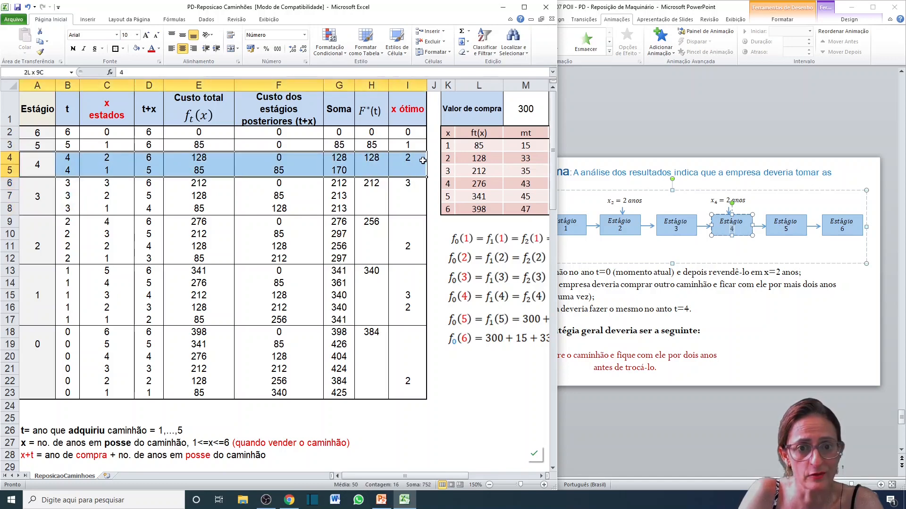
{"action": "double_click", "coordinate": [274, 183]}
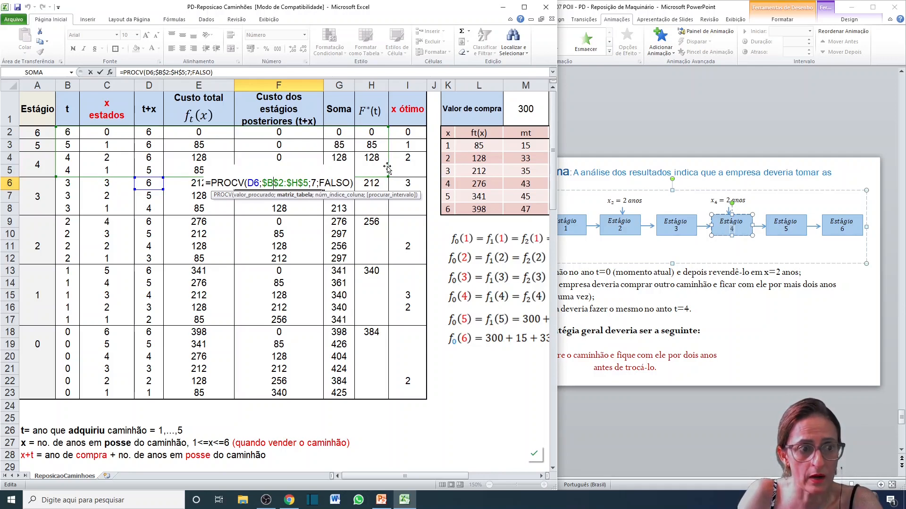
{"action": "key", "text": "ctrl+Return"}
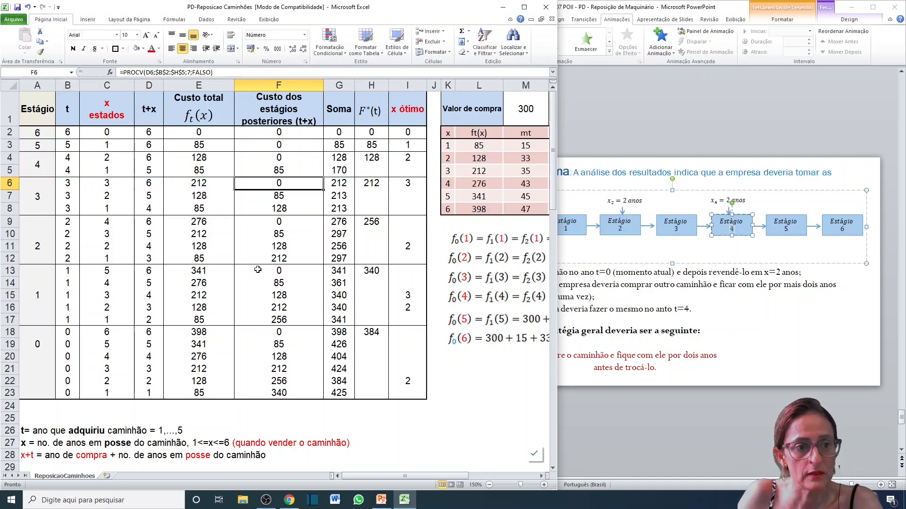
- Examine stage 2's posterior-stage lookup in F9, relating its range $B$2:$H$8 to the rows of stages 6 through 3
{"action": "left_click", "coordinate": [278, 221]}
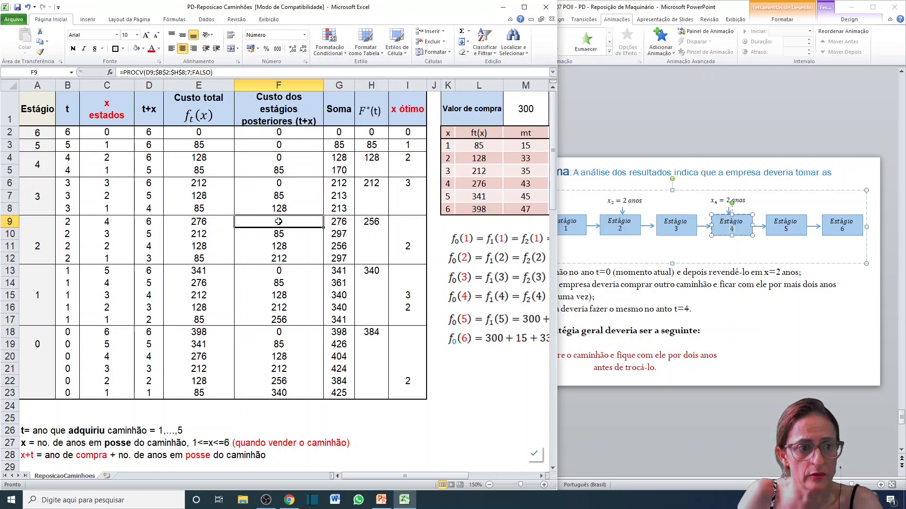
{"action": "left_click", "coordinate": [67, 194]}
{"action": "left_click", "coordinate": [69, 157]}
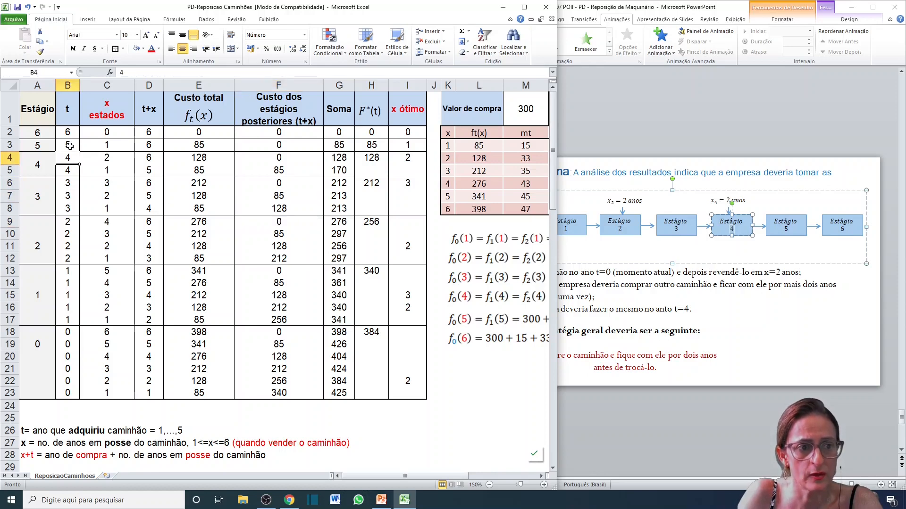
{"action": "left_click", "coordinate": [70, 146]}
{"action": "left_click", "coordinate": [70, 134]}
{"action": "left_click", "coordinate": [278, 220]}
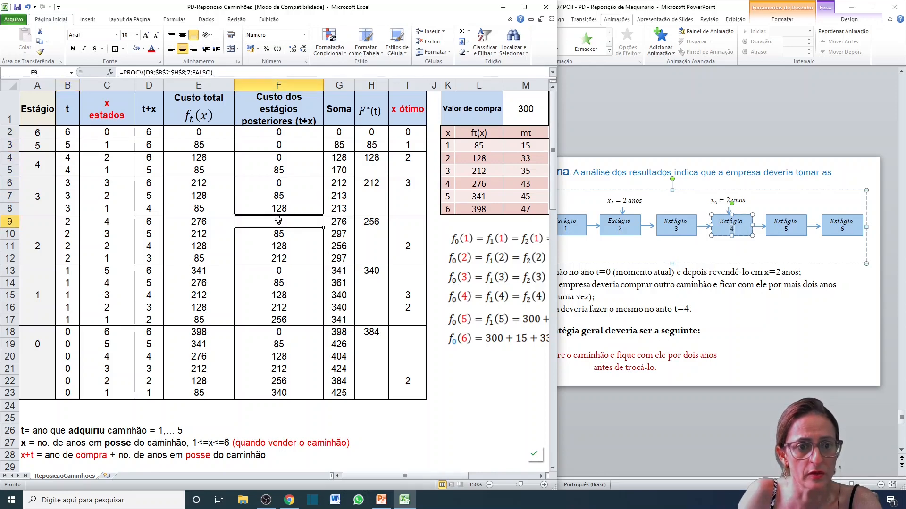
{"action": "double_click", "coordinate": [279, 220]}
{"action": "left_click_drag", "start_coordinate": [62, 132], "coordinate": [406, 208]}
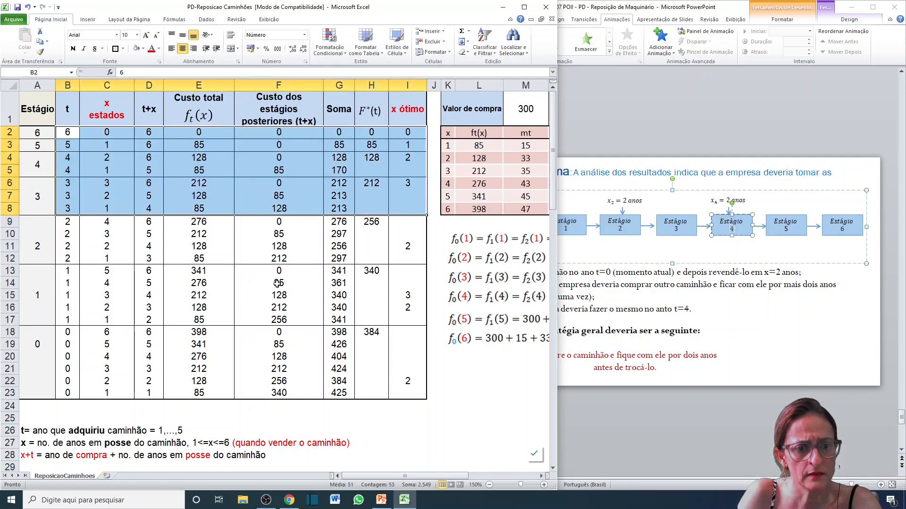
- Examine the posterior-stage lookups of stage 1 in F14 and F13 and of stage 0 in F19, plus the total cost formula in E18
{"action": "double_click", "coordinate": [277, 283]}
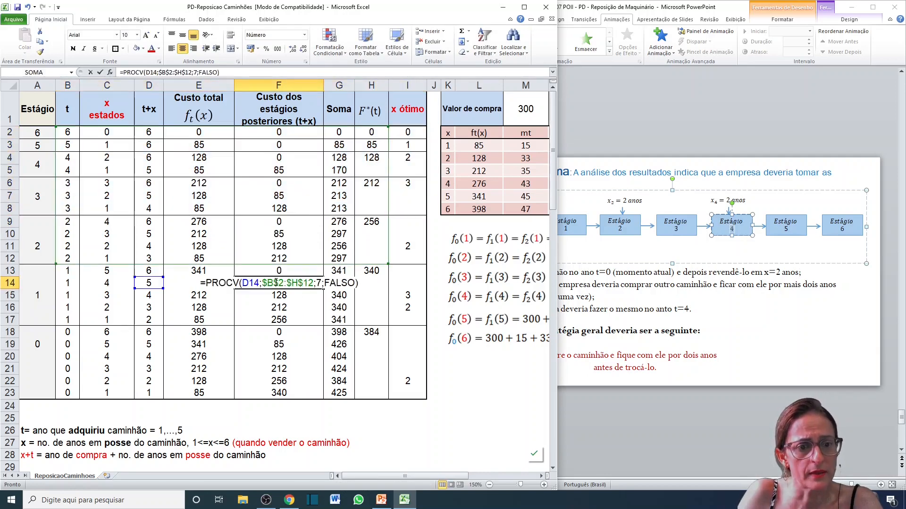
{"action": "double_click", "coordinate": [278, 271]}
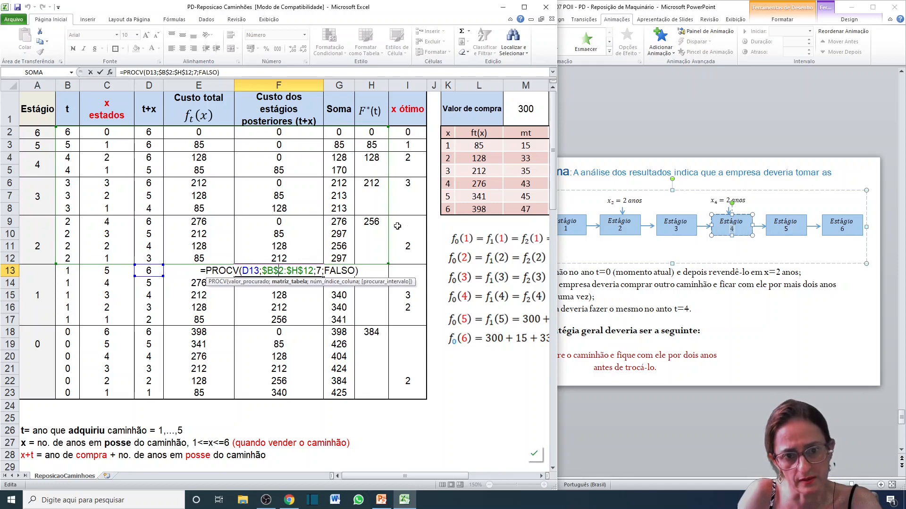
{"action": "double_click", "coordinate": [199, 333]}
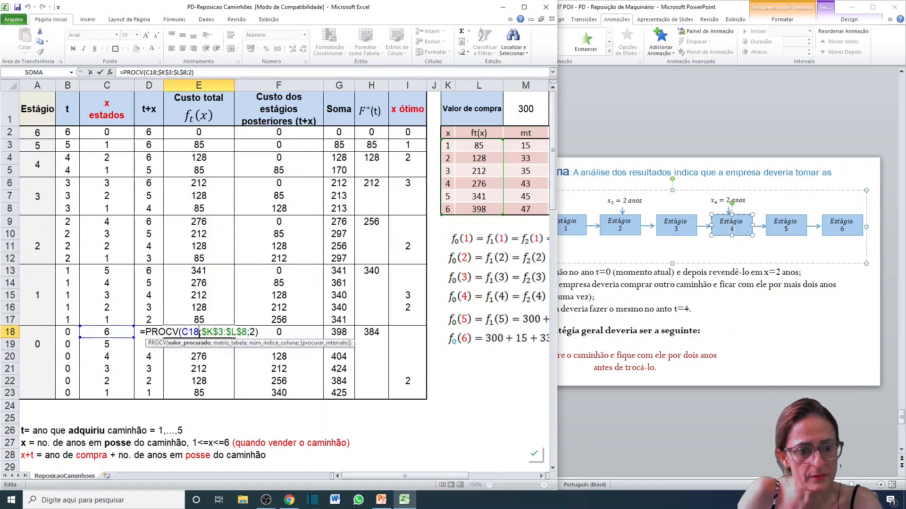
{"action": "left_click", "coordinate": [285, 369]}
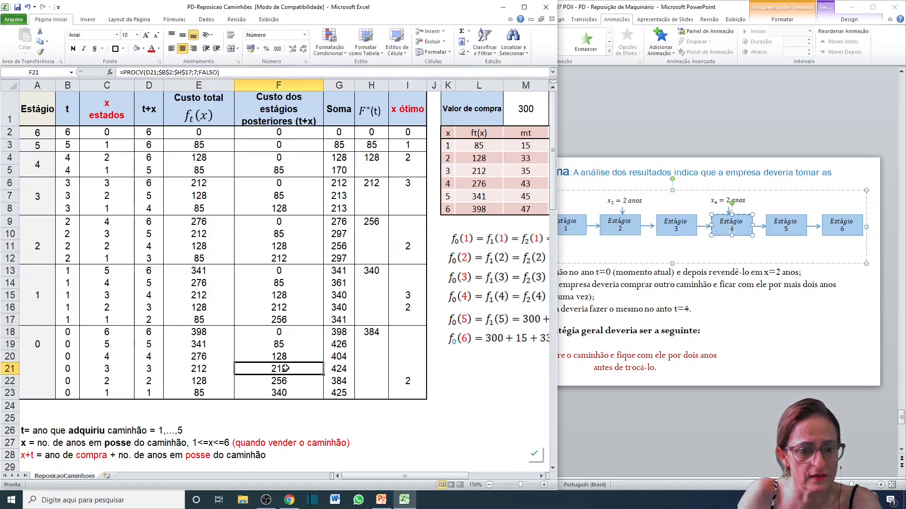
{"action": "double_click", "coordinate": [280, 344]}
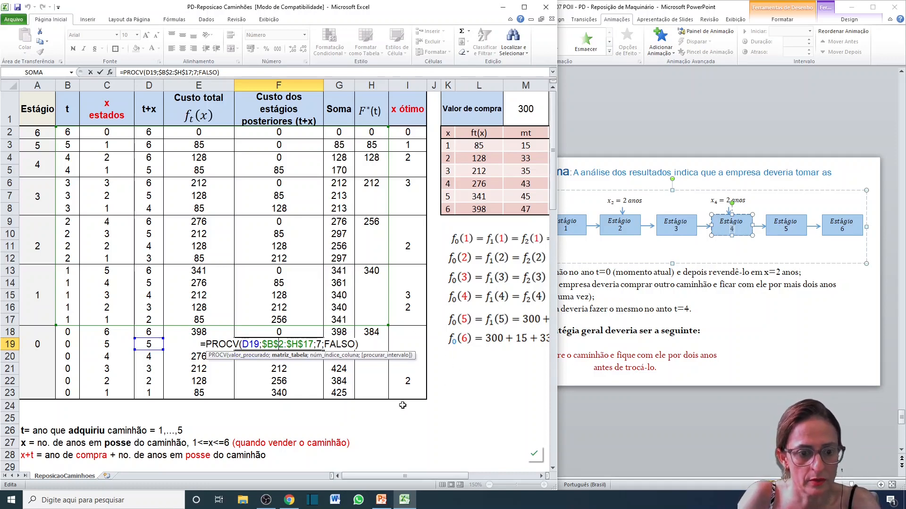
{"action": "key", "text": "ctrl+Return"}
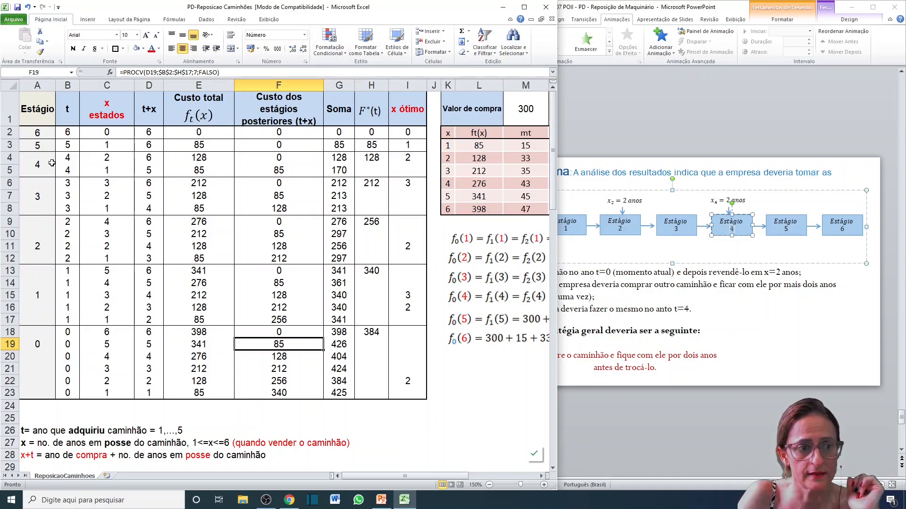
- Compare the posterior-stage costs of stages 3 and 2 in column F with the F*(t) values of the preceding rows in H2:H6
{"action": "left_click_drag", "start_coordinate": [51, 162], "coordinate": [386, 172]}
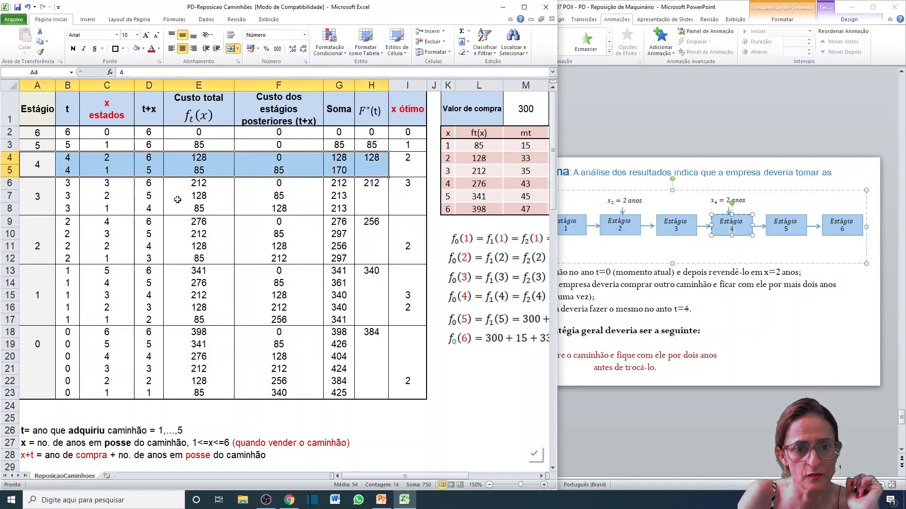
{"action": "left_click", "coordinate": [279, 183]}
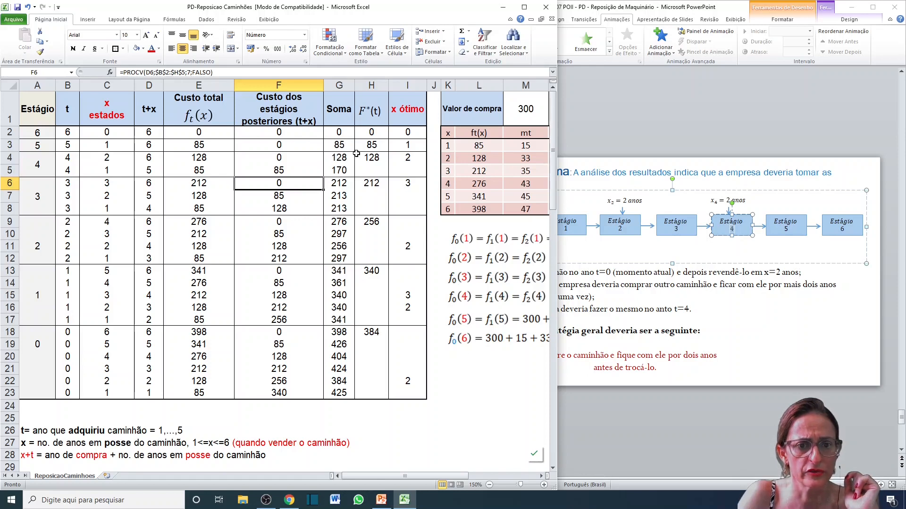
{"action": "left_click_drag", "start_coordinate": [375, 138], "coordinate": [375, 173]}
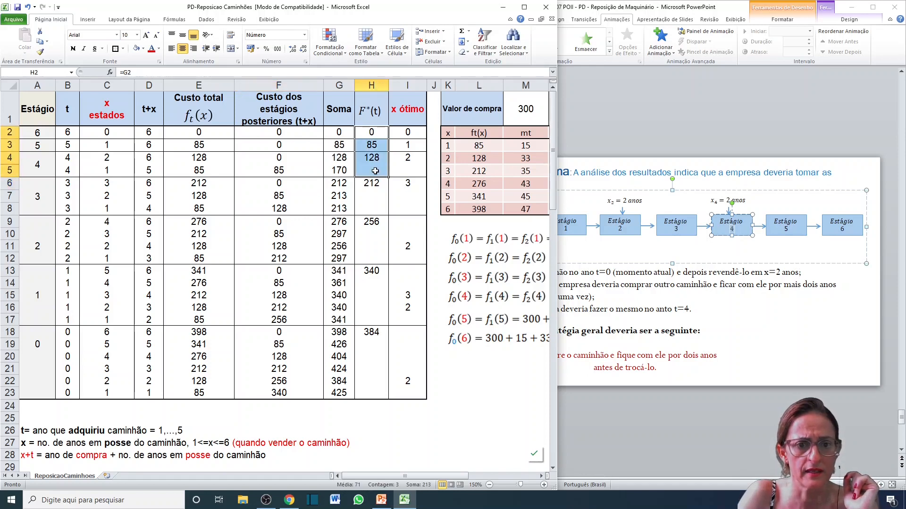
{"action": "left_click_drag", "start_coordinate": [285, 220], "coordinate": [282, 260]}
{"action": "left_click", "coordinate": [372, 130]}
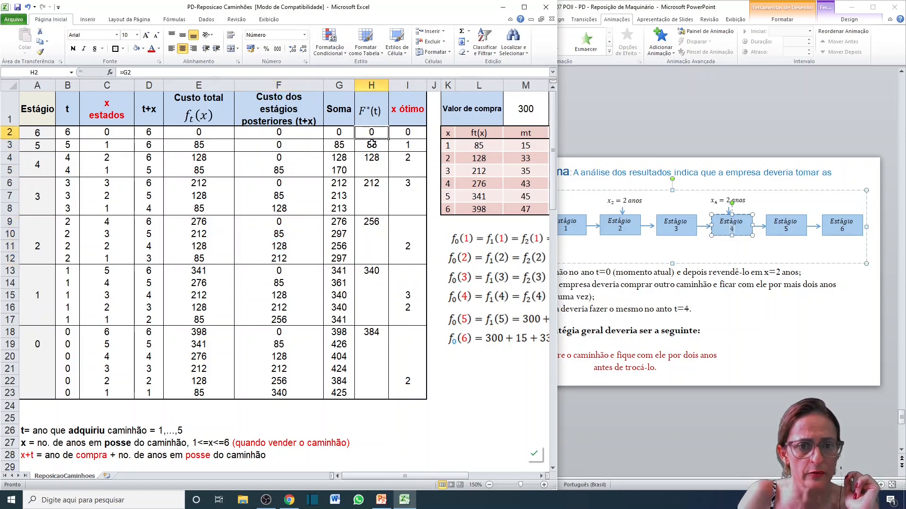
{"action": "left_click", "coordinate": [372, 142]}
{"action": "left_click", "coordinate": [372, 164]}
{"action": "left_click", "coordinate": [374, 198]}
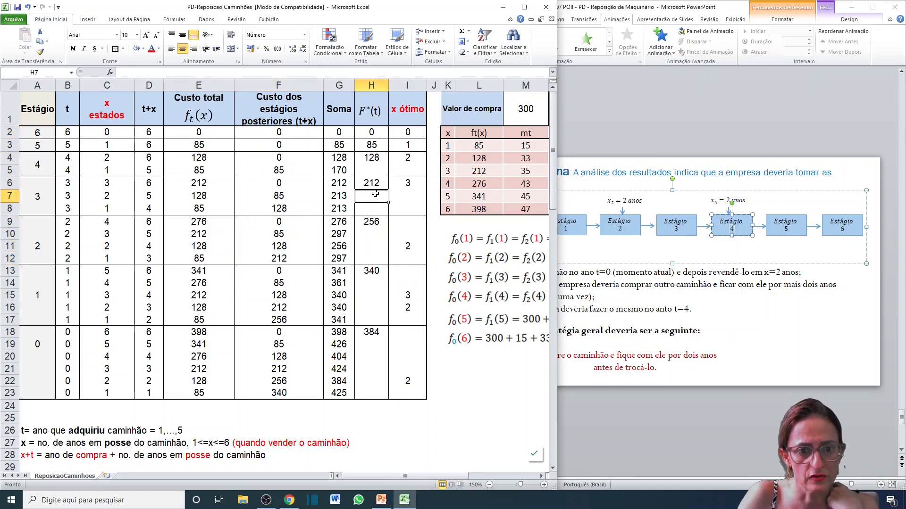
{"action": "left_click", "coordinate": [373, 185]}
- Relate the posterior costs in F13:F17 and F18:F23 to the F*(t) values in H9 and H13, and recheck the PROCV formula in F14
{"action": "left_click", "coordinate": [277, 269]}
{"action": "left_click_drag", "start_coordinate": [277, 269], "coordinate": [286, 321]}
{"action": "left_click", "coordinate": [374, 220]}
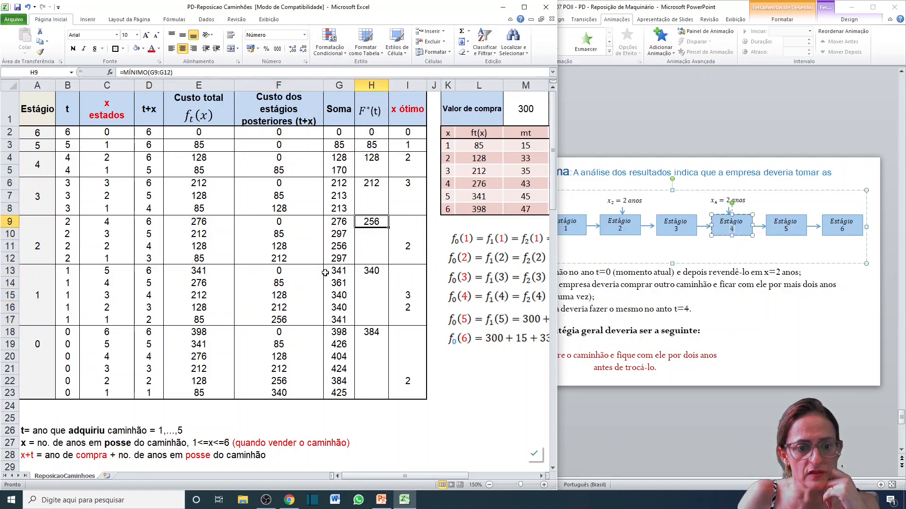
{"action": "left_click_drag", "start_coordinate": [285, 334], "coordinate": [281, 394]}
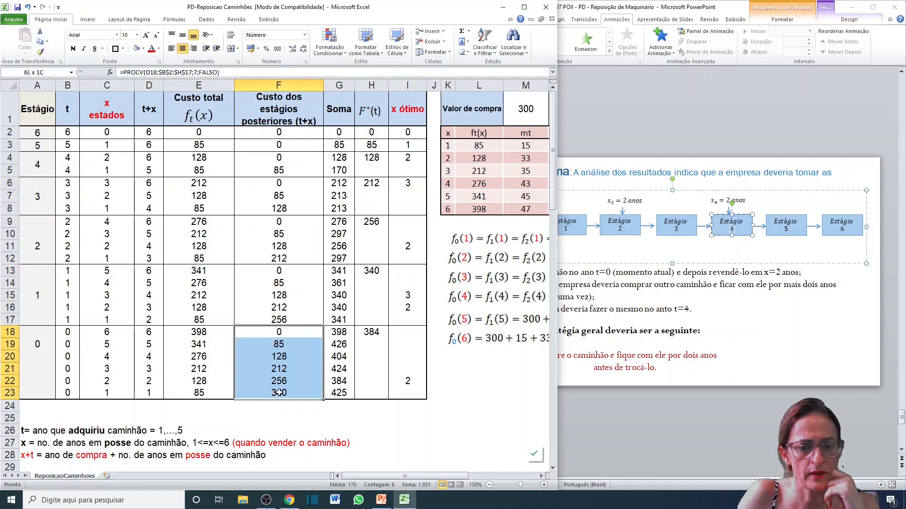
{"action": "left_click", "coordinate": [372, 269]}
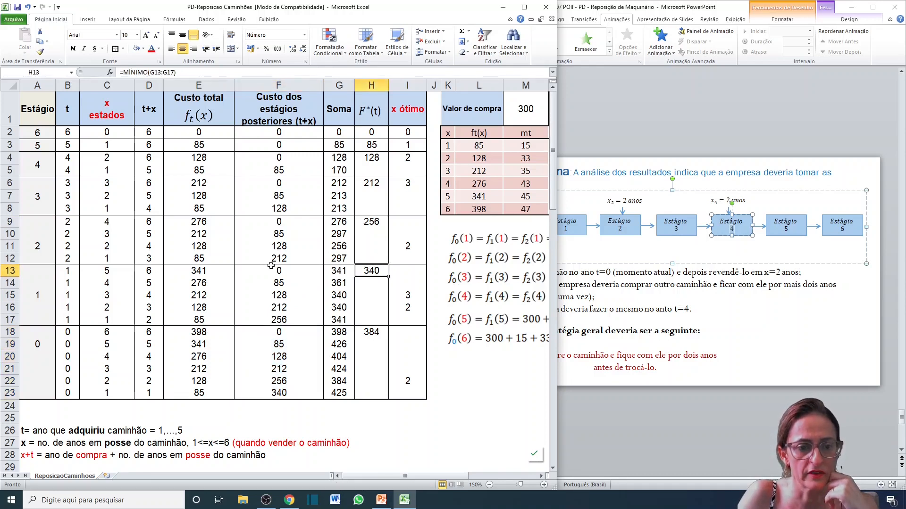
{"action": "double_click", "coordinate": [281, 284]}
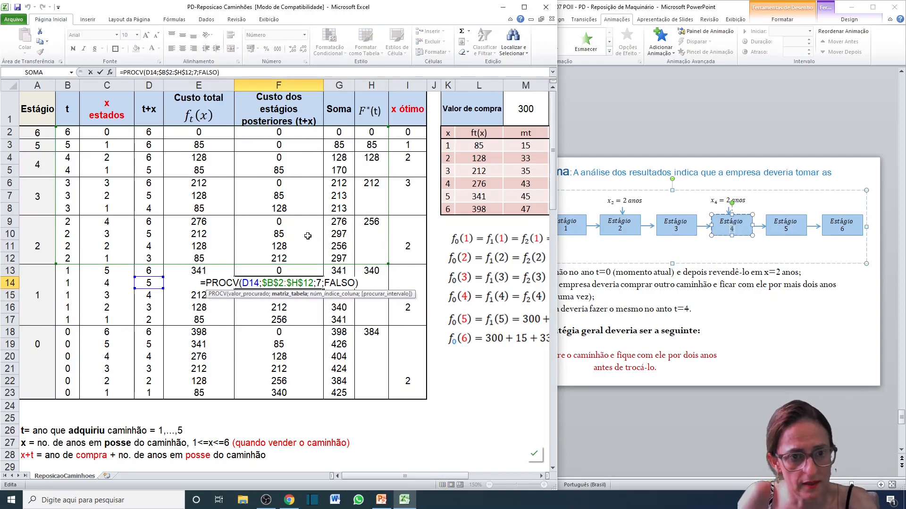
{"action": "key", "text": "Escape"}
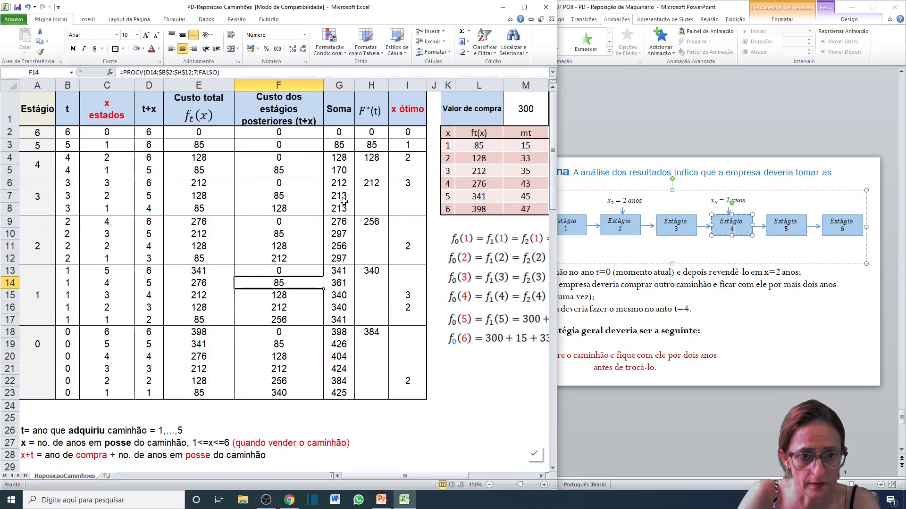
- Examine the SOMA formulas in G13, G3, G4 and G11 that add total cost and posterior-stage cost
{"action": "left_click", "coordinate": [339, 272]}
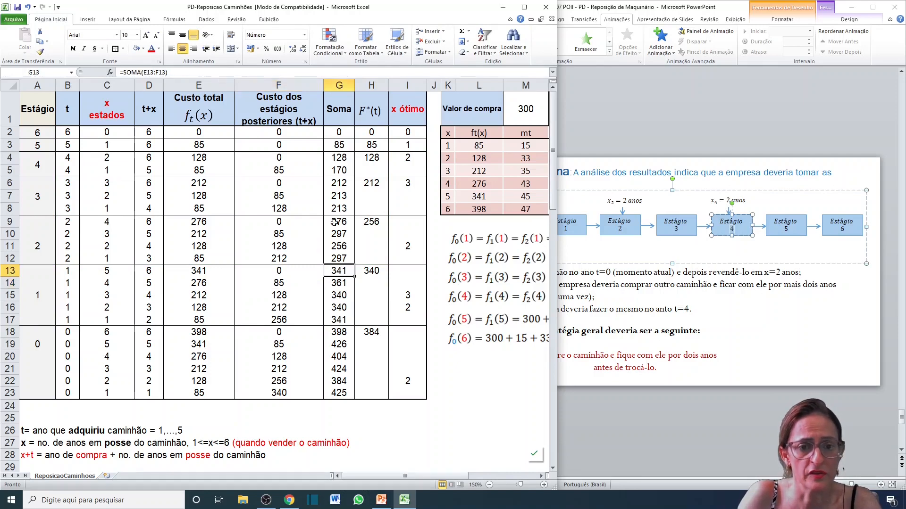
{"action": "left_click", "coordinate": [341, 143]}
{"action": "left_click", "coordinate": [344, 155]}
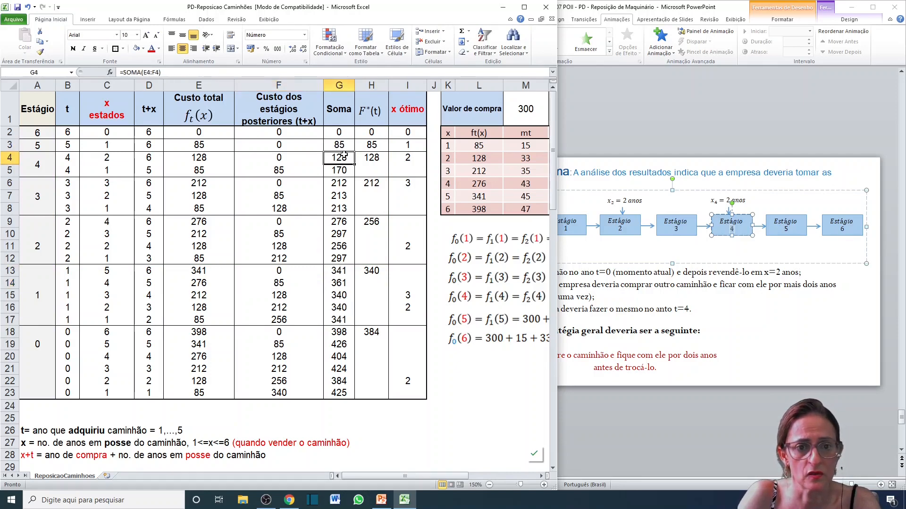
{"action": "double_click", "coordinate": [343, 156]}
{"action": "key", "text": "Escape"}
{"action": "double_click", "coordinate": [343, 246]}
{"action": "key", "text": "Escape"}
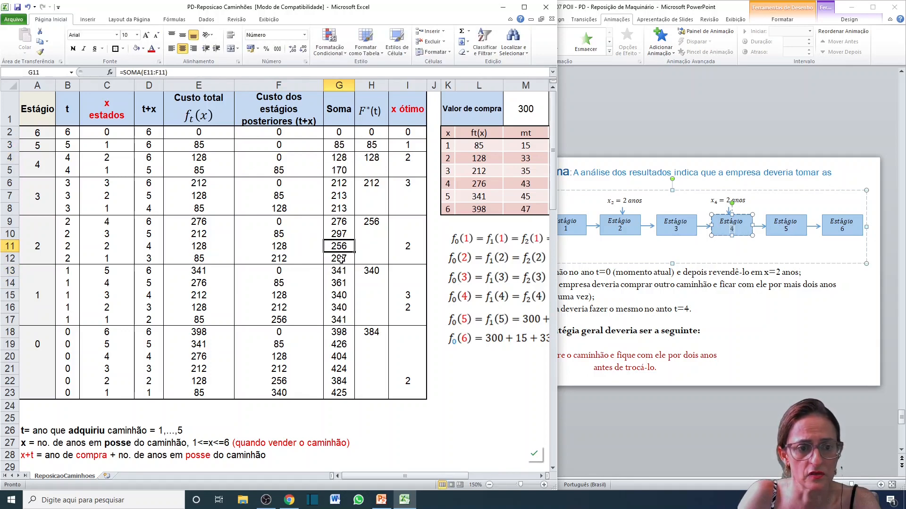
- Examine the F*(t) formulas in H2, H4 and H6, including stage 3's MÍNIMO over G6:G8
{"action": "left_click", "coordinate": [371, 132]}
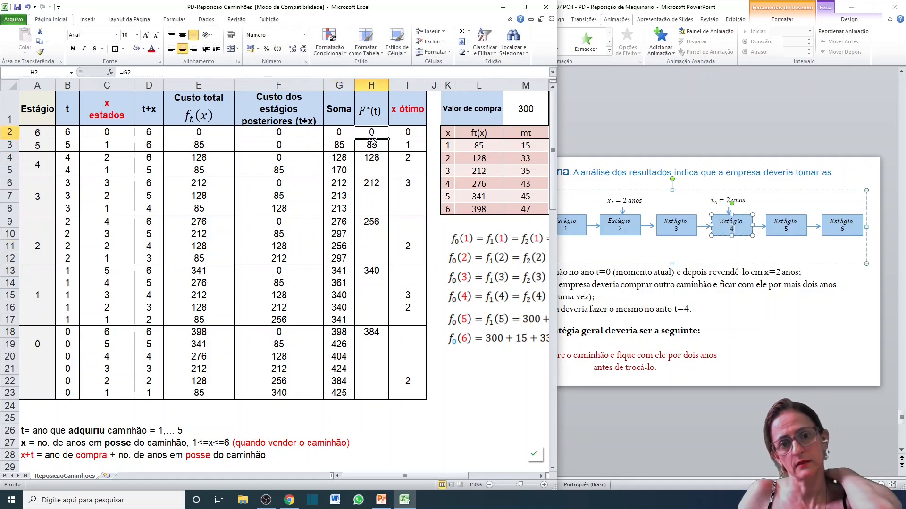
{"action": "left_click", "coordinate": [375, 159]}
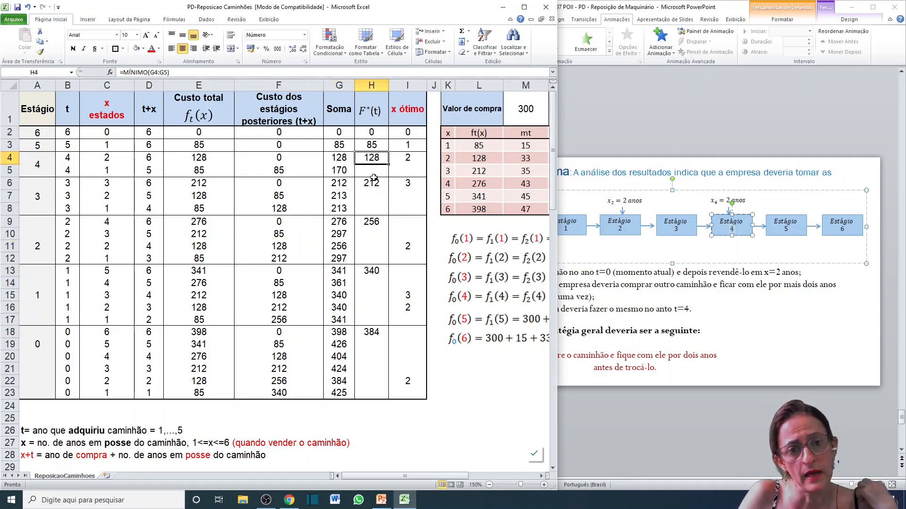
{"action": "double_click", "coordinate": [374, 178]}
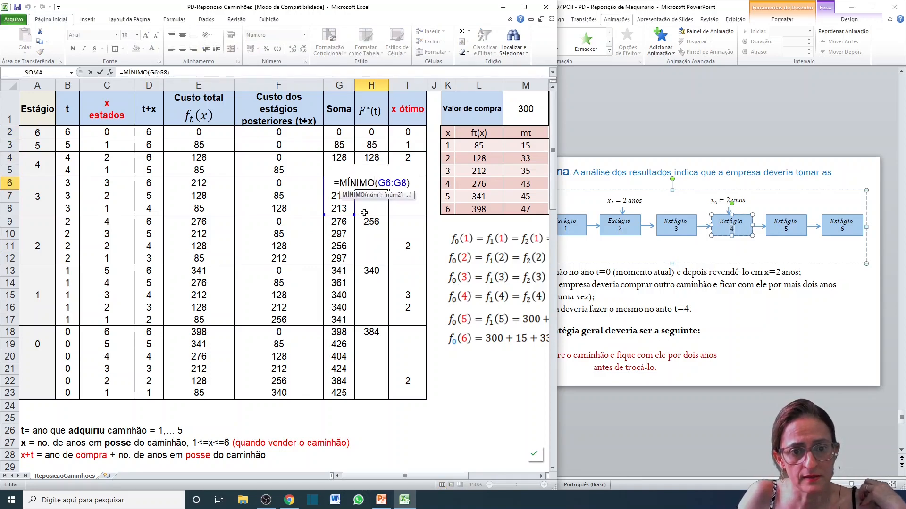
{"action": "left_click", "coordinate": [371, 234]}
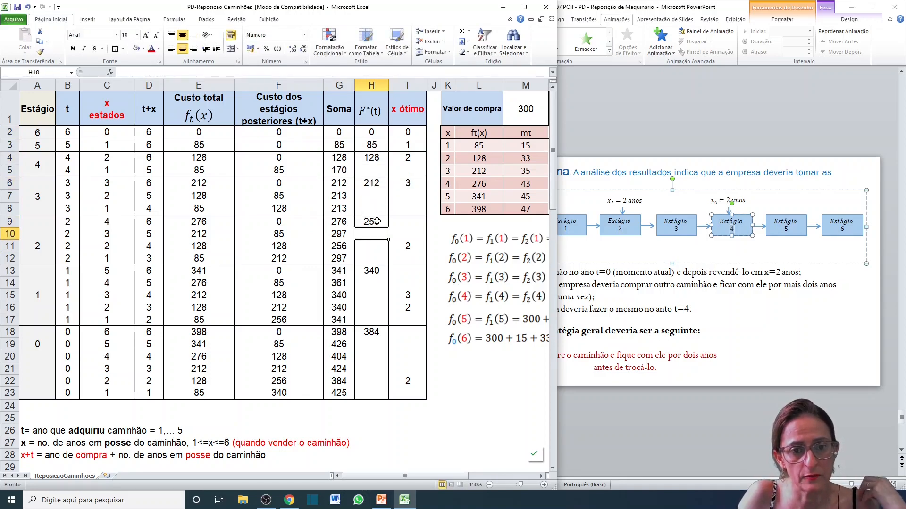
{"action": "left_click", "coordinate": [374, 183]}
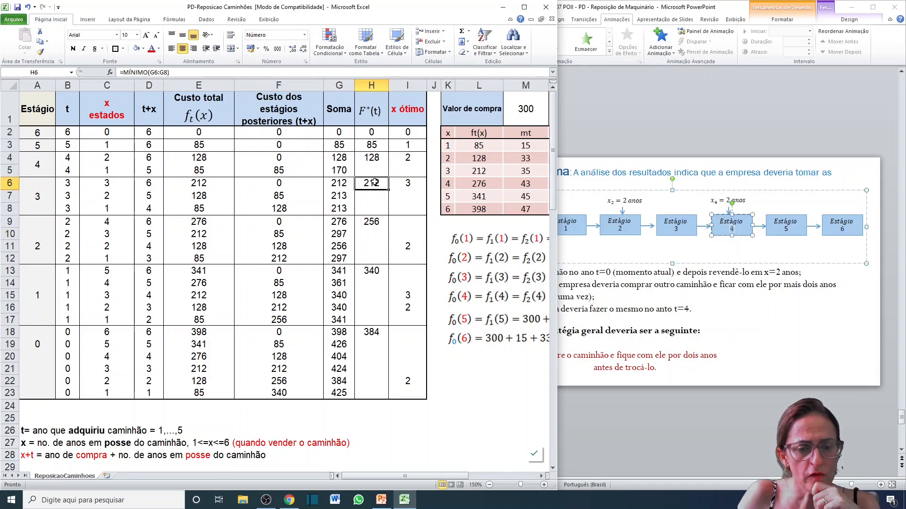
{"action": "left_click", "coordinate": [370, 210]}
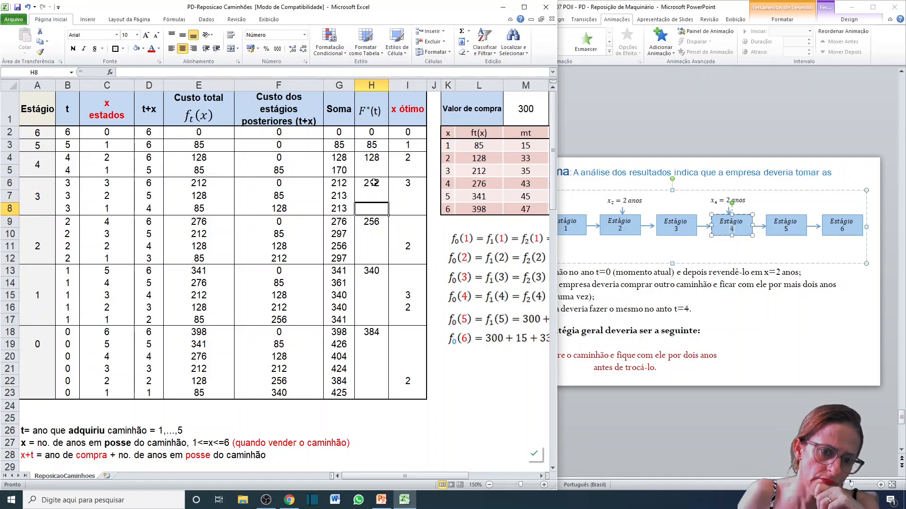
- Recheck stage 3's F*(t) formula in H6 against the blank cells below it in column H
{"action": "left_click", "coordinate": [373, 183]}
{"action": "left_click_drag", "start_coordinate": [374, 182], "coordinate": [371, 220]}
{"action": "left_click", "coordinate": [374, 193]}
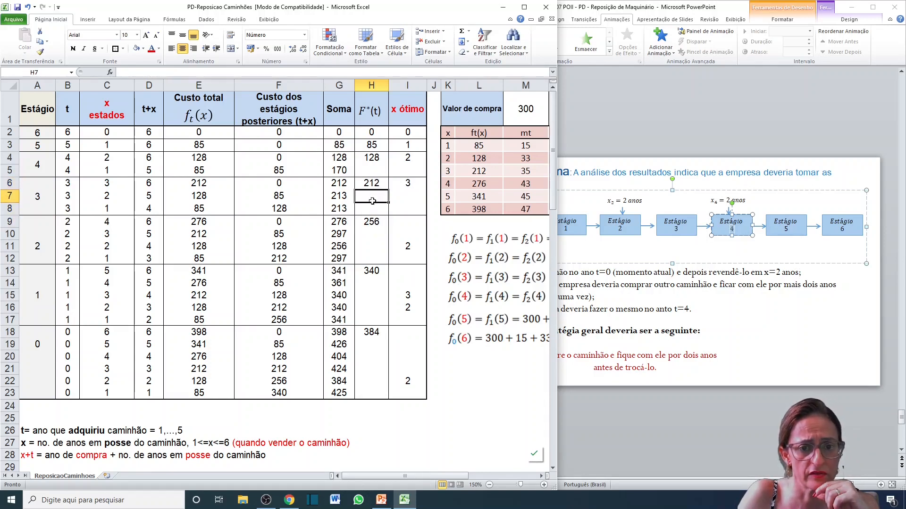
{"action": "left_click", "coordinate": [374, 183]}
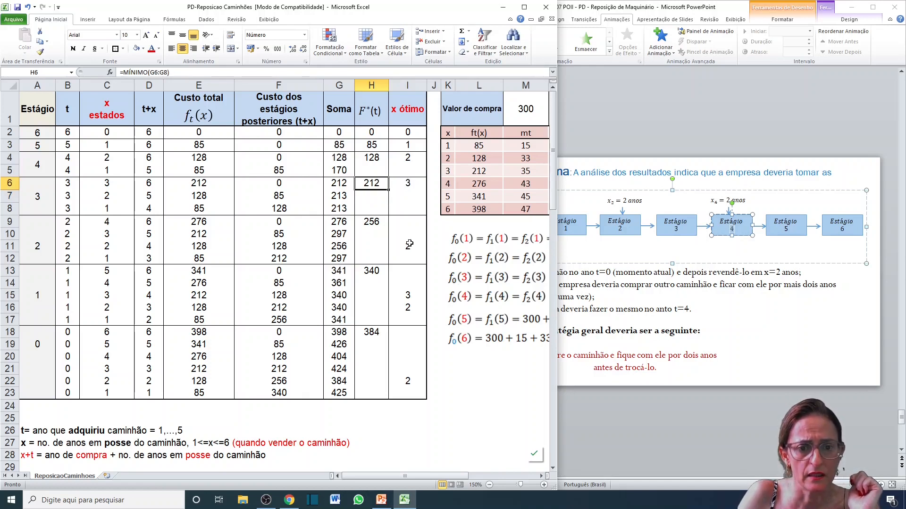
- Trace stage 2's MÍNIMO formula in H9 to the sum in G11, the state in C11 and the x ótimo in I11
{"action": "left_click", "coordinate": [408, 244]}
{"action": "left_click", "coordinate": [134, 245]}
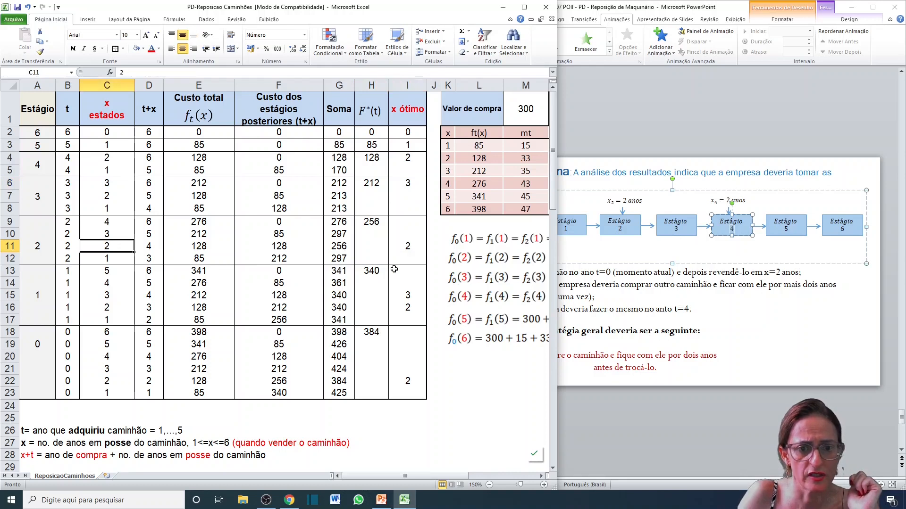
{"action": "left_click", "coordinate": [375, 222]}
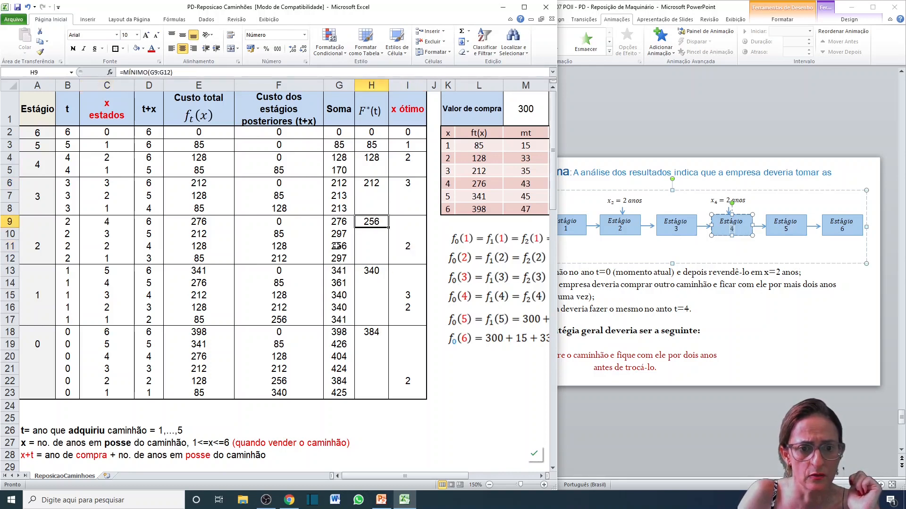
{"action": "left_click", "coordinate": [338, 245]}
{"action": "left_click", "coordinate": [374, 223]}
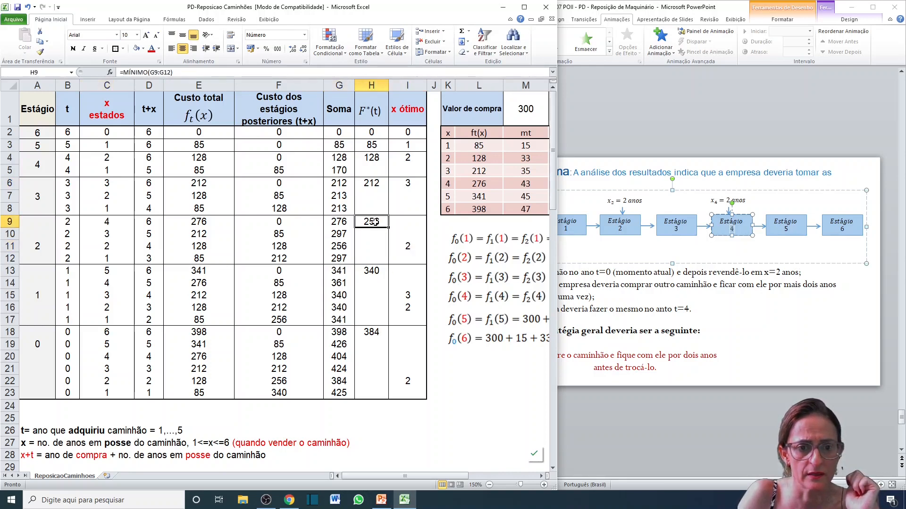
{"action": "left_click", "coordinate": [340, 246]}
{"action": "left_click", "coordinate": [102, 247]}
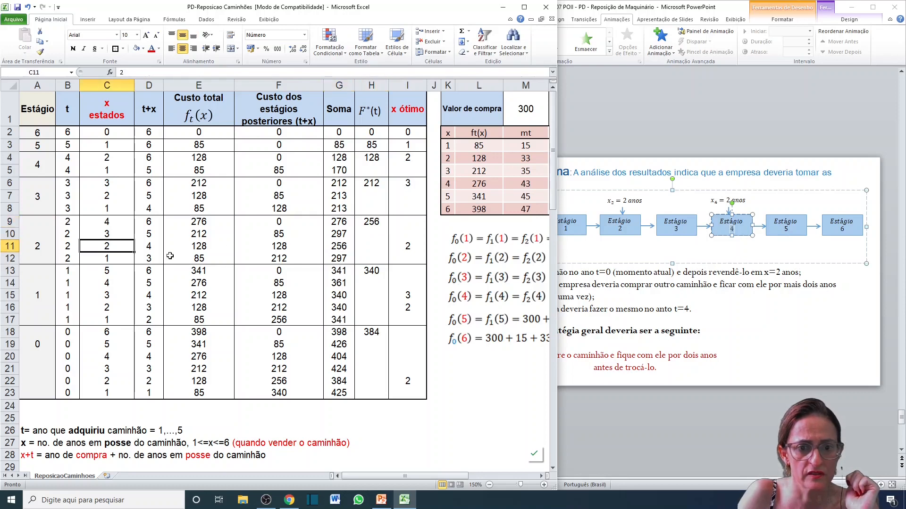
{"action": "left_click", "coordinate": [412, 249]}
- Trace stage 1's MÍNIMO formula in H13 to the sums in G15:G16, states in C15:C16 and x ótimo in I15:I16
{"action": "left_click", "coordinate": [373, 269]}
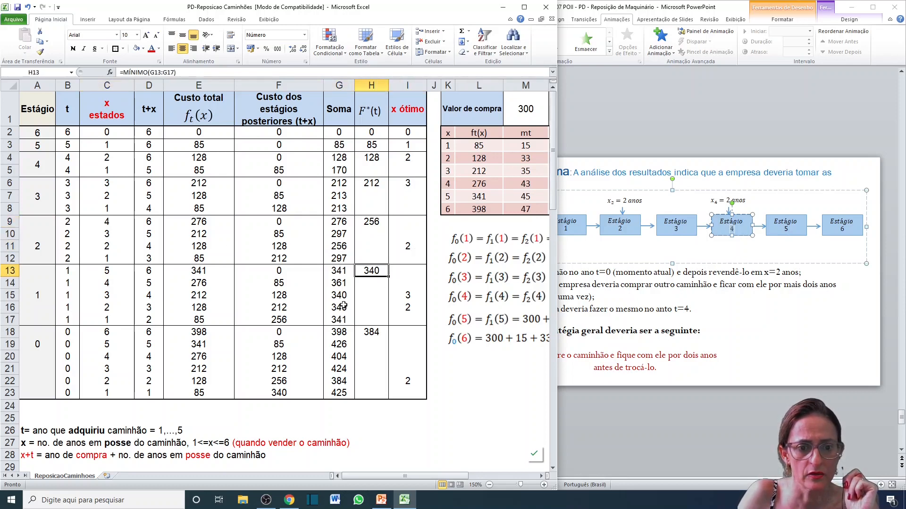
{"action": "left_click", "coordinate": [344, 307]}
{"action": "left_click", "coordinate": [346, 296]}
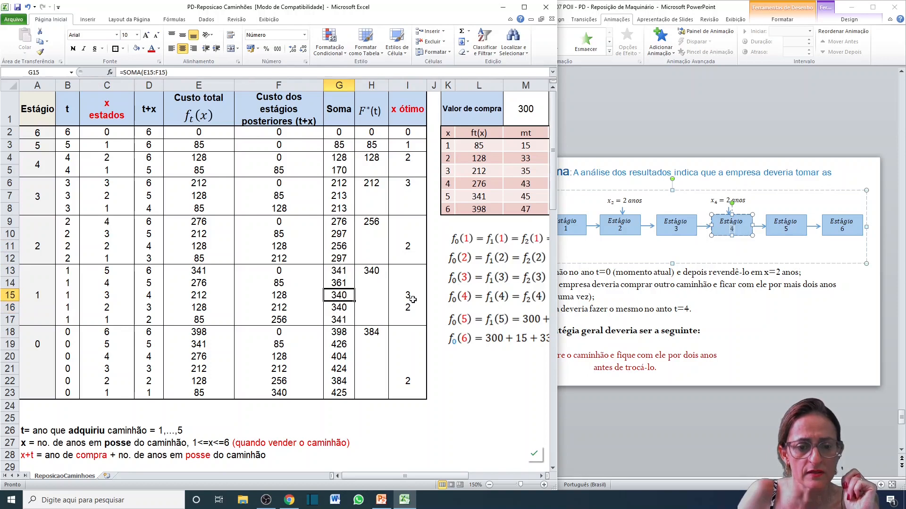
{"action": "left_click", "coordinate": [106, 297]}
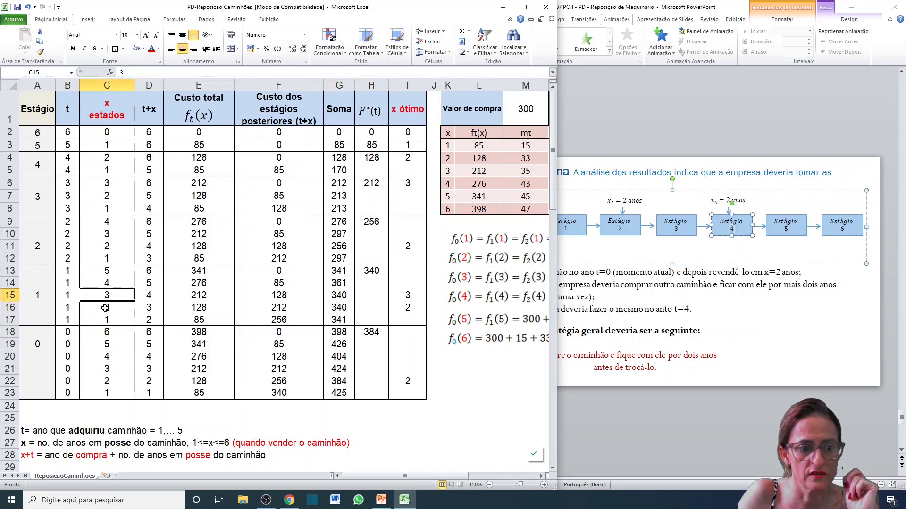
{"action": "left_click", "coordinate": [105, 308]}
{"action": "left_click", "coordinate": [408, 306]}
{"action": "left_click", "coordinate": [408, 295]}
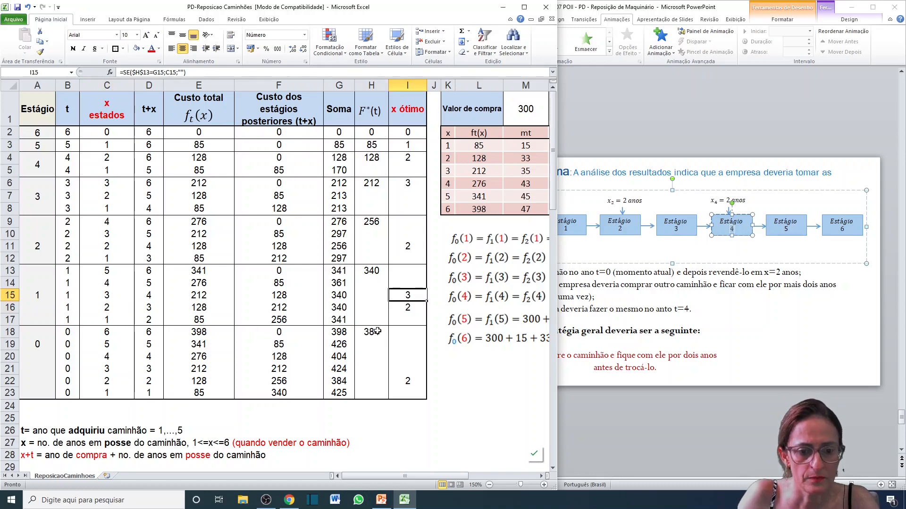
- Examine stage 0's MÍNIMO formula over G18:G23 in H18, including the stage's full block A18:I23
{"action": "left_click", "coordinate": [377, 332]}
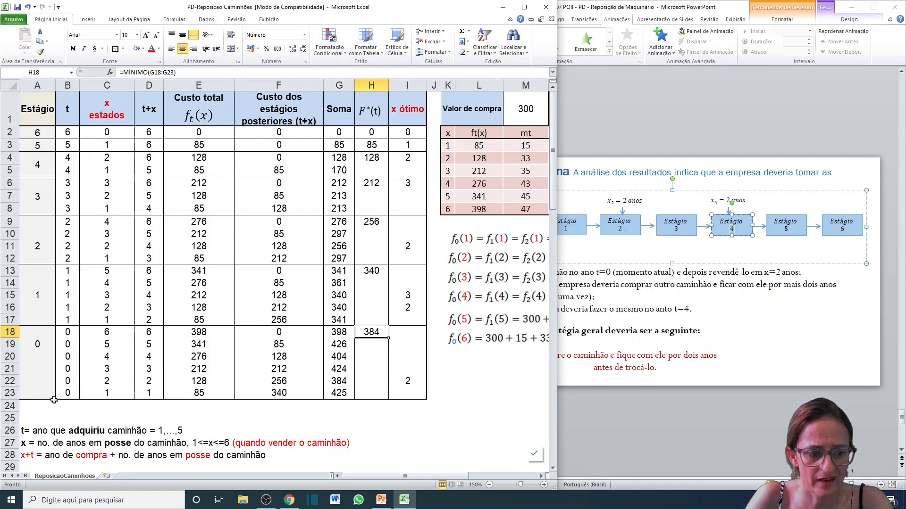
{"action": "left_click_drag", "start_coordinate": [37, 357], "coordinate": [339, 356]}
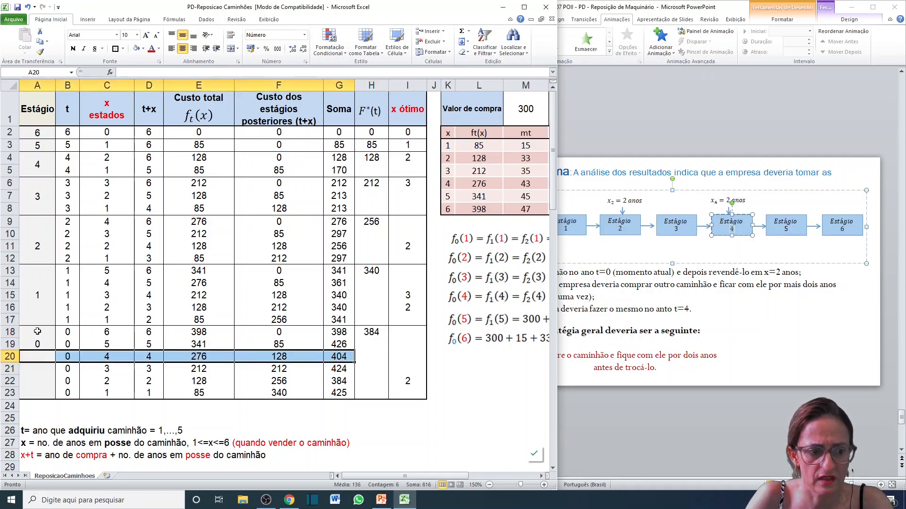
{"action": "left_click_drag", "start_coordinate": [38, 332], "coordinate": [415, 394]}
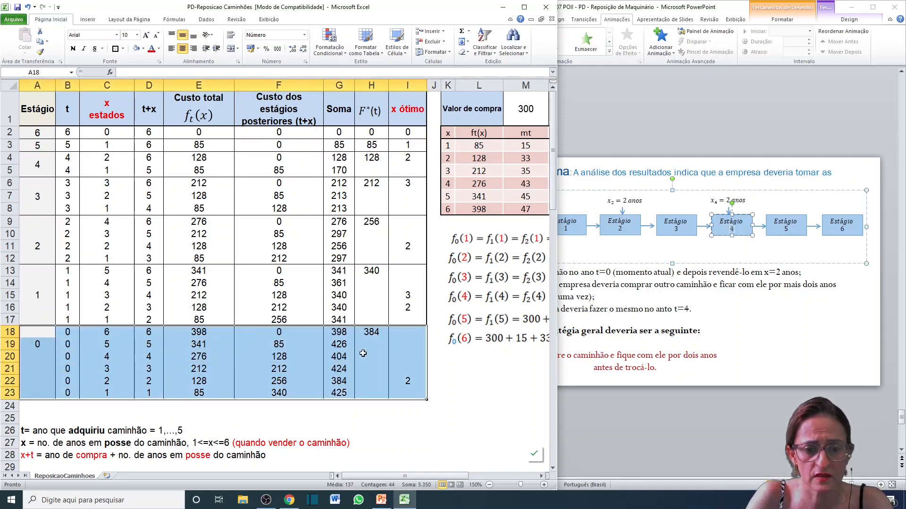
{"action": "left_click", "coordinate": [371, 331]}
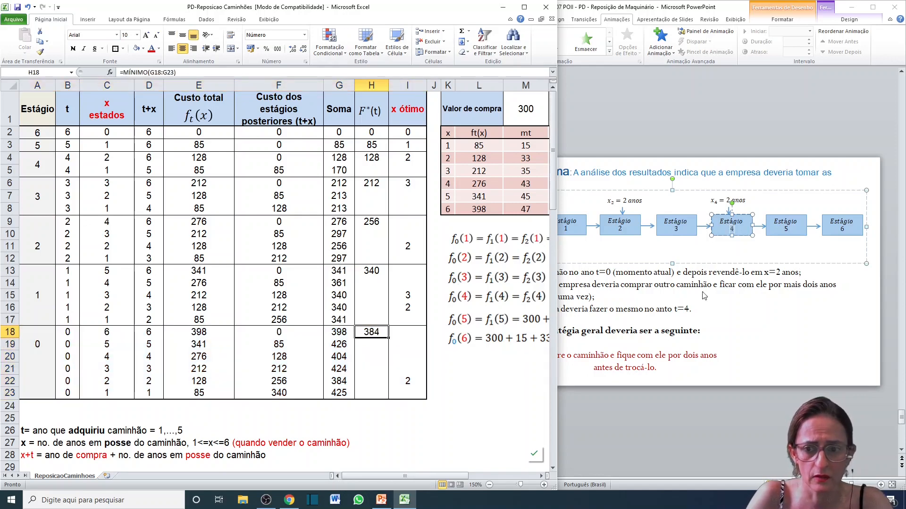
- Switch to the PowerPoint presentation and examine the F*(1) value below Estágio 0 on the Solução ótima slide
{"action": "left_click", "coordinate": [782, 317]}
{"action": "scroll", "coordinate": [779, 317], "scroll_direction": "down", "scroll_amount": 1}
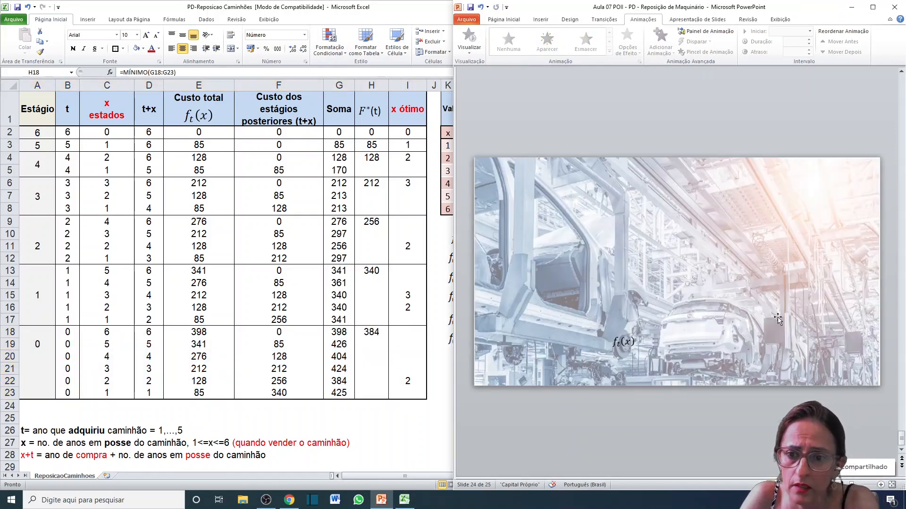
{"action": "scroll", "coordinate": [779, 319], "scroll_direction": "up", "scroll_amount": 1}
{"action": "left_click", "coordinate": [527, 257]}
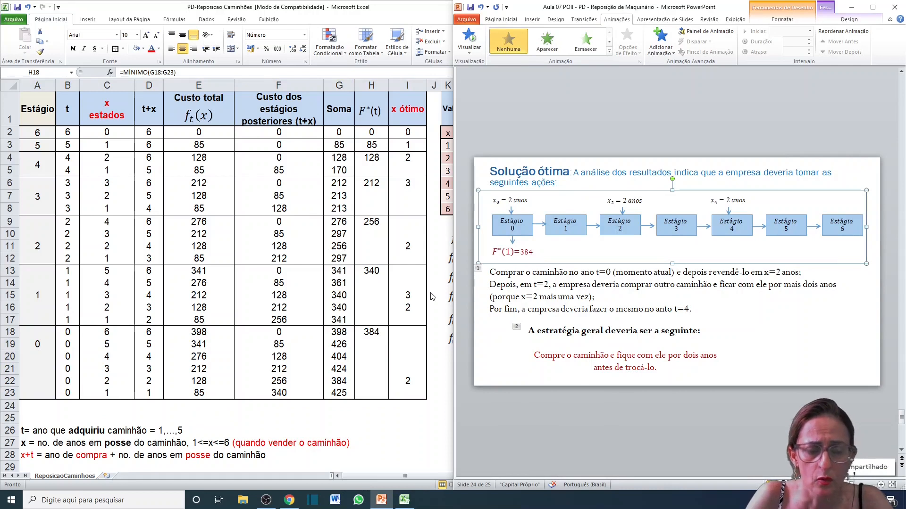